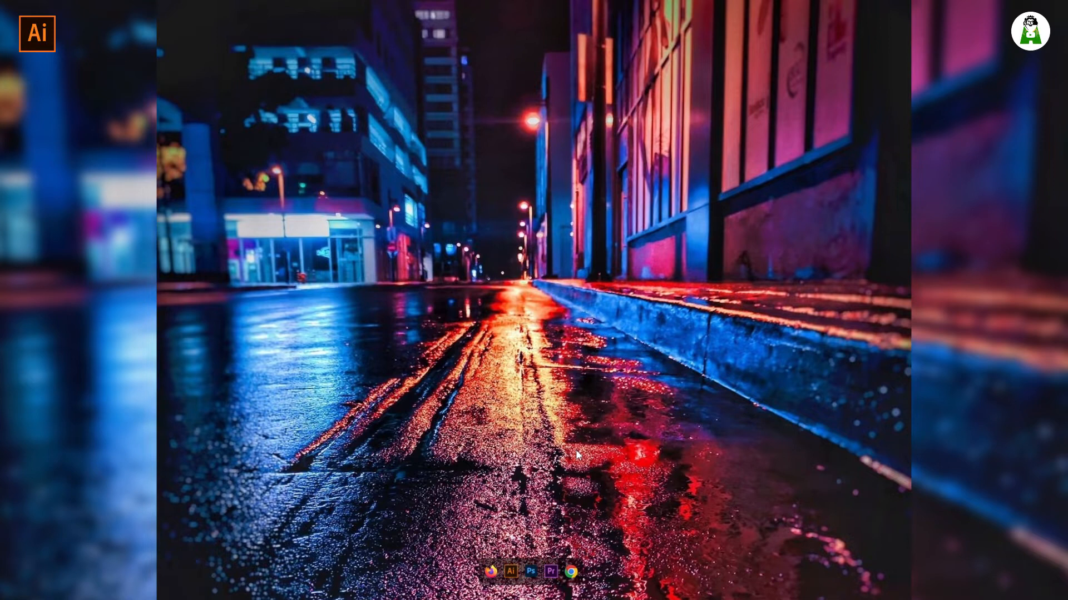
Launch Illustrator 2019 from the dock and maximize its window.
click(509, 565)
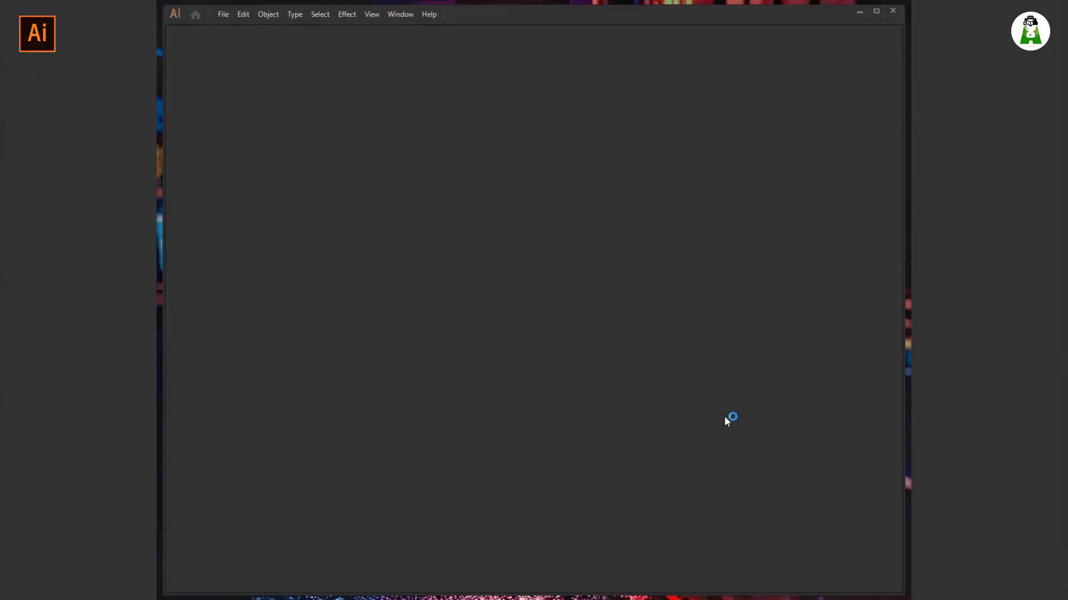
click(877, 12)
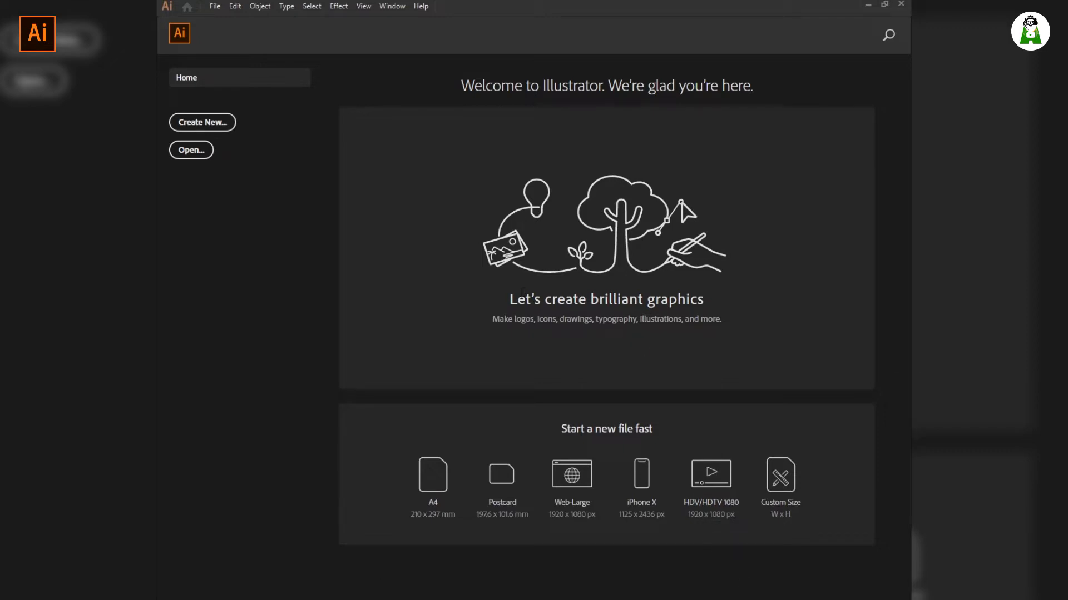
Create a new blank A4 document from the Home screen's quick-start presets.
click(414, 471)
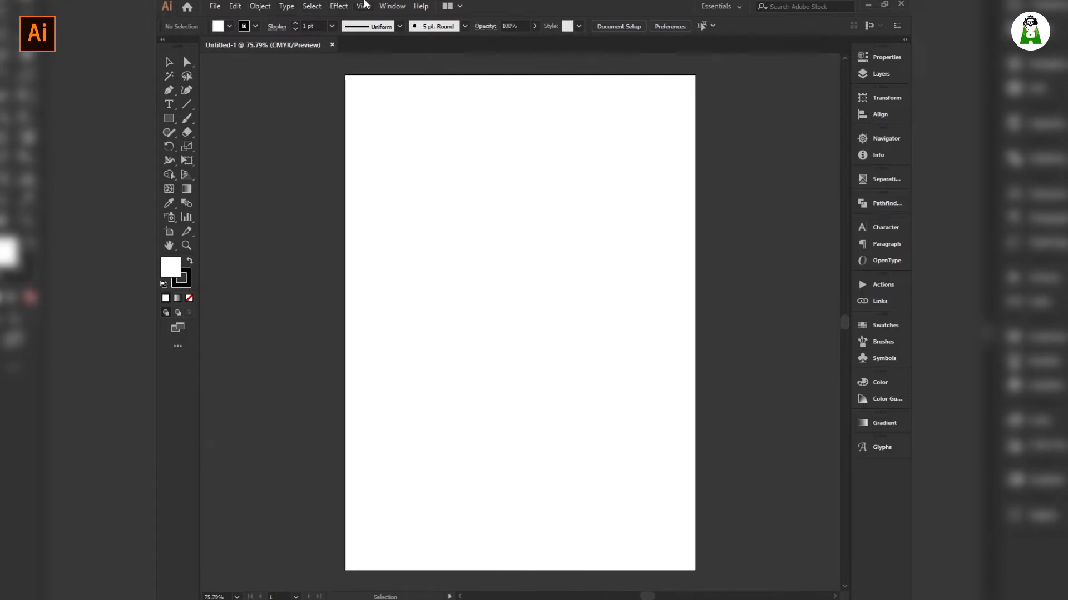
click(365, 6)
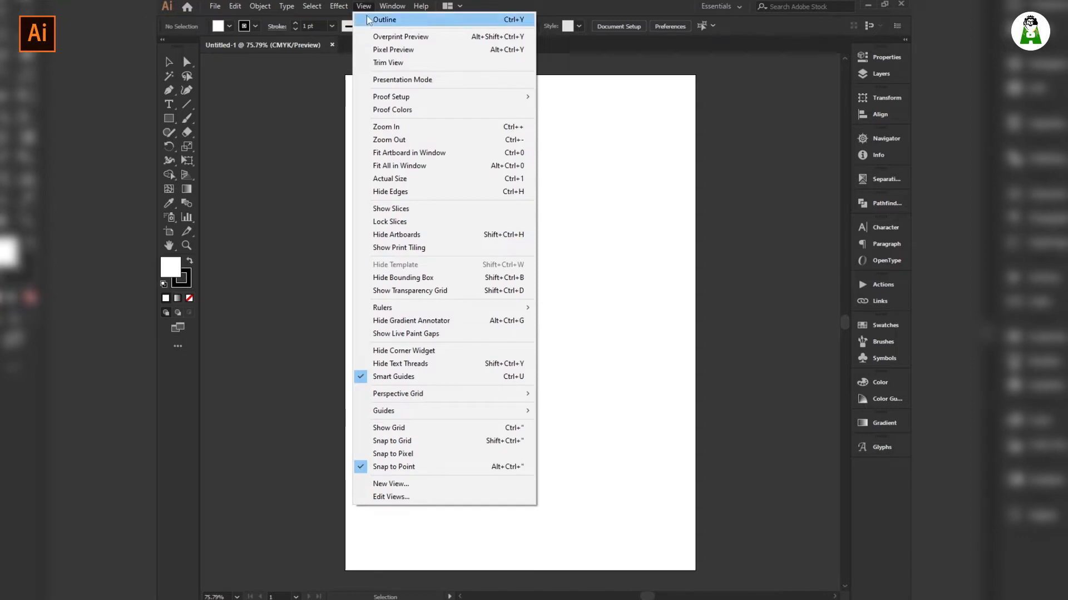
Show rulers along the document edges.
mouse_move(410, 308)
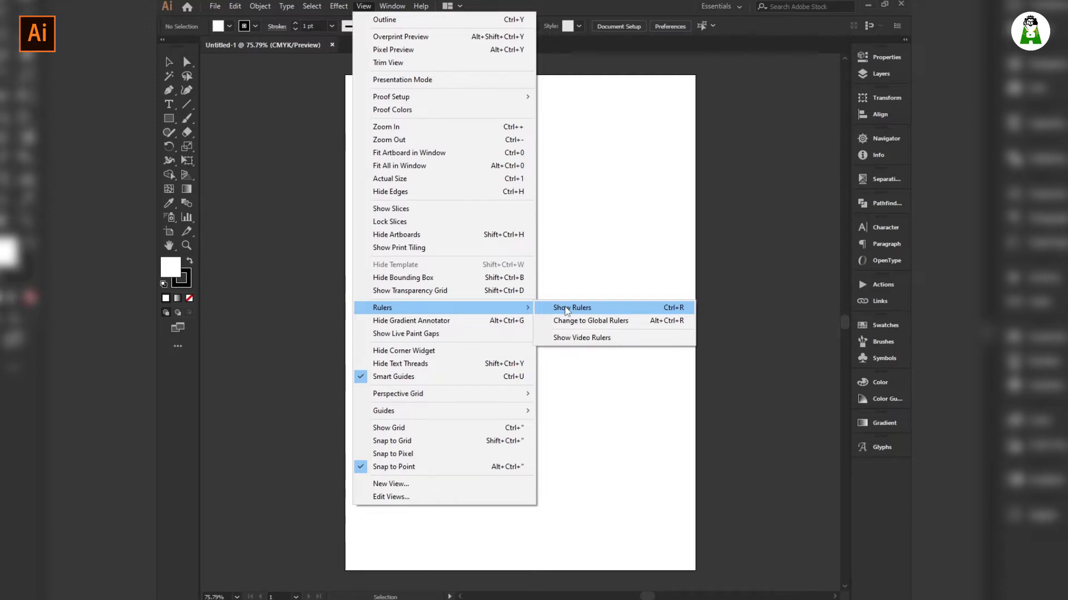
key(Escape)
key(Escape)
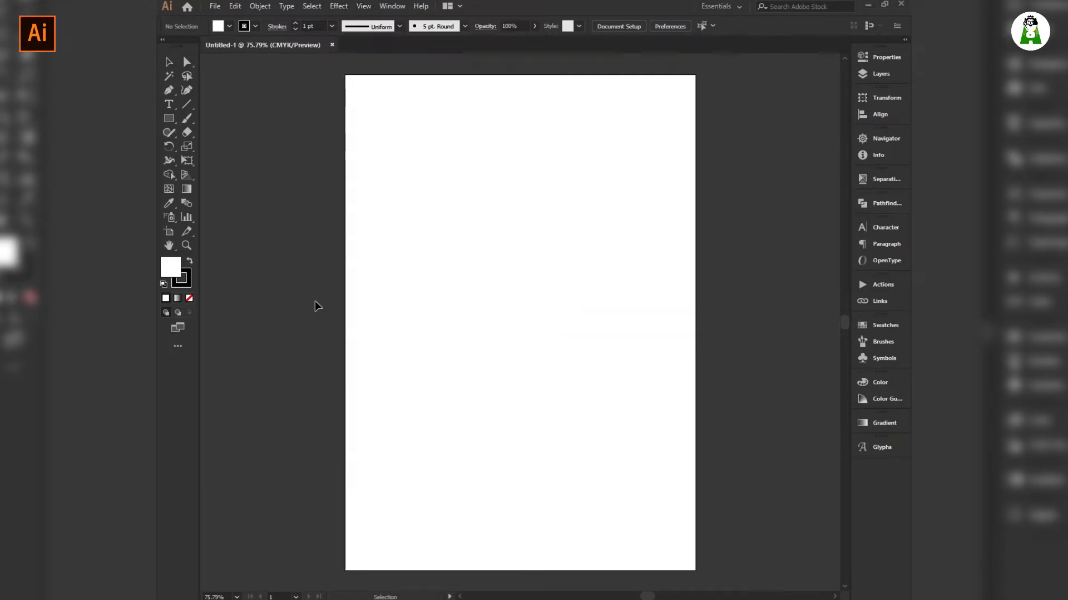
key(ctrl+r)
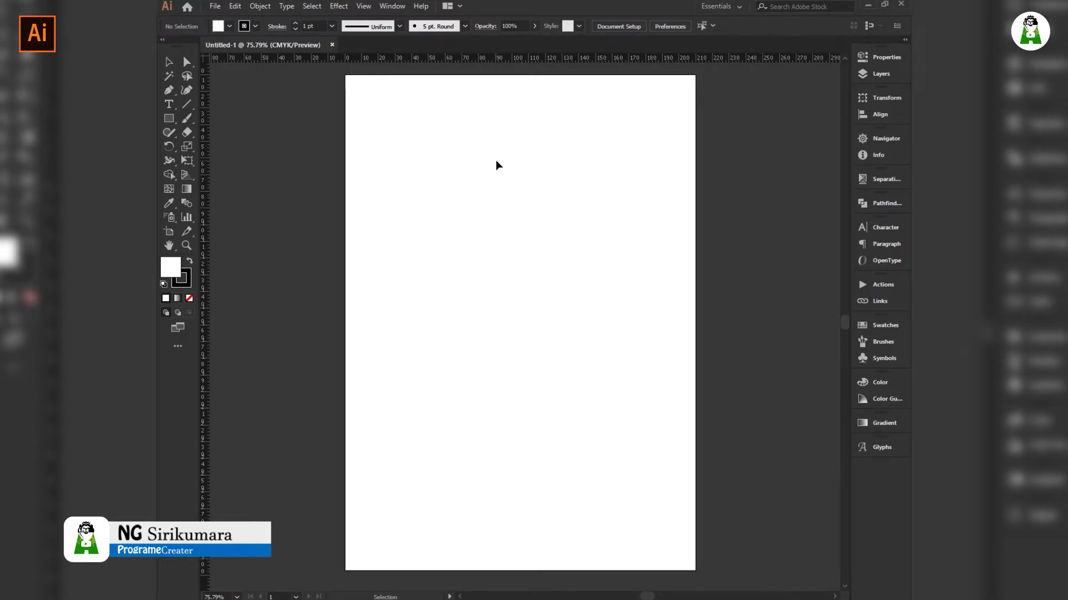
key(a)
Set the keyboard increment to 1 cm and pull a horizontal guide onto the page.
key(ctrl+k)
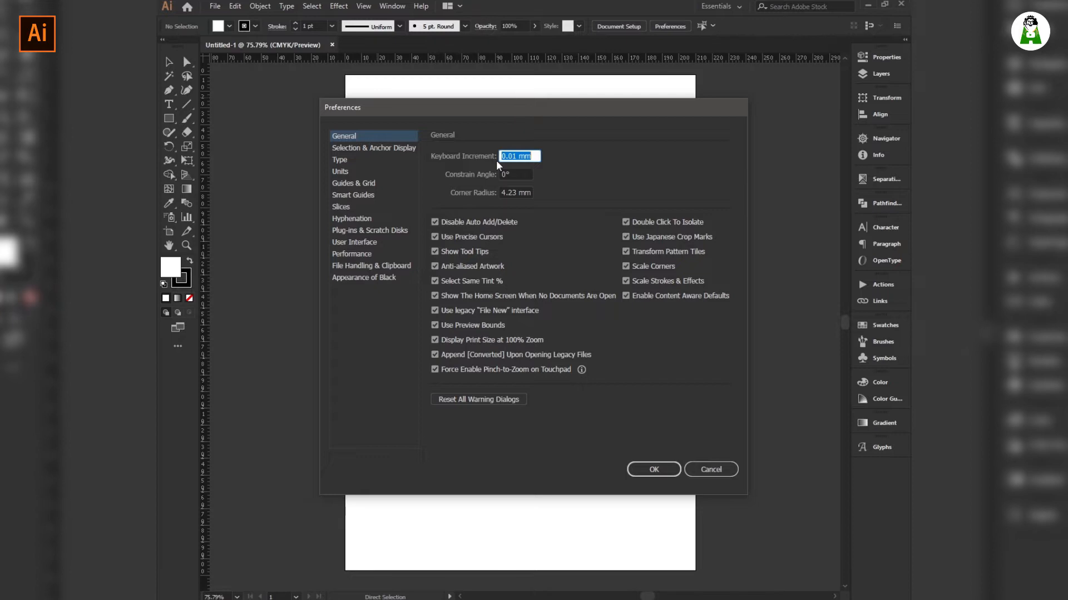
text(cm)
click(653, 470)
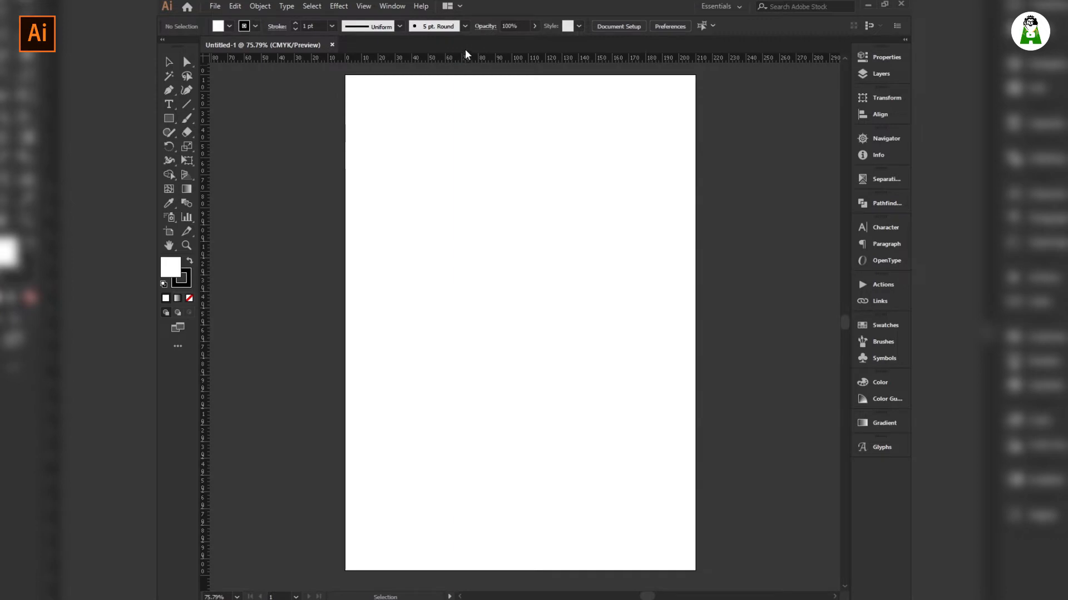
drag(466, 58, 466, 75)
Place guides along the page's top and left edges.
scroll(467, 74, left, 2)
scroll(491, 73, up, 8)
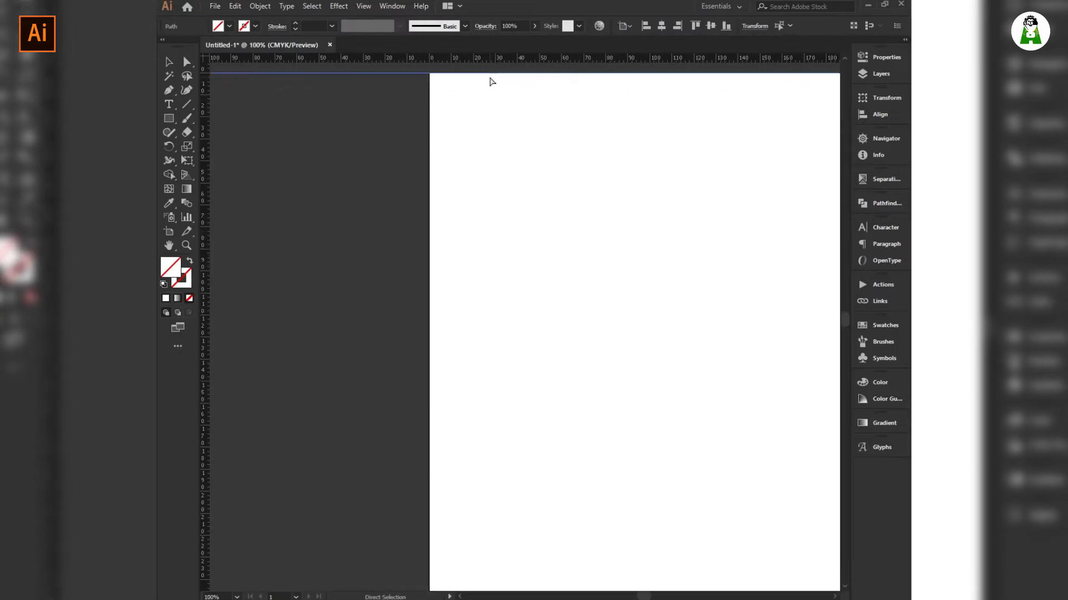
scroll(491, 73, down, 6)
drag(492, 121, 411, 278)
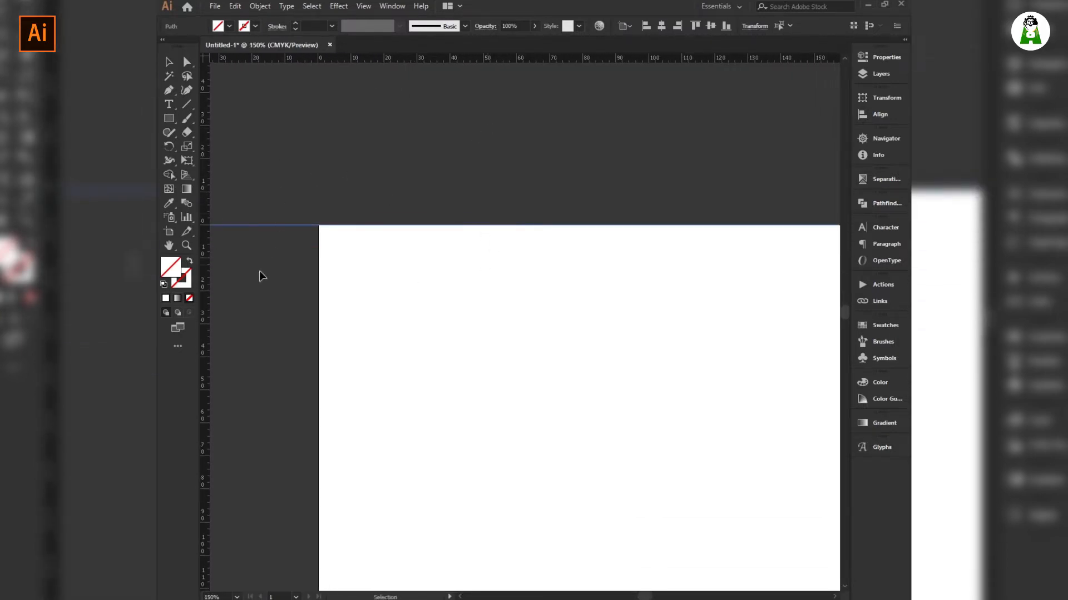
drag(208, 348, 317, 392)
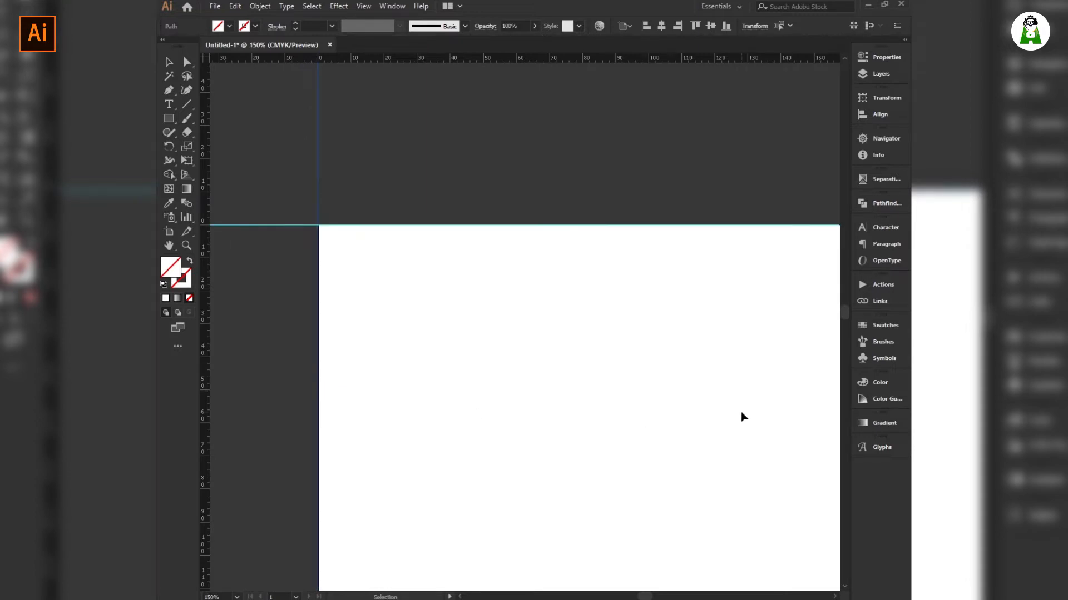
click(633, 225)
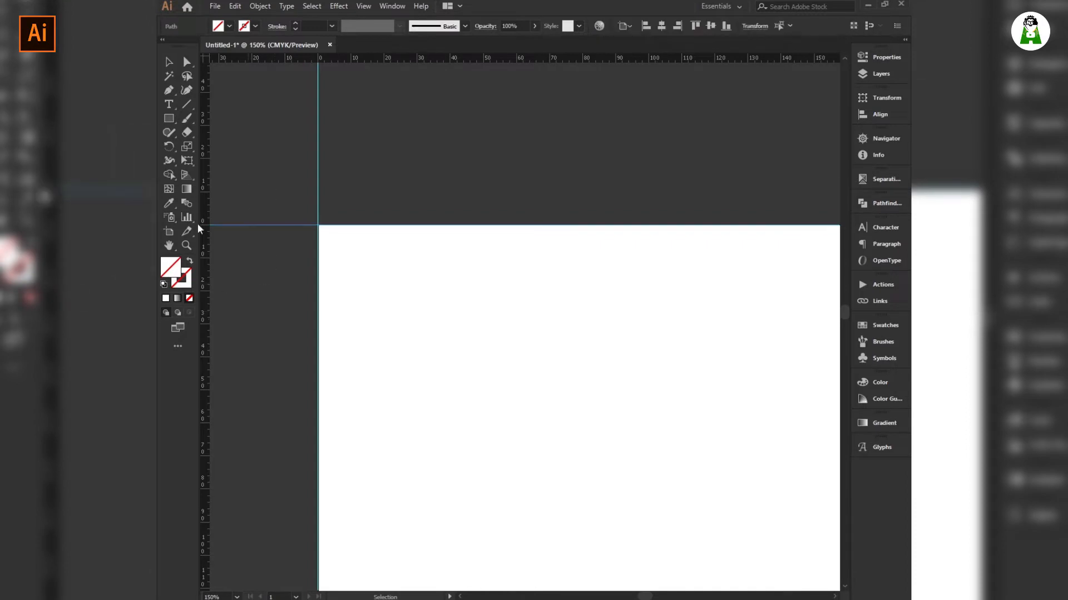
drag(268, 272, 268, 274)
Lock then unlock the guides, and nudge the top guide 1 cm down.
right_click(482, 198)
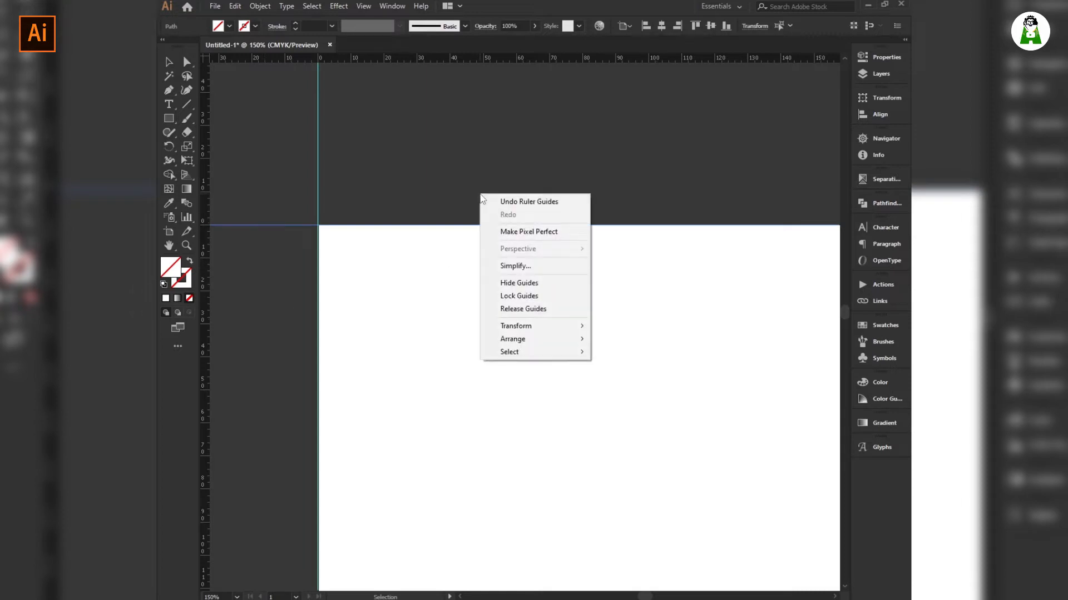
click(516, 297)
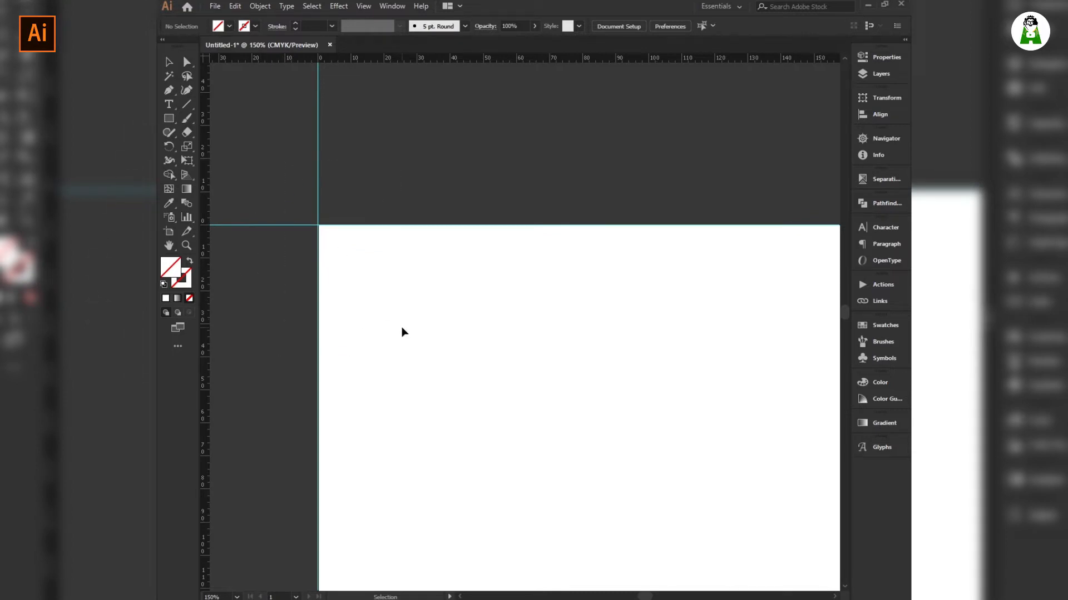
right_click(410, 169)
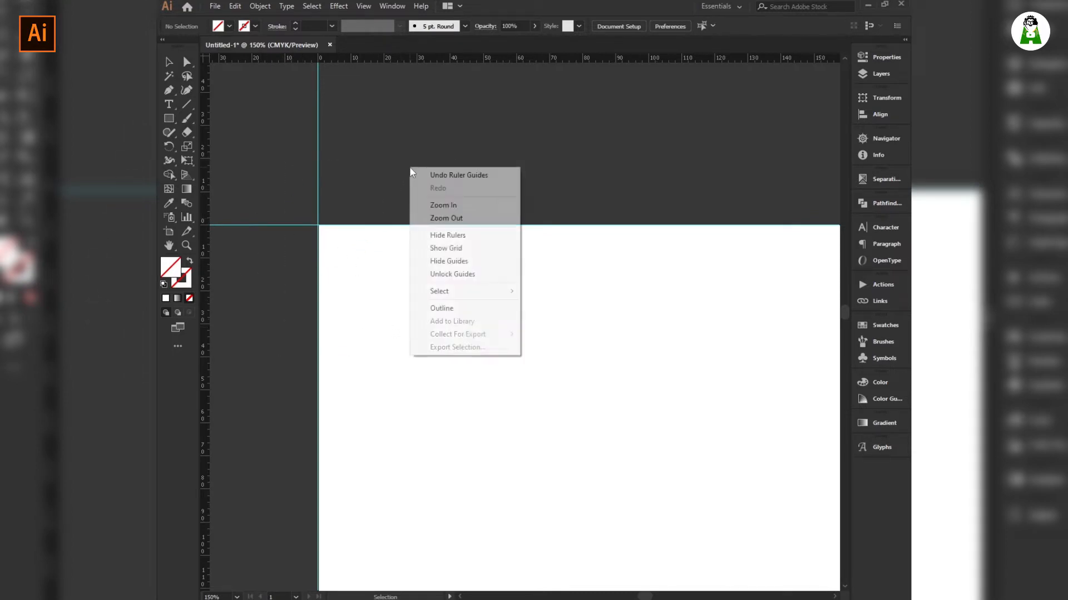
click(451, 274)
drag(389, 150, 414, 300)
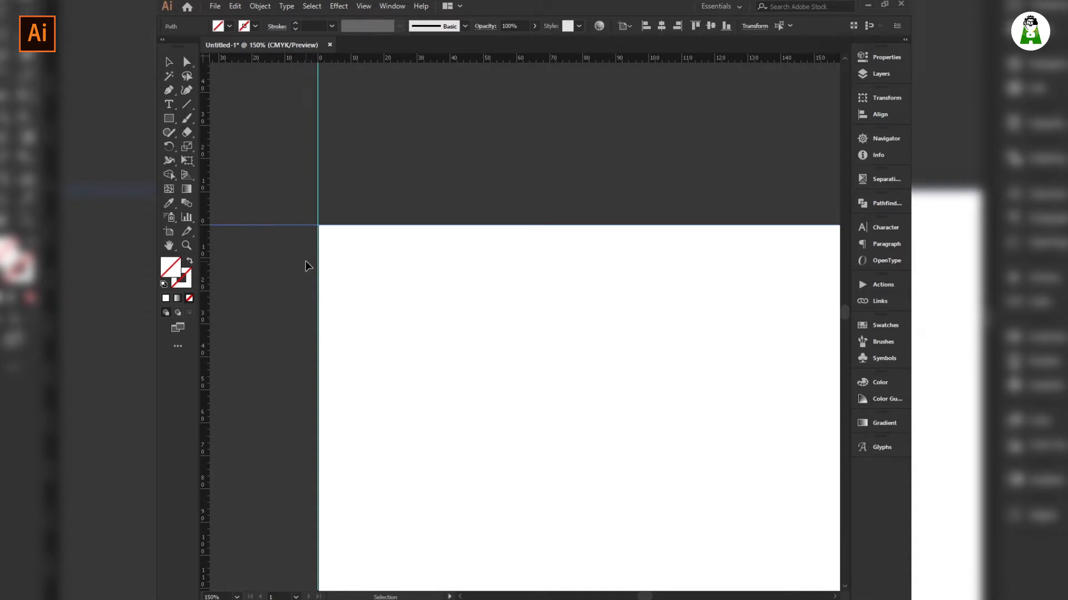
key(shift+Down)
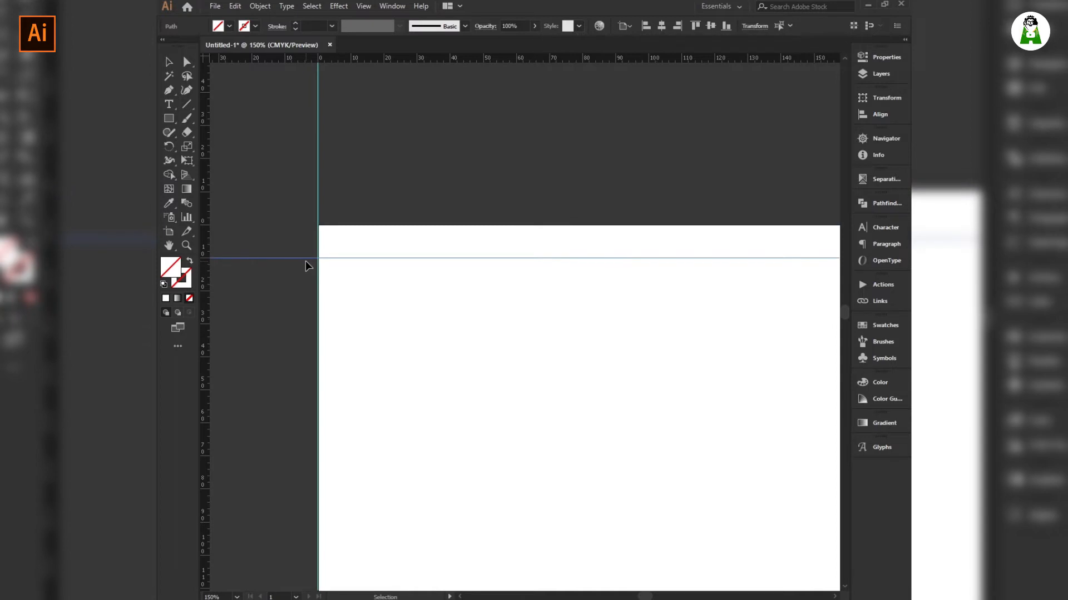
Nudge the left-edge guide 1 cm to the right.
drag(276, 344, 337, 430)
key(shift+Right)
key(space)
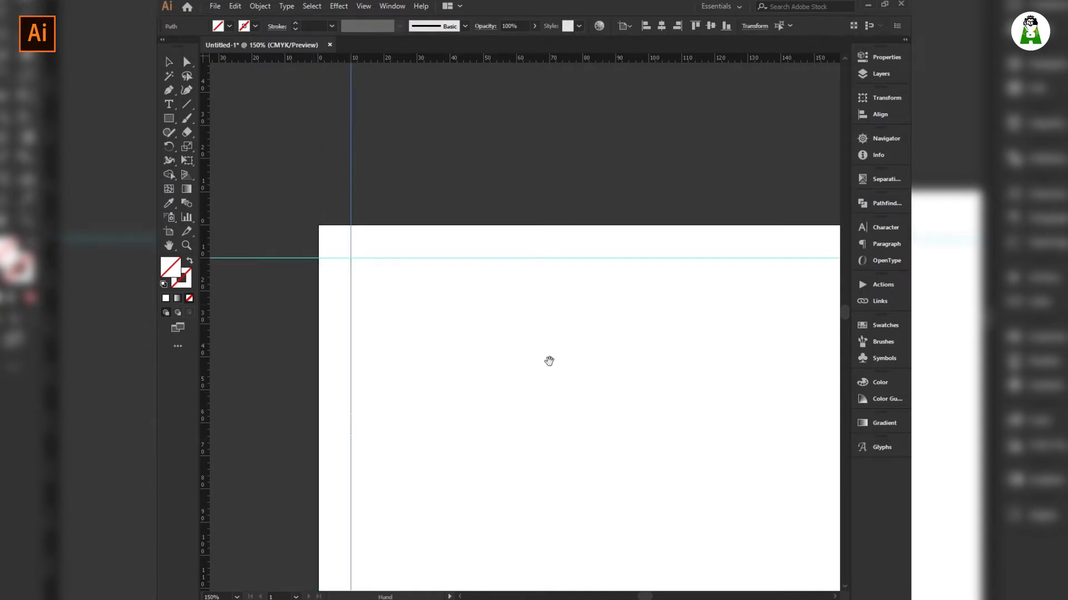
drag(545, 337, 404, 243)
scroll(442, 309, down, 4)
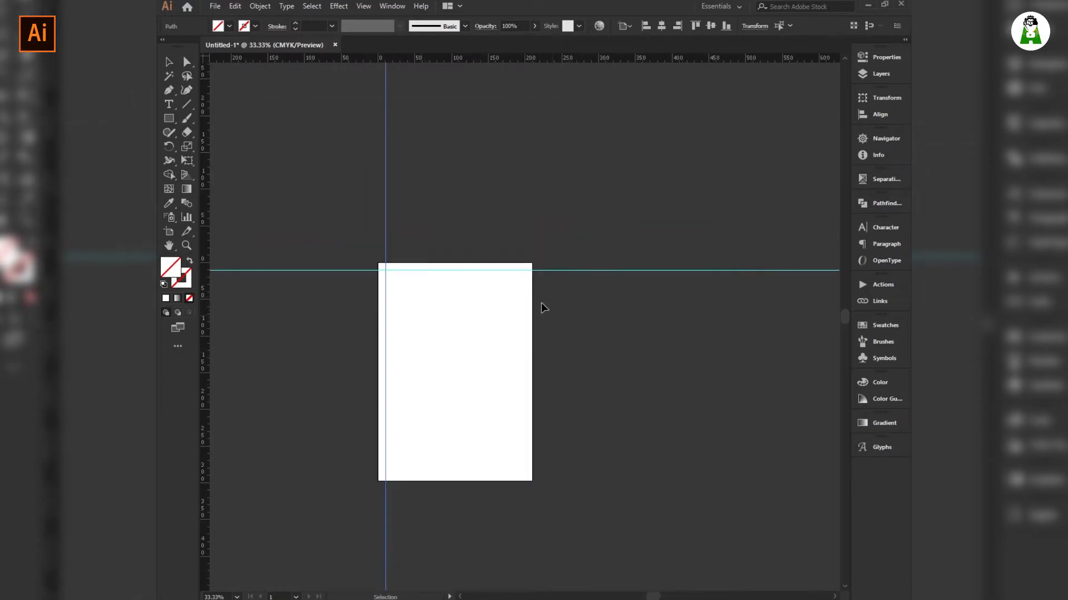
Add guides near the page's bottom and right edges.
drag(526, 59, 467, 473)
drag(205, 362, 525, 402)
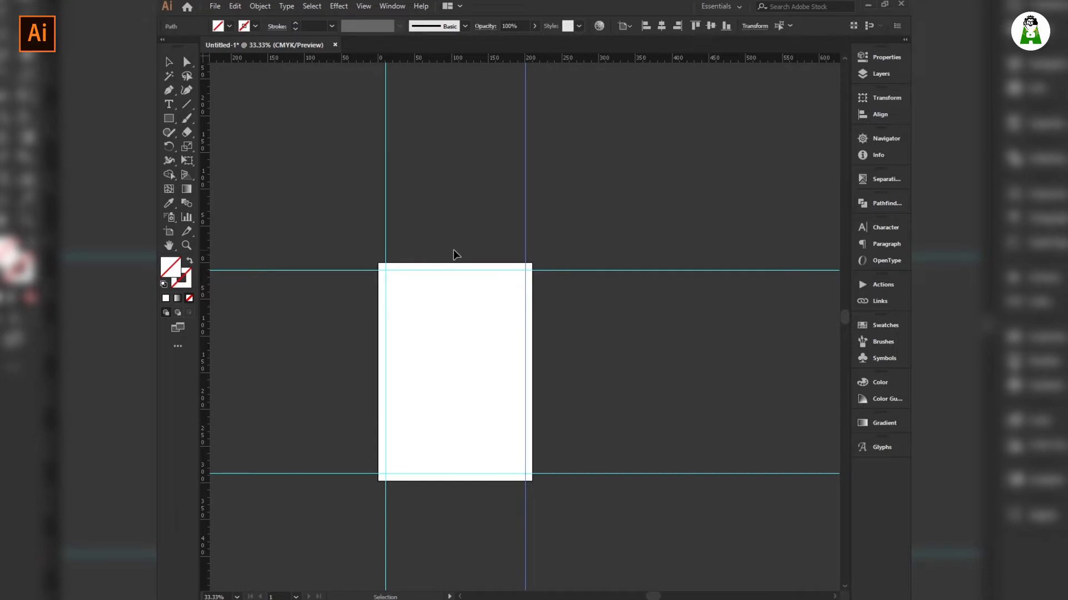
scroll(468, 267, up, 2)
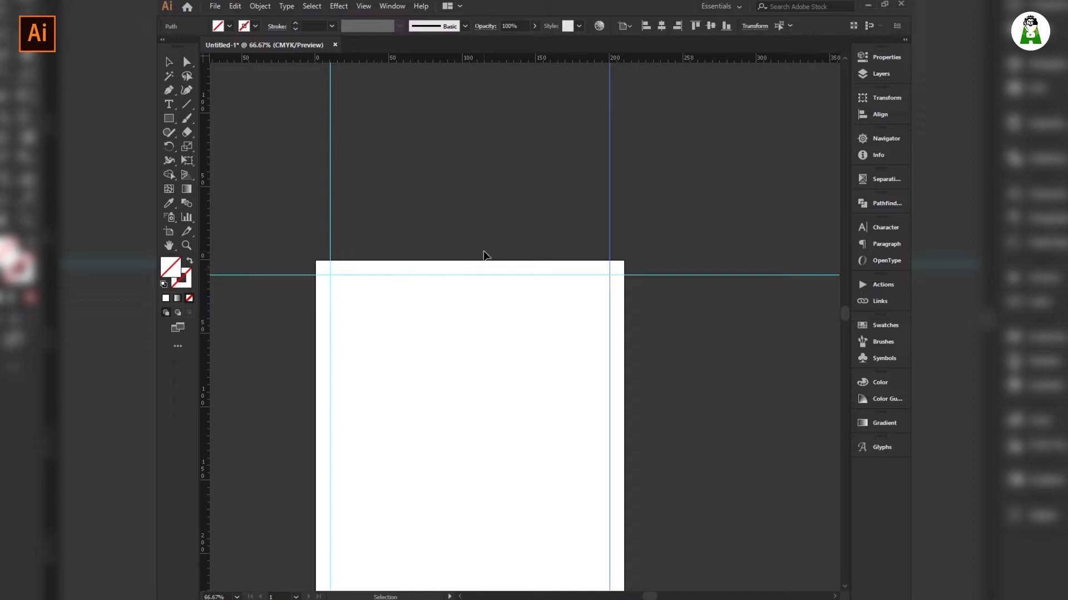
key(a)
scroll(473, 271, up, 1)
key(v)
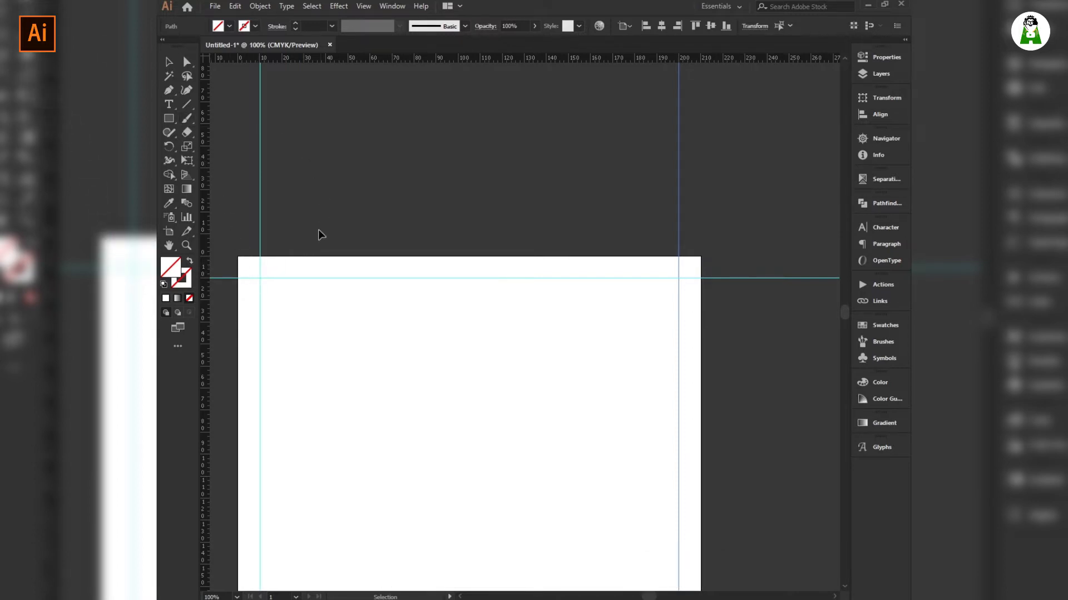
Add a top-edge guide and nudge it down 1.5 in using a 1.5in keyboard increment.
drag(406, 58, 402, 257)
key(a)
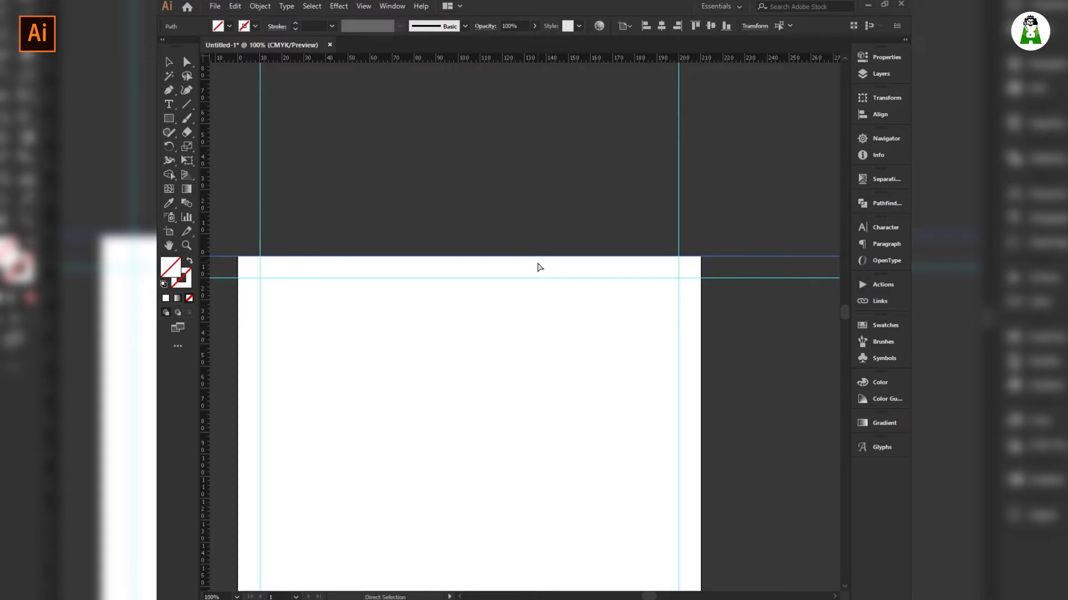
key(ctrl+k)
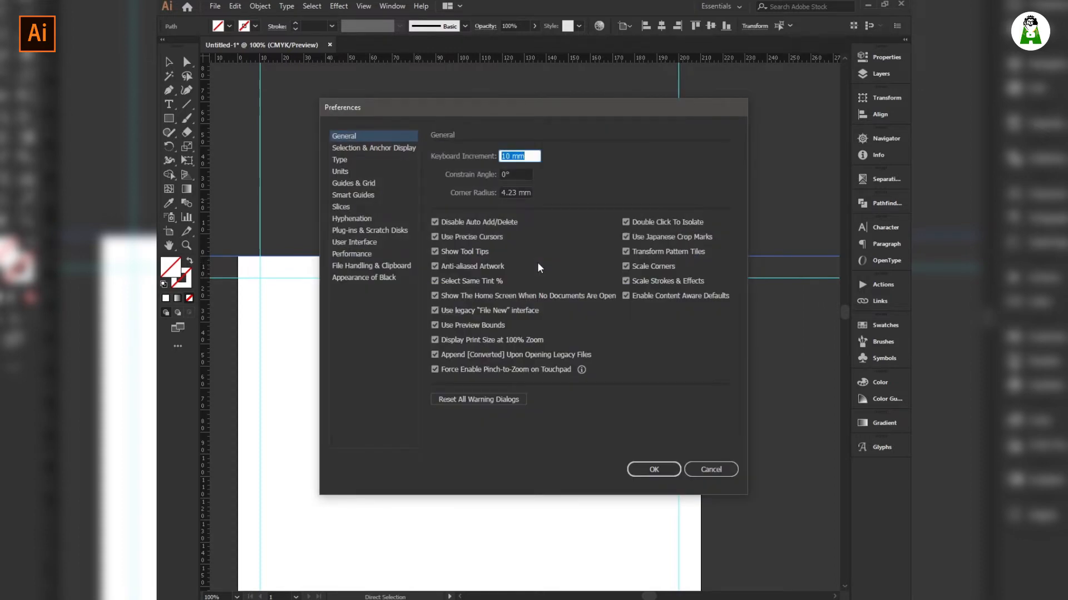
text(1.5in)
key(Return)
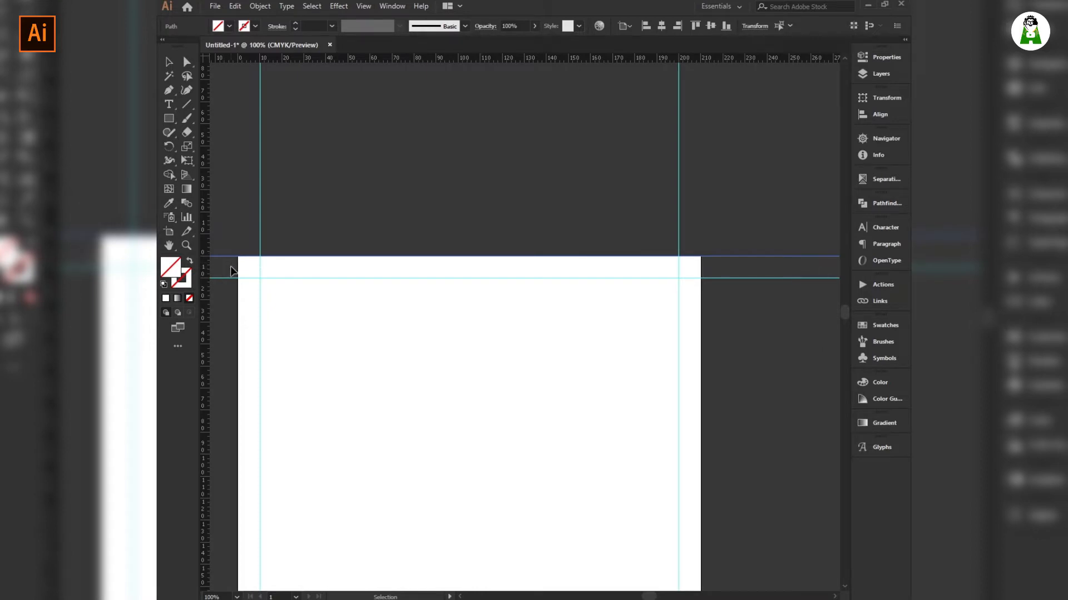
key(Down)
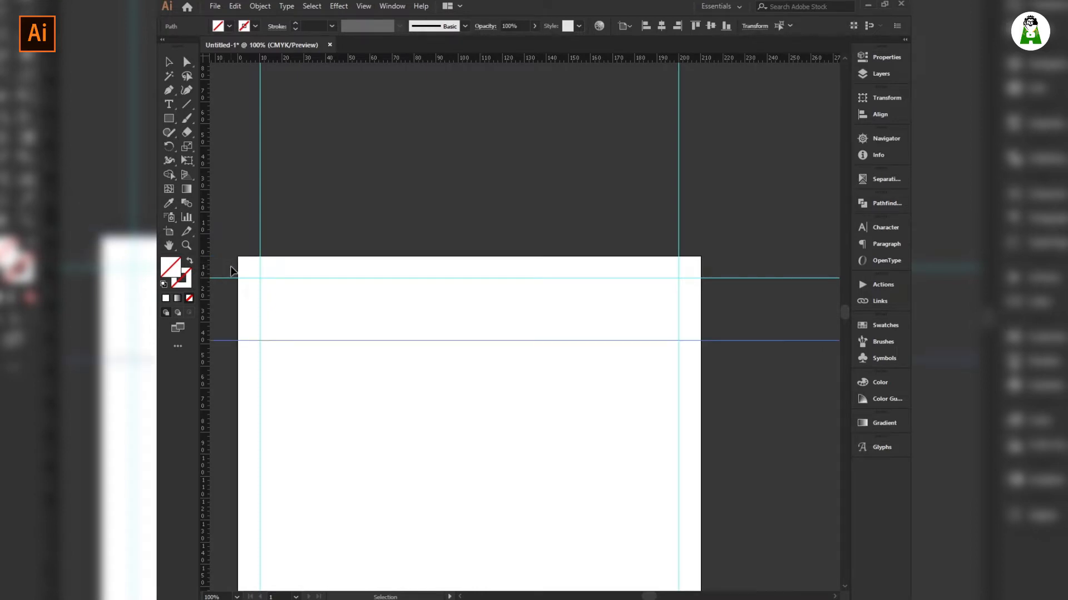
click(315, 347)
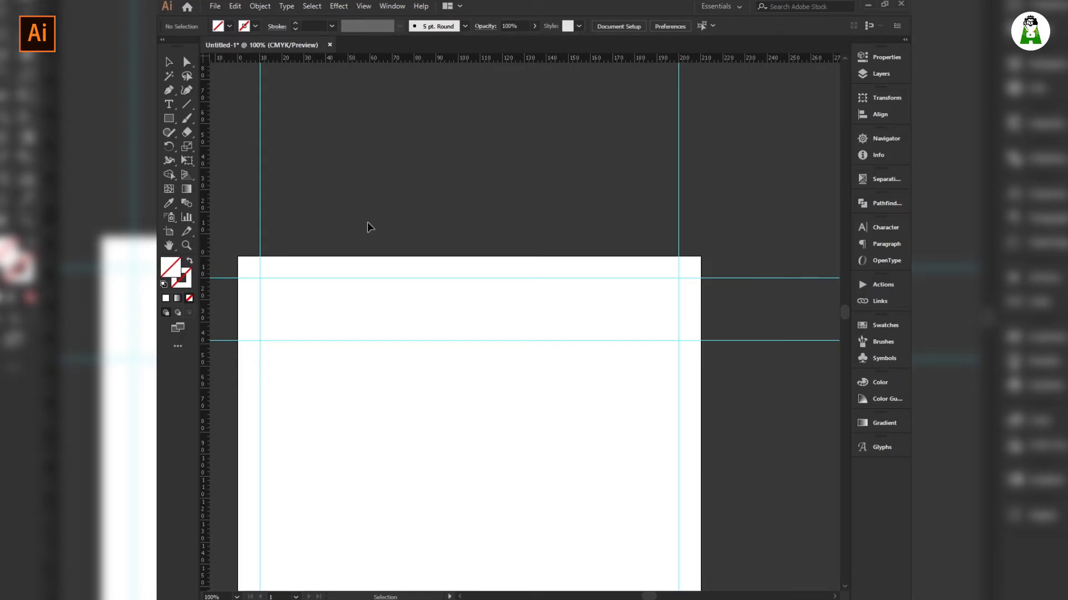
click(170, 118)
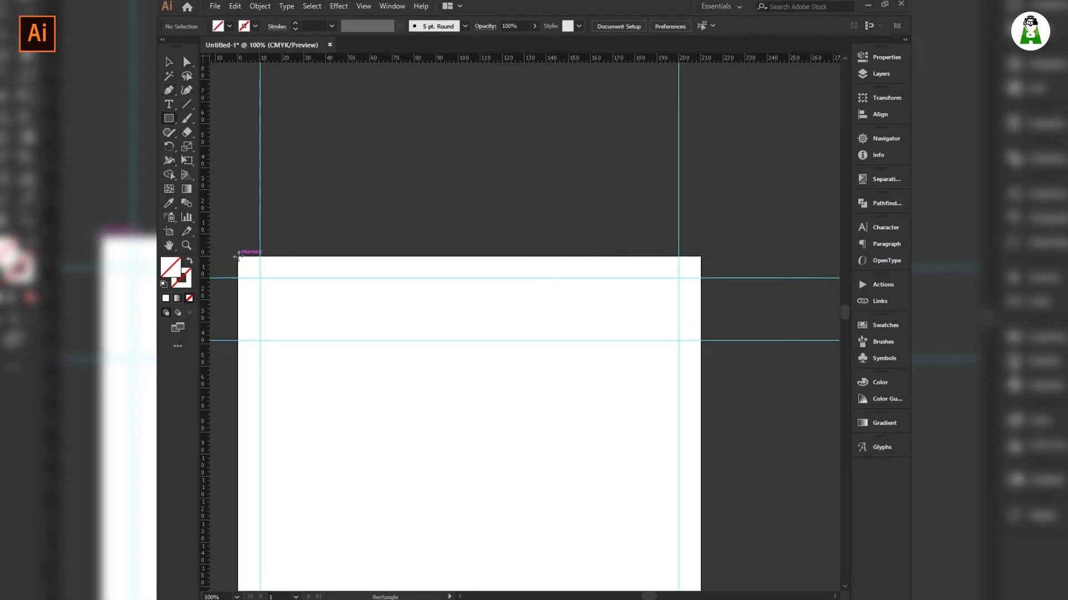
Draw a full-width rectangle from the page's top-left corner down to the header guide.
drag(238, 256, 701, 339)
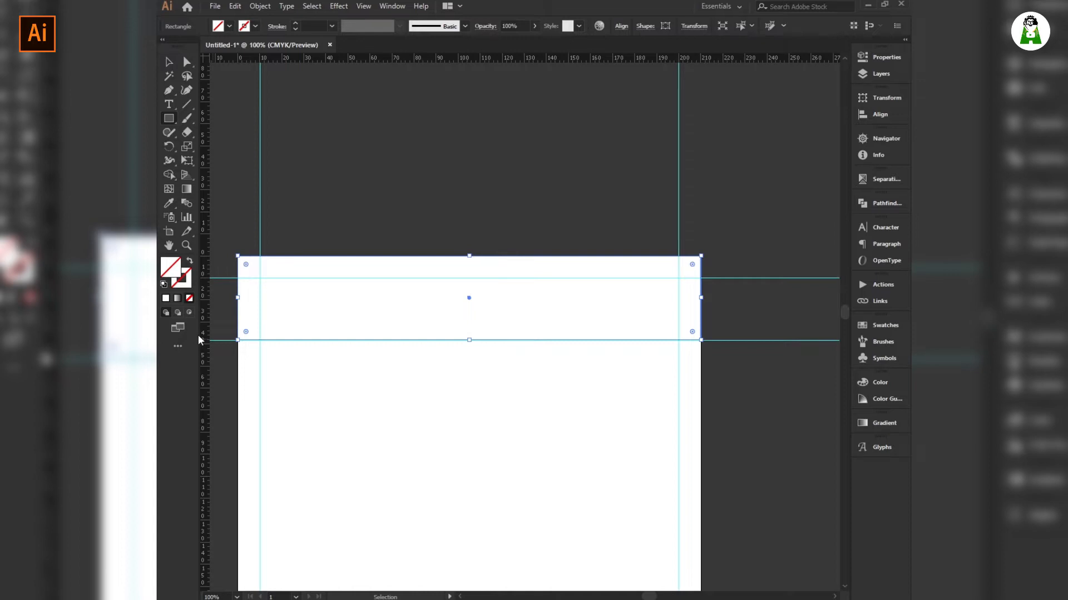
click(186, 189)
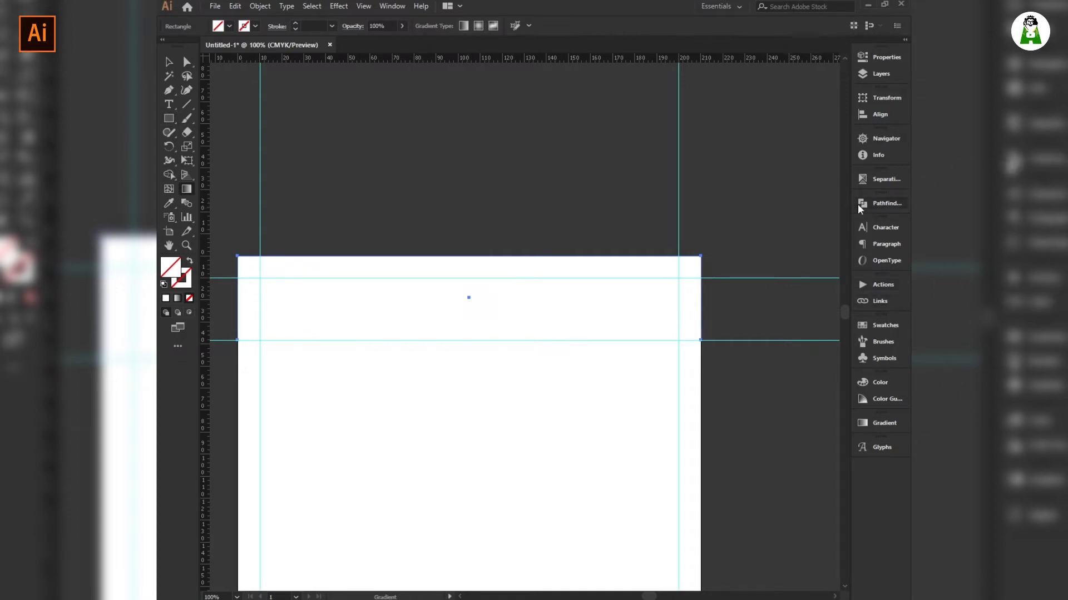
Apply a default gradient to the header and make its left stop dark blue.
click(875, 422)
click(779, 512)
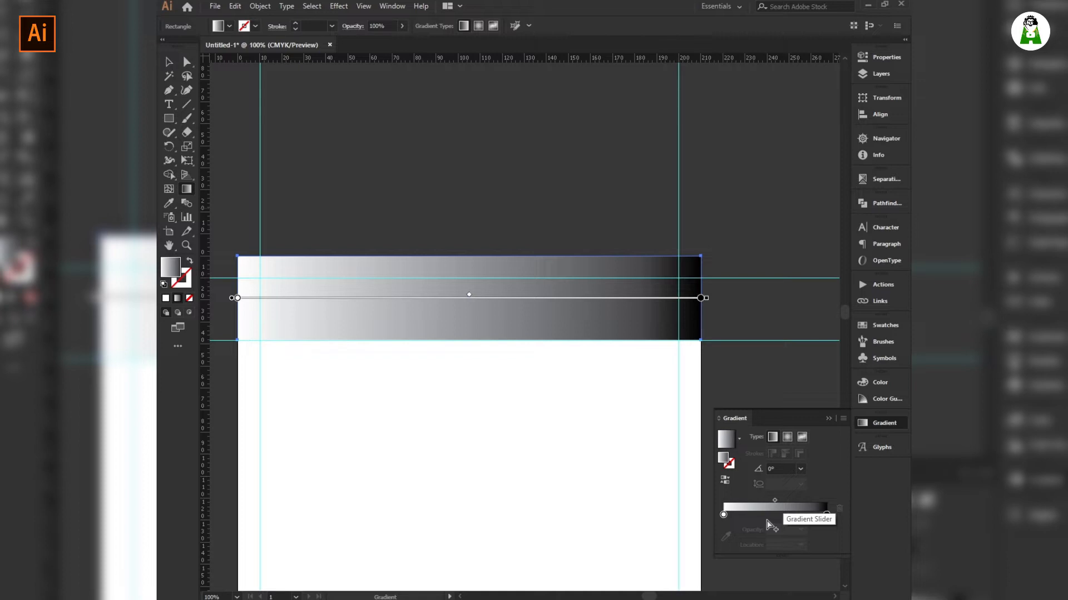
double_click(723, 515)
key(ctrl)
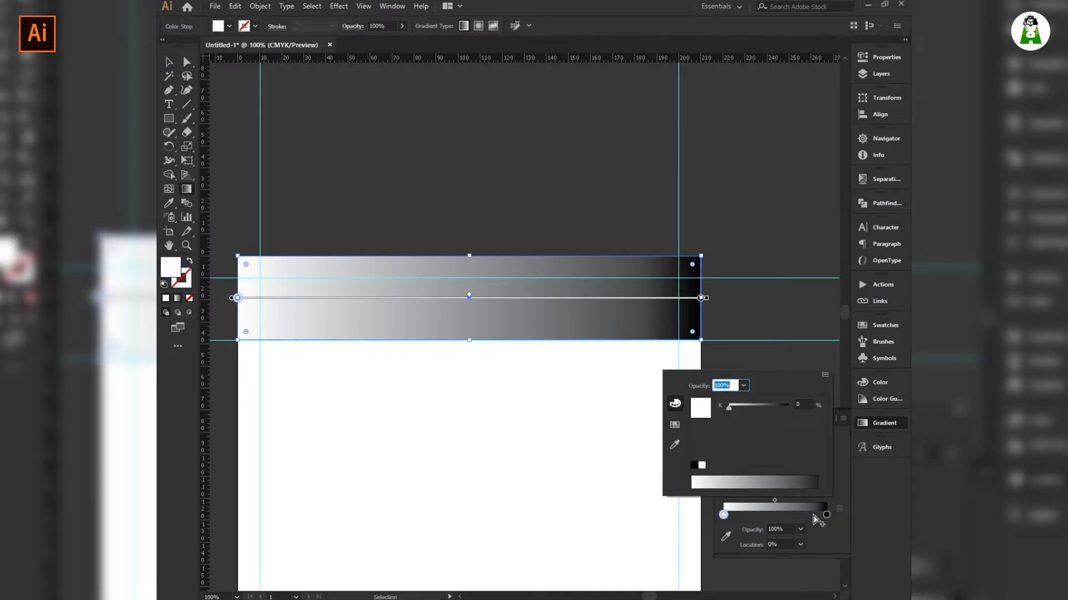
key(Escape)
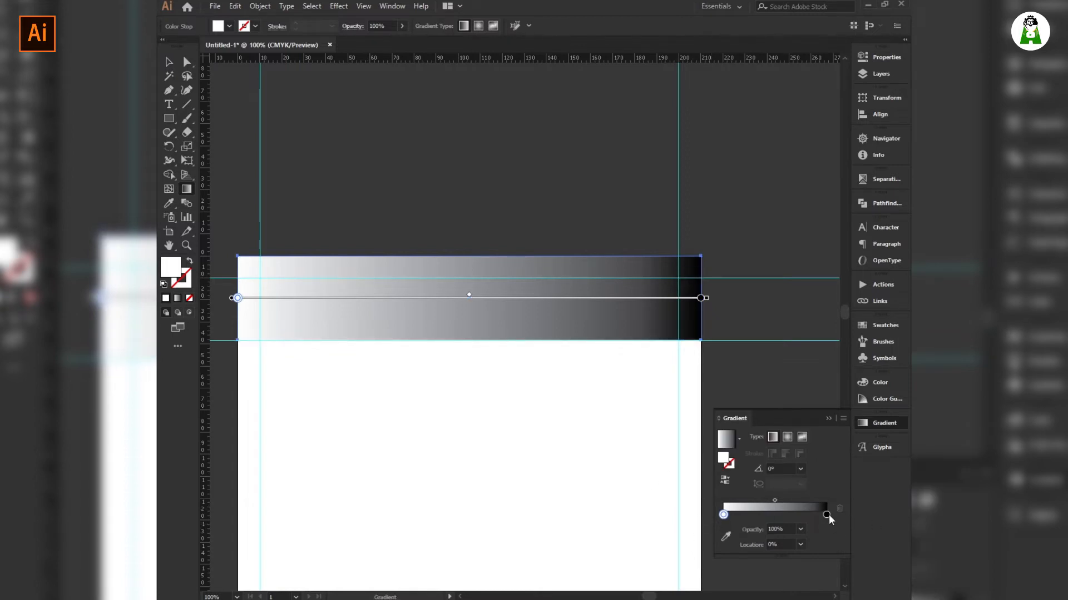
double_click(723, 514)
click(674, 425)
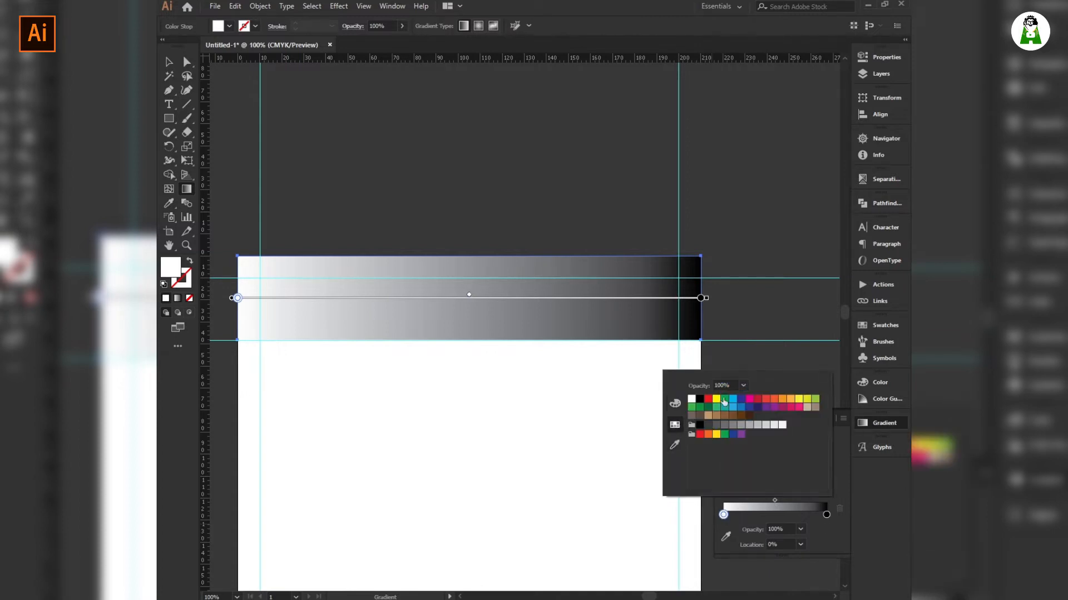
click(742, 400)
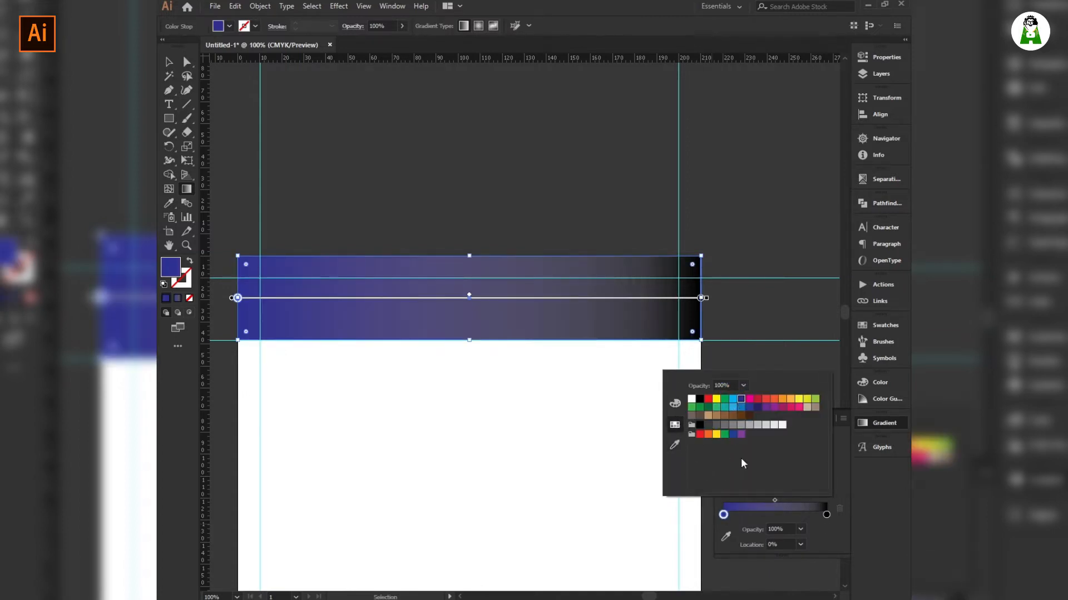
Set the gradient's right stop to dark indigo.
click(828, 515)
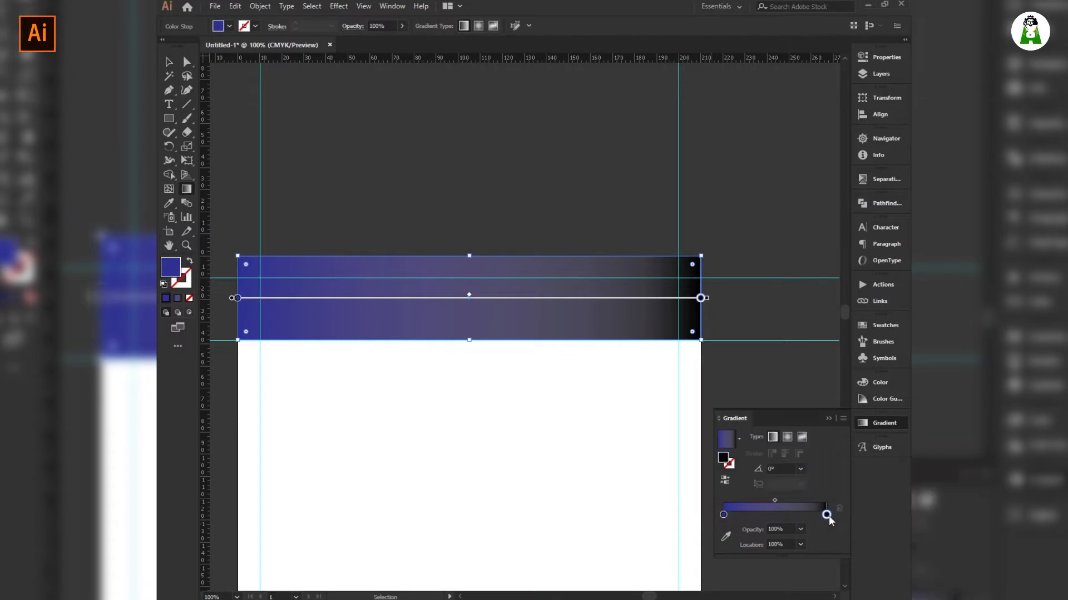
double_click(827, 515)
click(733, 399)
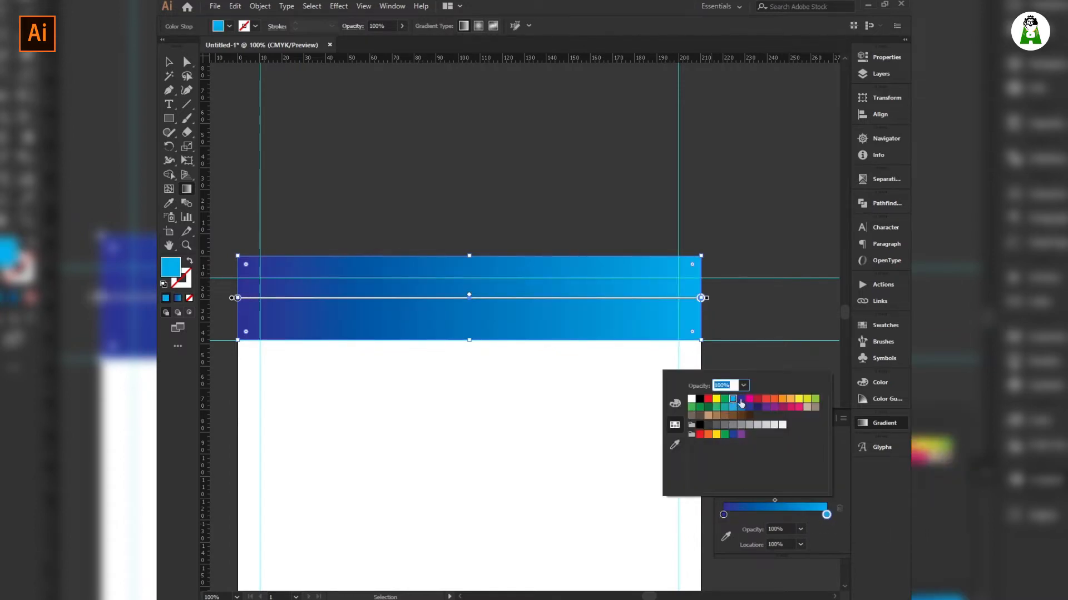
click(749, 407)
click(757, 407)
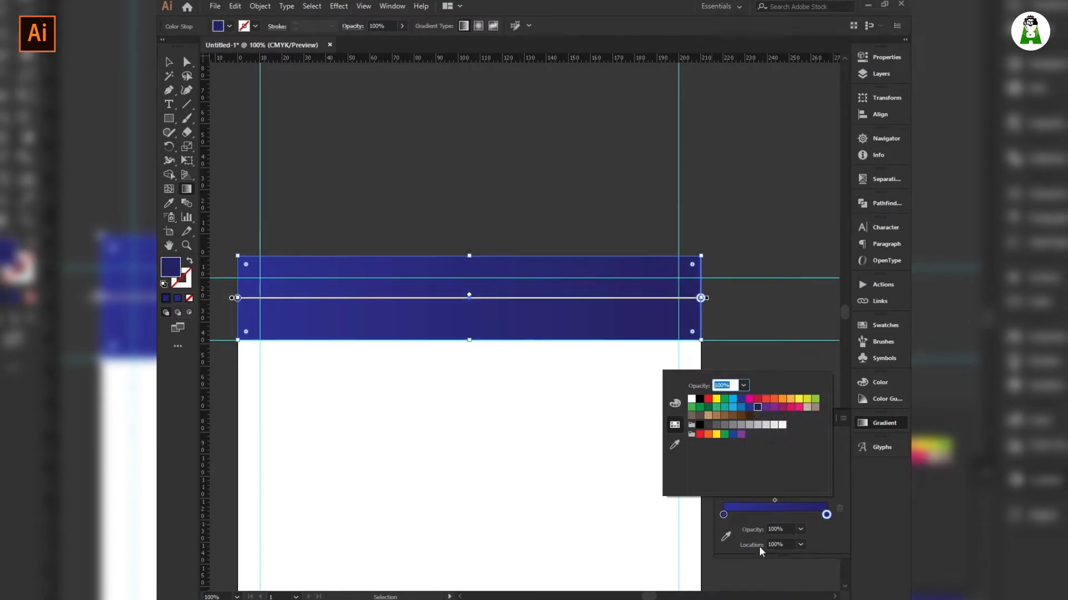
Lighten the left stop by lowering its magenta to 90, then redraw the gradient direction.
click(722, 515)
double_click(723, 515)
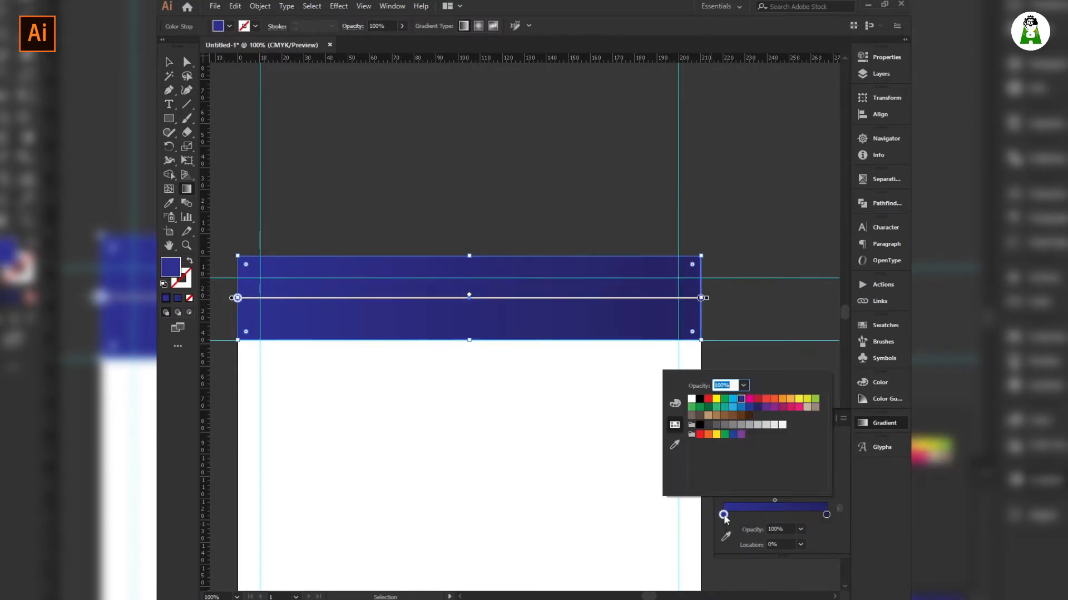
click(674, 403)
drag(788, 423, 778, 423)
key(g)
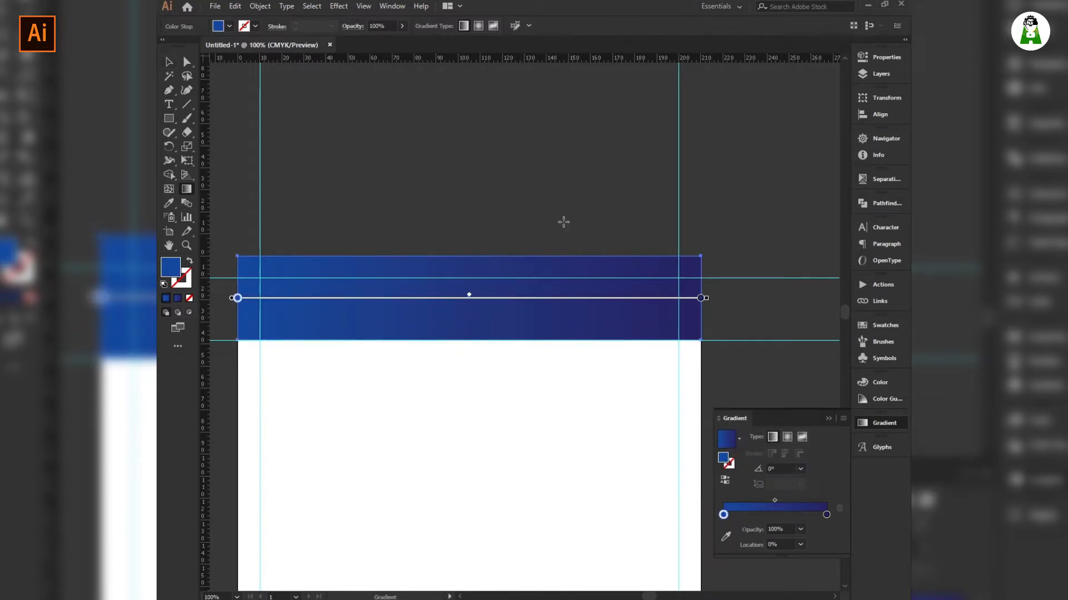
drag(381, 327, 409, 185)
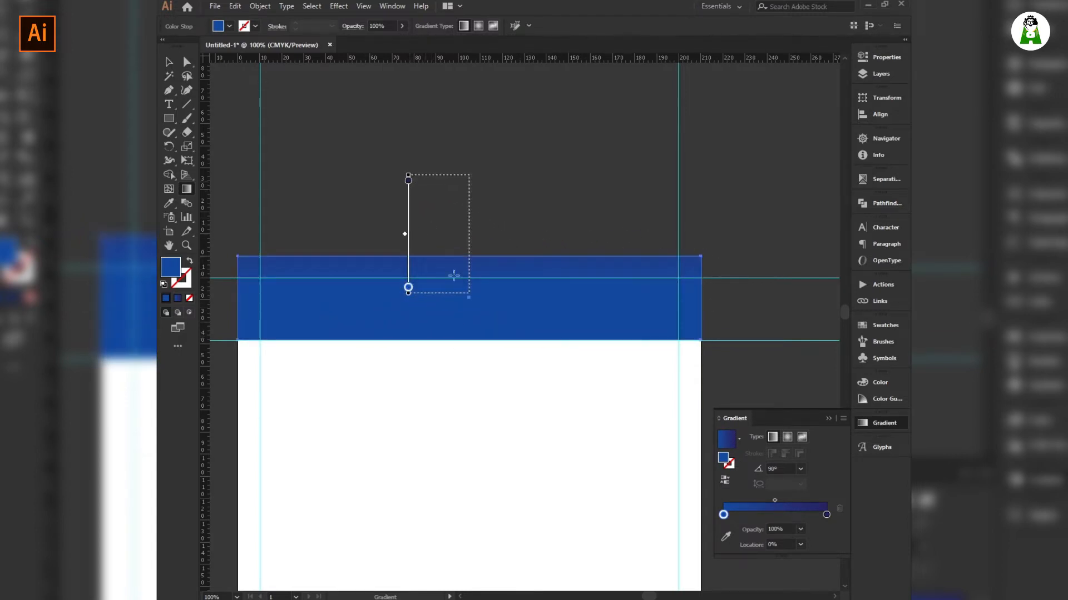
Redraw the header gradient diagonally at about -42.2°, lighter top-left, then deselect.
drag(474, 267, 474, 409)
drag(378, 233, 595, 425)
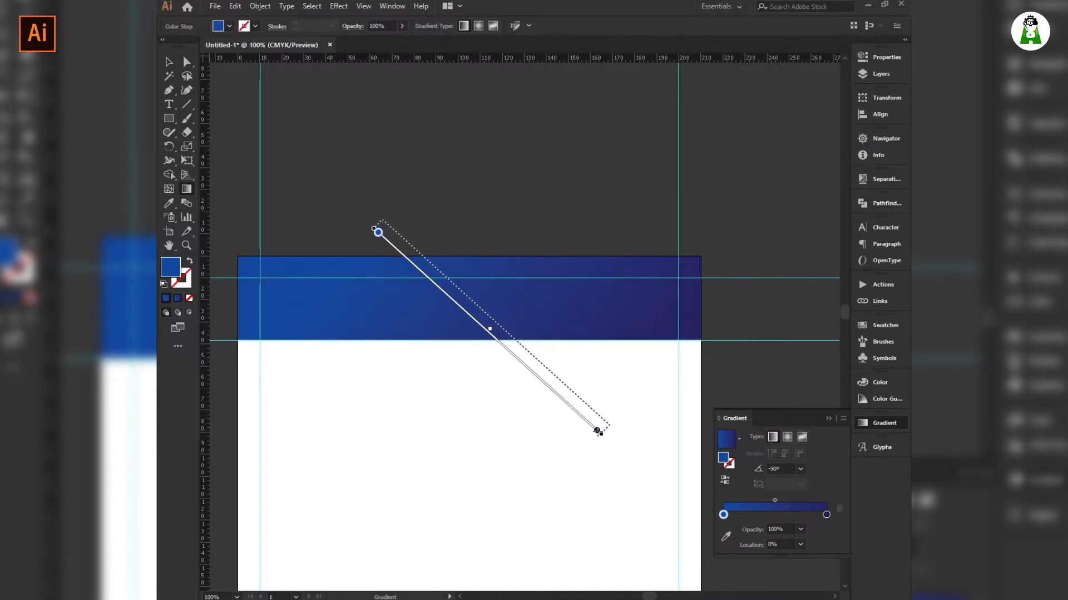
key(v)
click(371, 118)
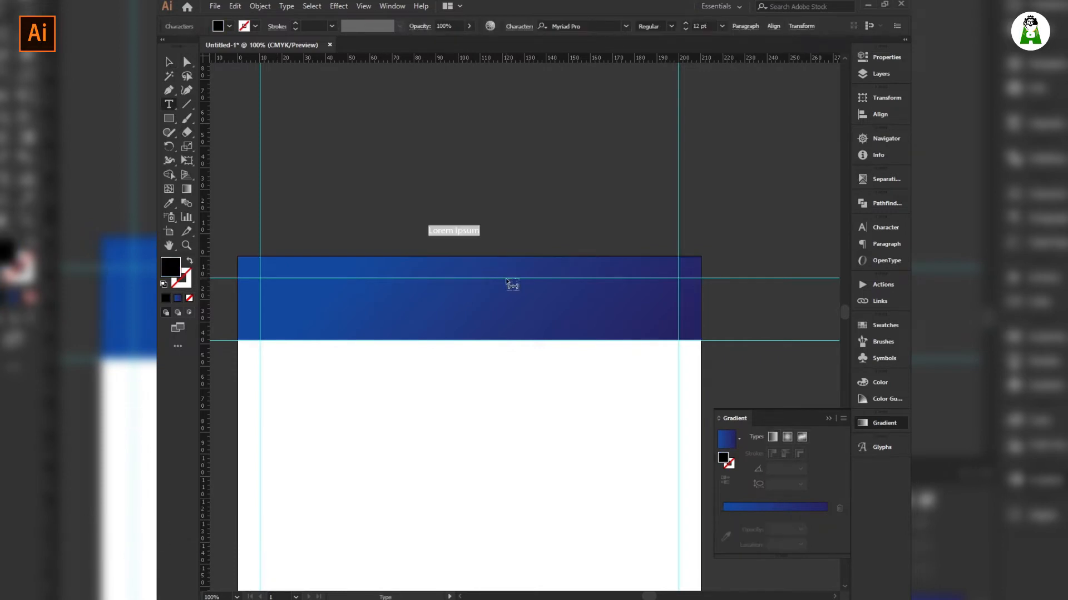
Type 'Active At LK' as the title, then delete that typed text.
text(A)
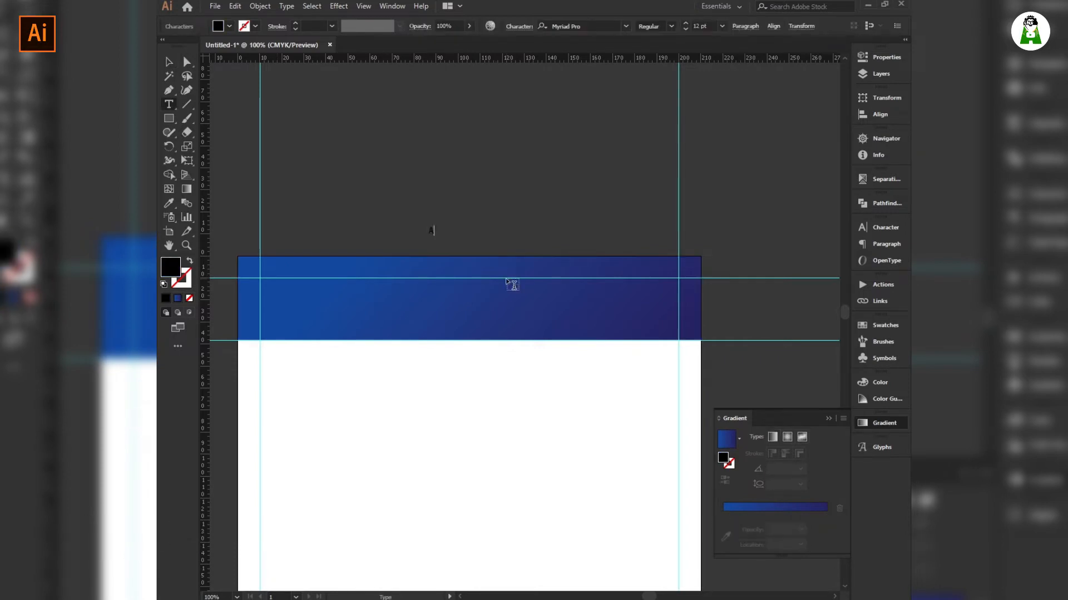
text(ctive At LK)
key(Escape)
key(ctrl+s)
key(Escape)
key(Escape)
key(ctrl+a)
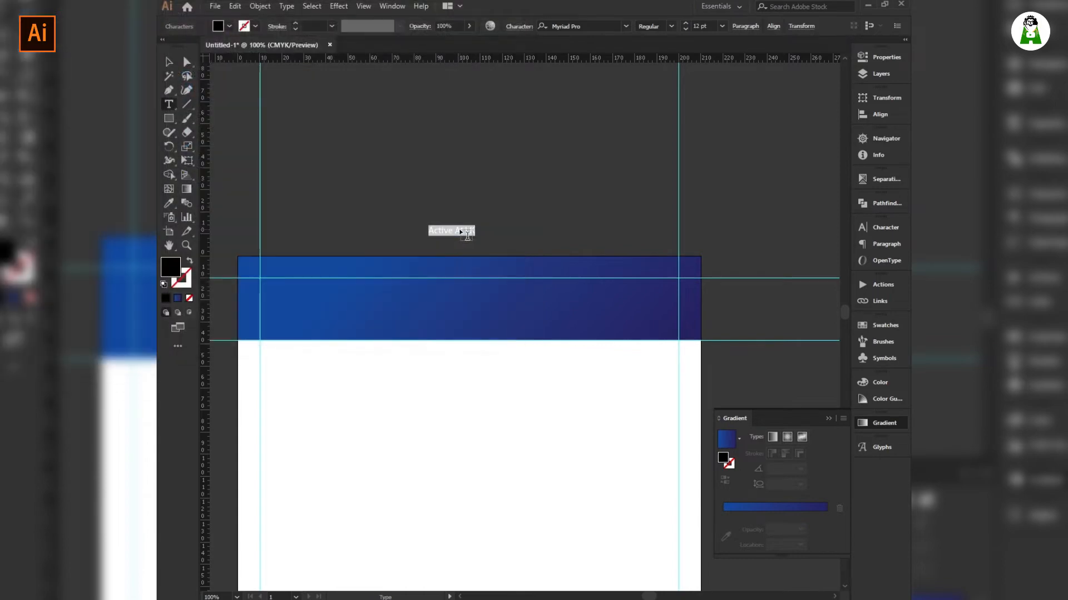
key(BackSpace)
key(Escape)
click(462, 252)
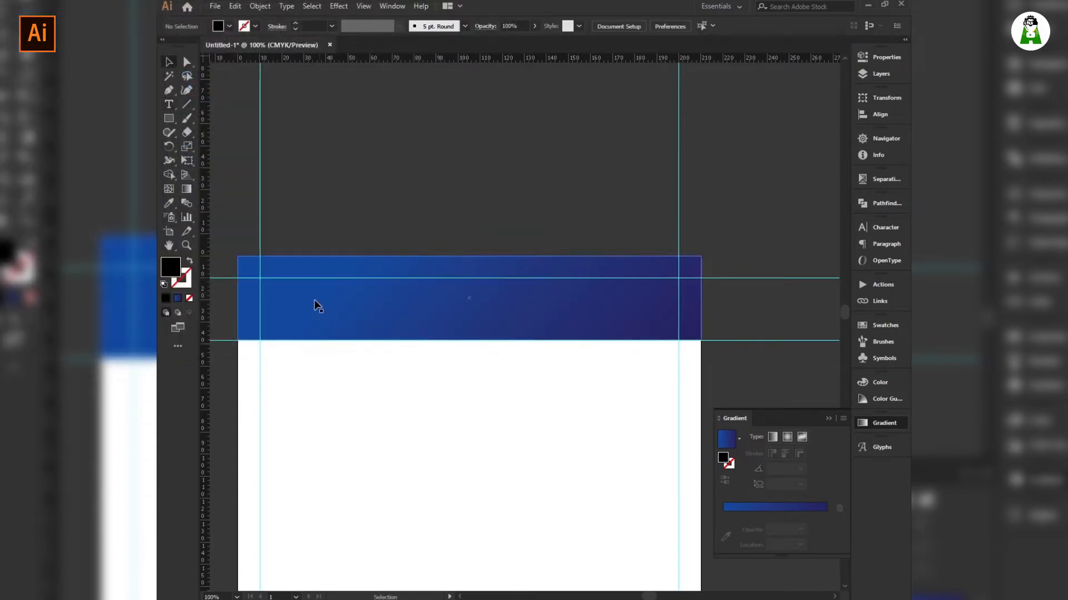
Copy the line 'Active at Lk' from the WordPad notes into Illustrator.
click(254, 593)
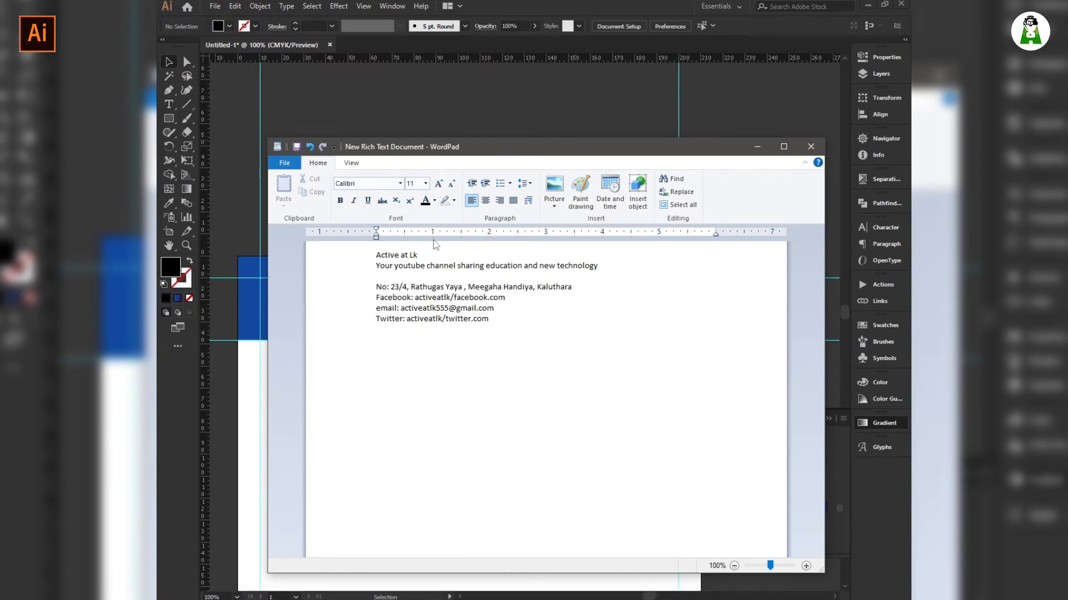
drag(435, 256, 382, 256)
key(ctrl+c)
click(497, 5)
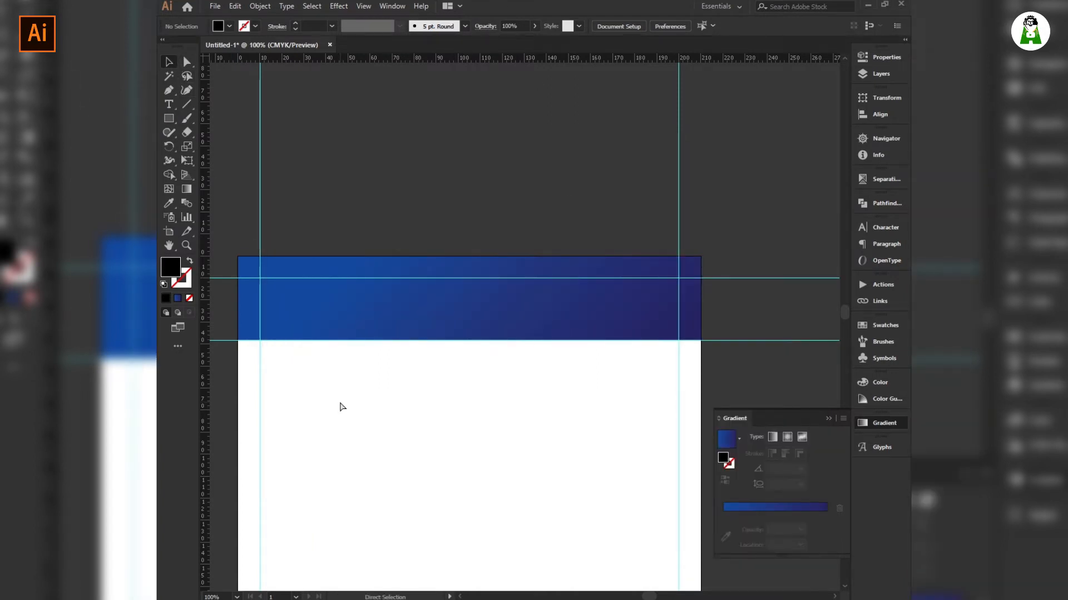
key(ctrl+v)
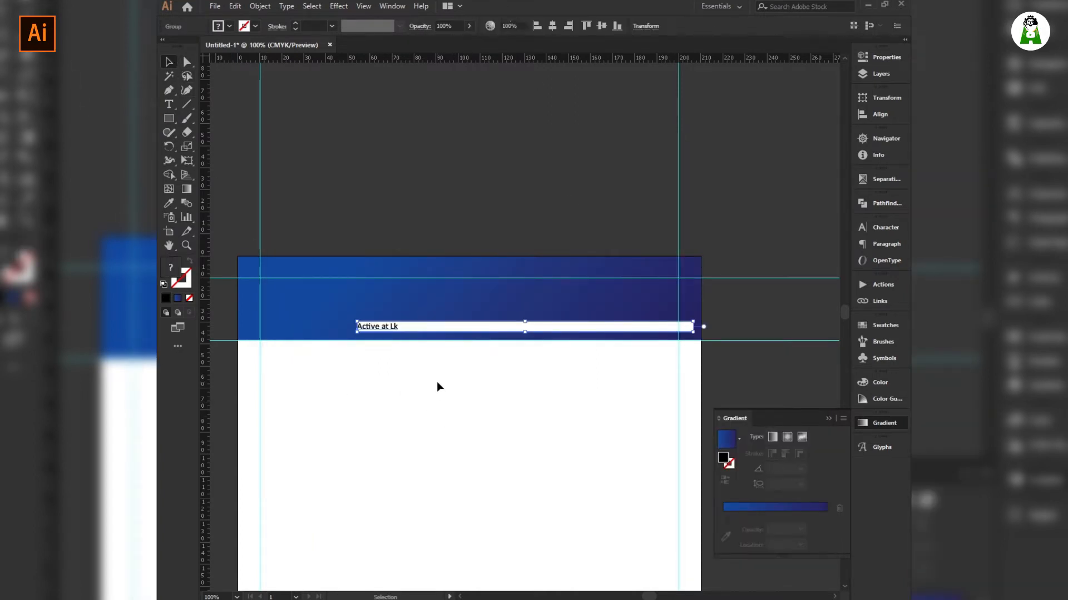
Paste 'Active at Lk' as a new text object just above the blue header.
key(ctrl+z)
key(t)
click(429, 211)
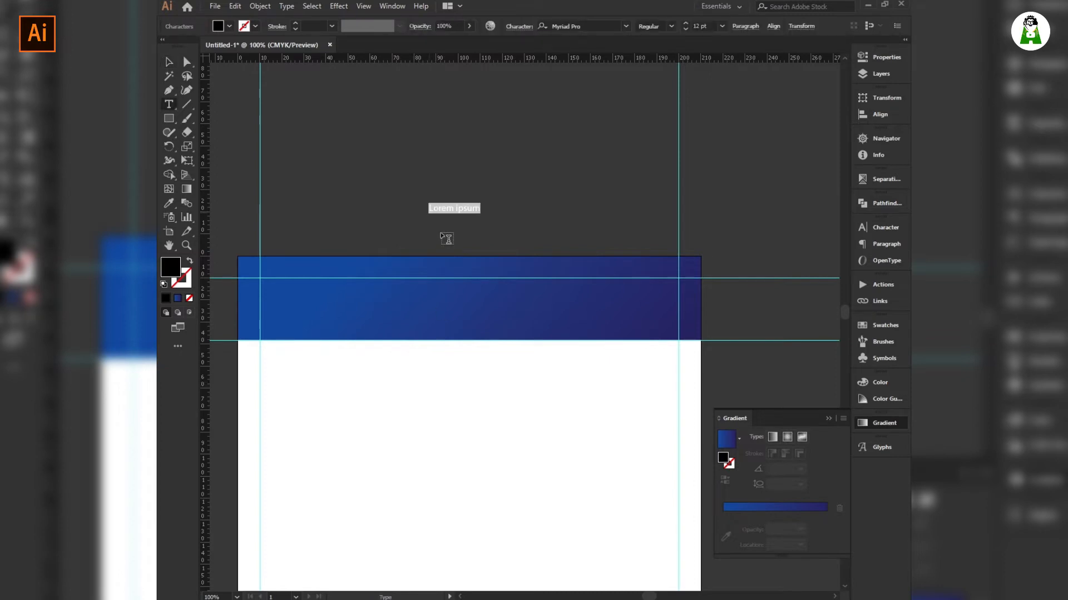
key(ctrl+v)
click(171, 61)
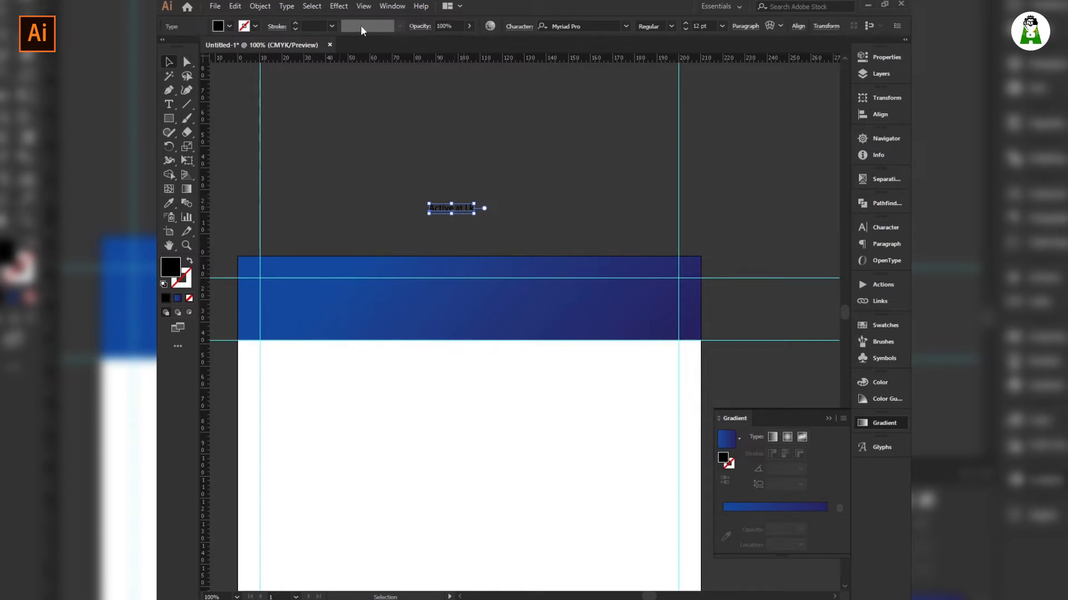
click(460, 220)
click(462, 214)
Set the Active at Lk title in Impact and drag it, enlarged to 20.44 pt, into the blue header.
click(581, 26)
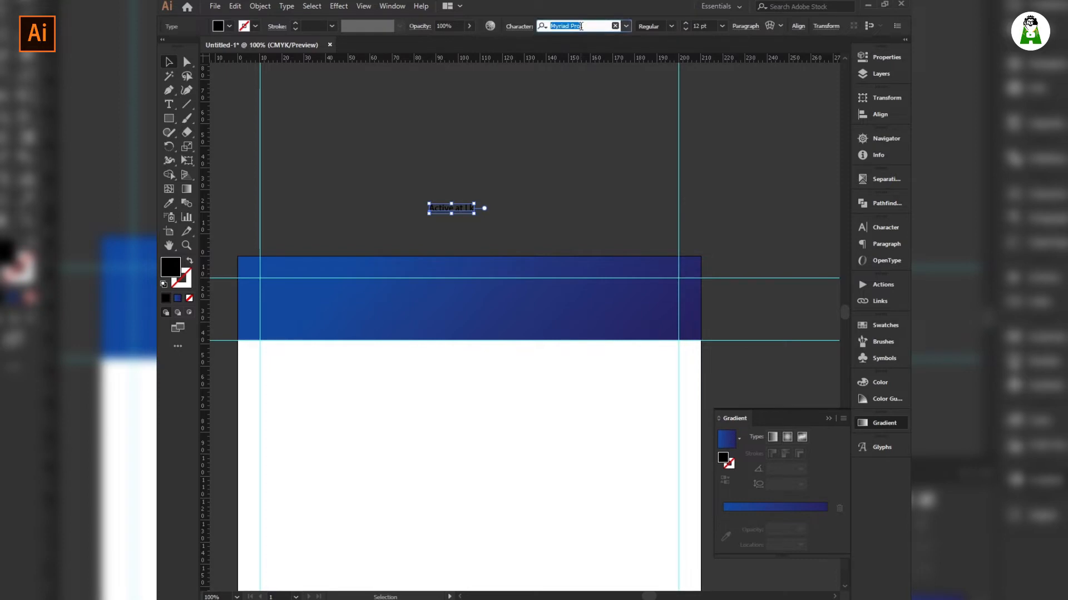
text(ima)
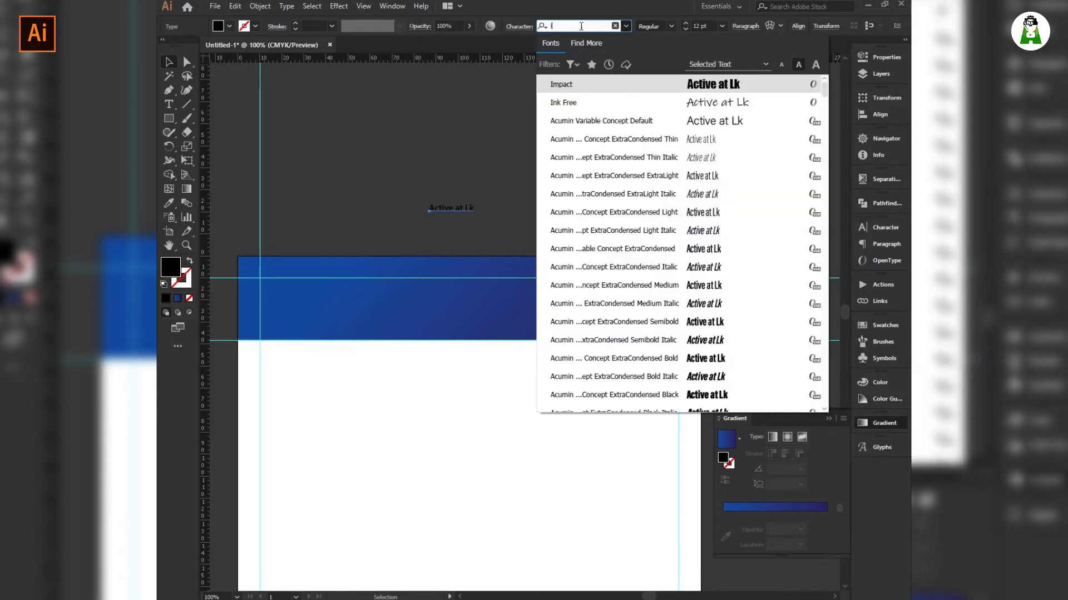
key(BackSpace)
key(BackSpace)
key(BackSpace)
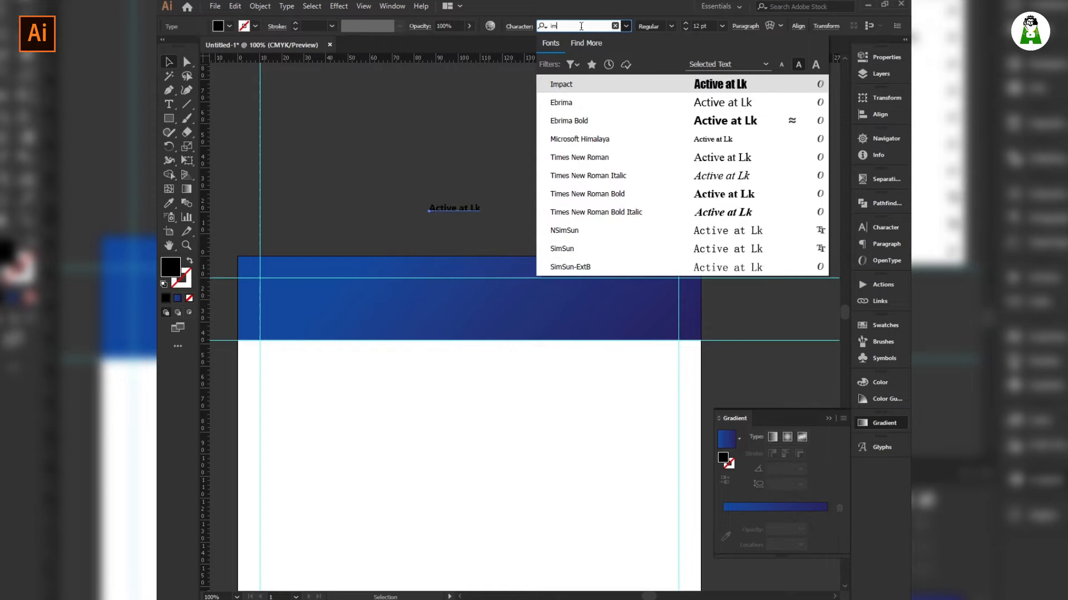
text(im)
key(Return)
drag(453, 212, 459, 296)
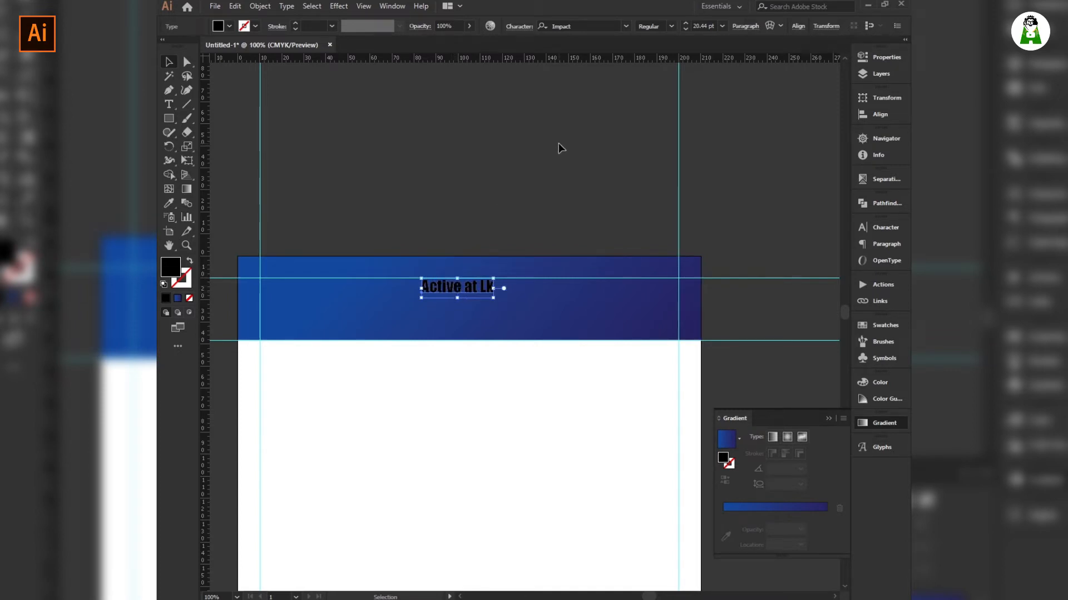
Give the title a white fill from the Fill swatches.
click(229, 25)
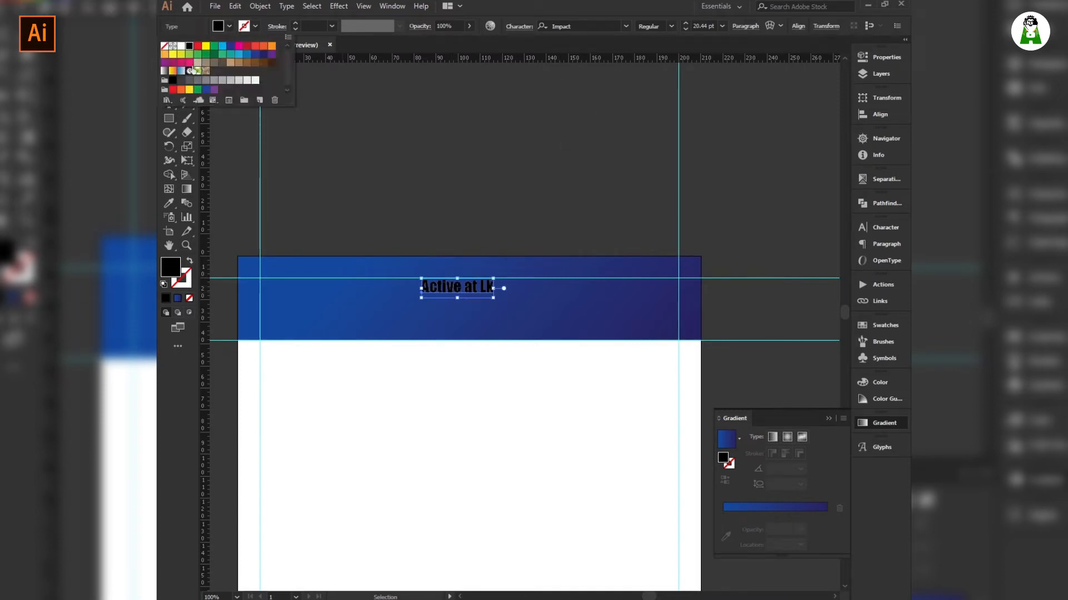
click(181, 46)
click(462, 289)
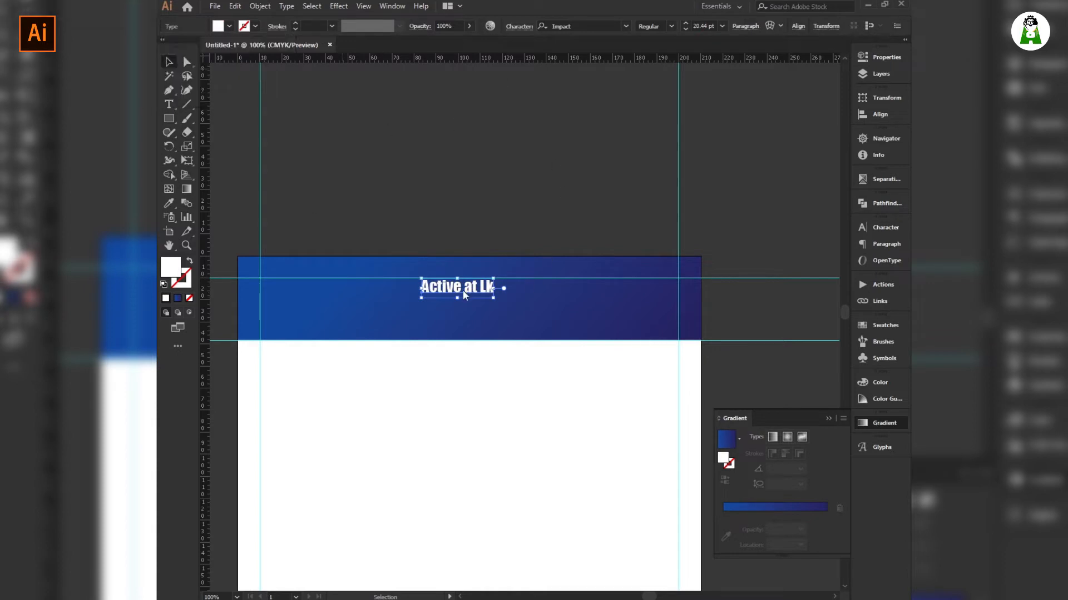
click(564, 309)
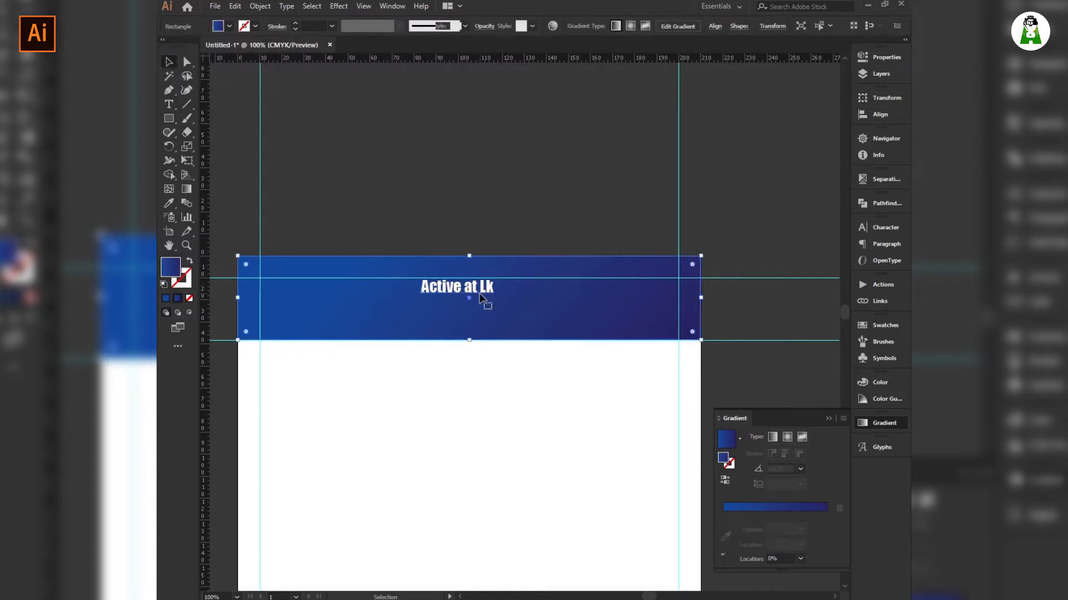
Add quotation marks around the heading so it reads “ Active at Lk ”.
double_click(479, 289)
click(480, 292)
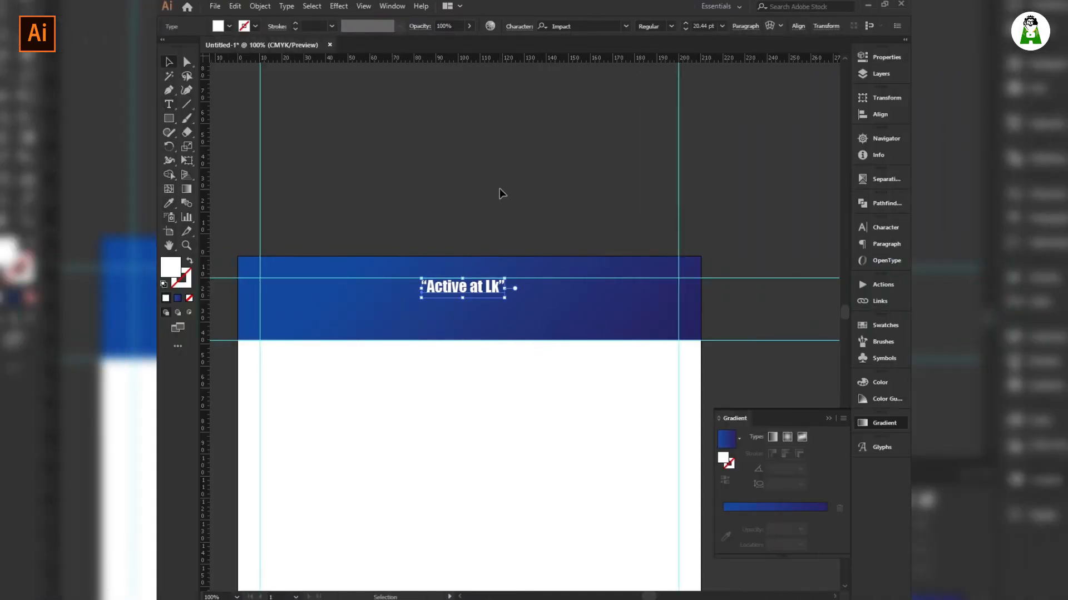
click(500, 189)
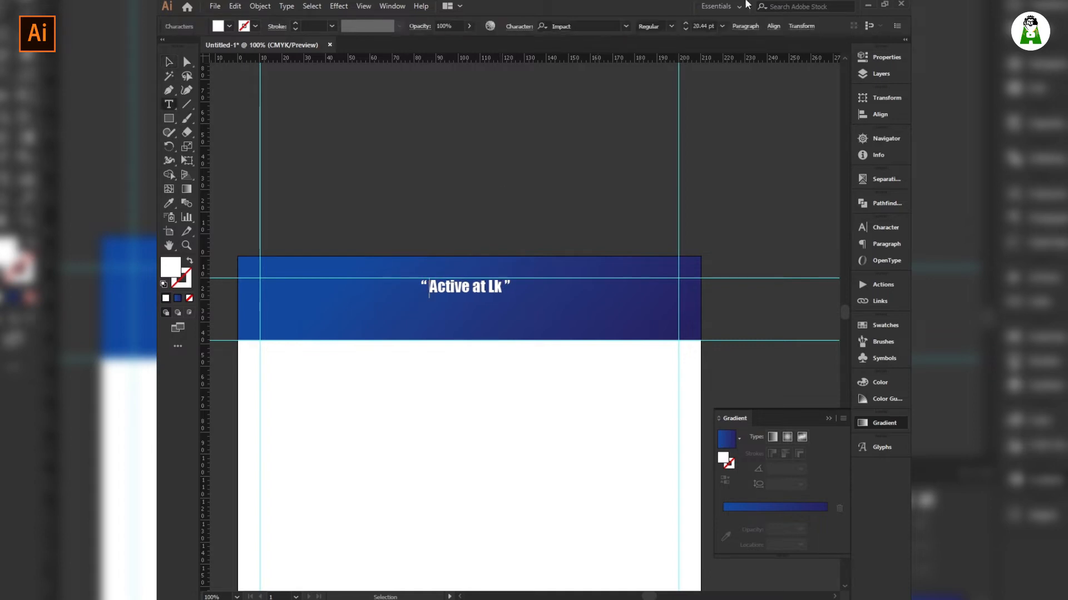
Centre the heading horizontally on the artboard with Horizontal Align Center.
click(771, 26)
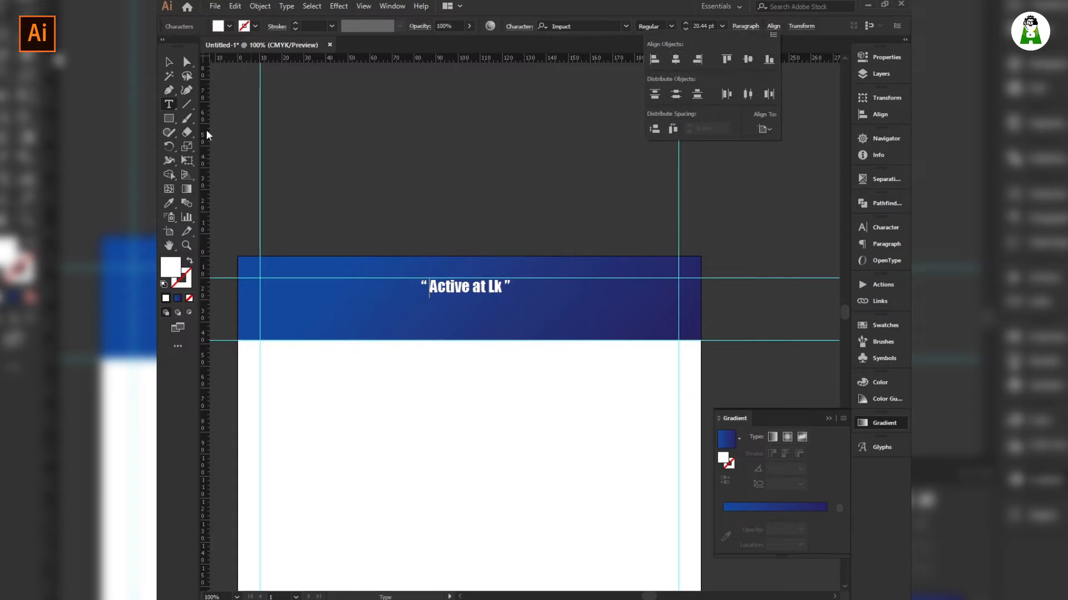
click(170, 63)
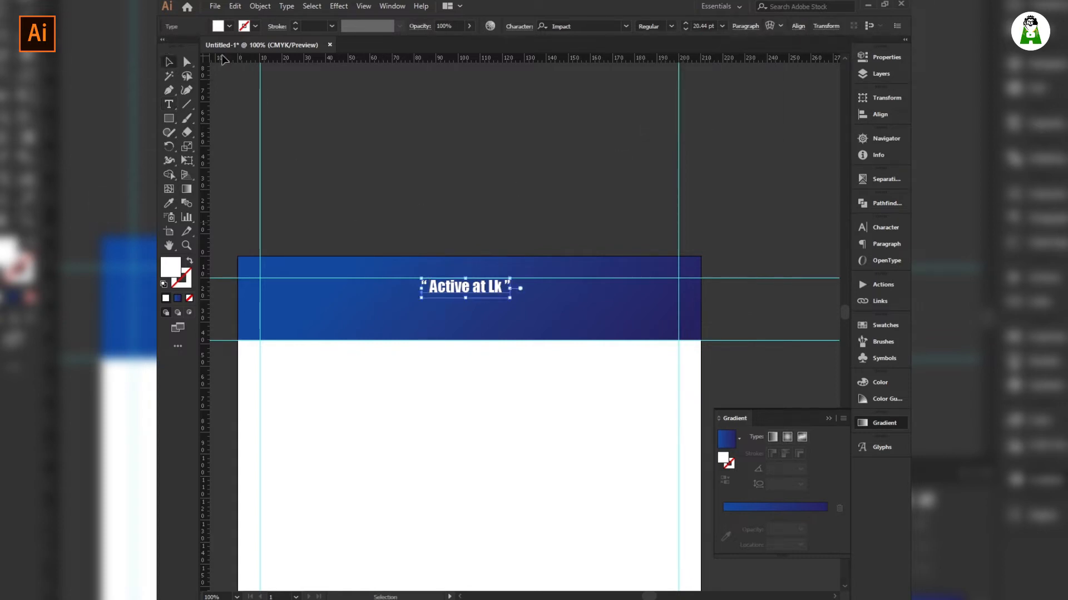
click(798, 27)
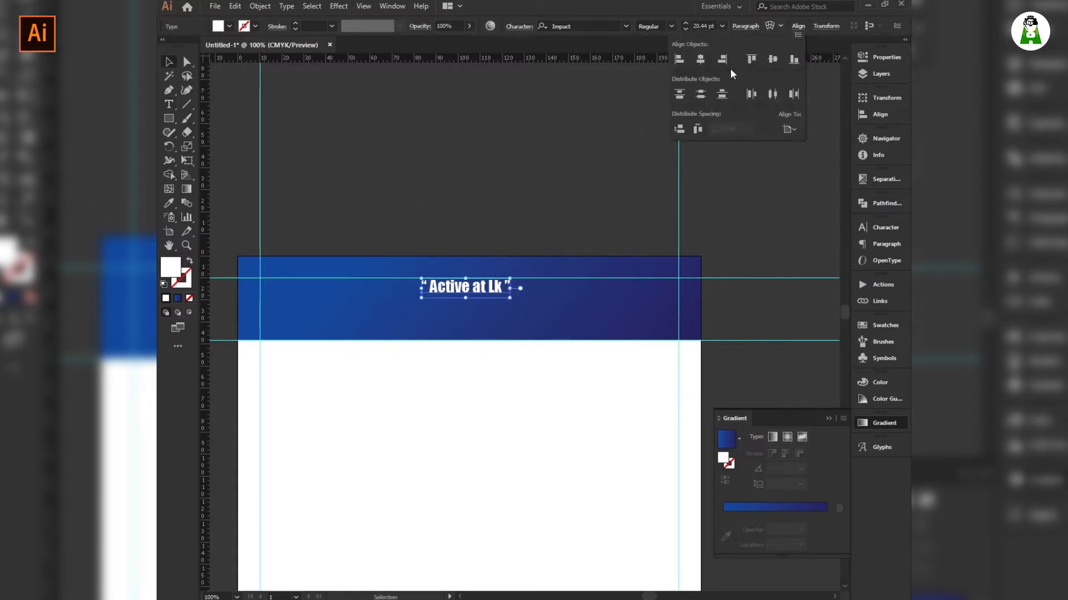
click(699, 64)
click(415, 192)
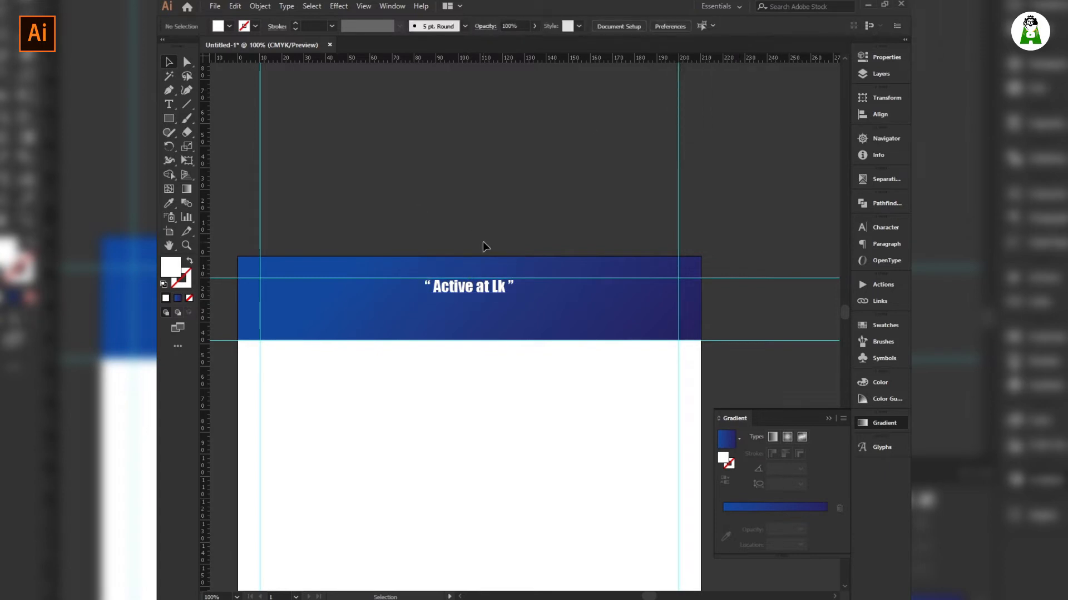
Copy the tagline 'Your youtube channel sharing education and new technology' from WordPad and paste it above the banner.
key(alt+Tab)
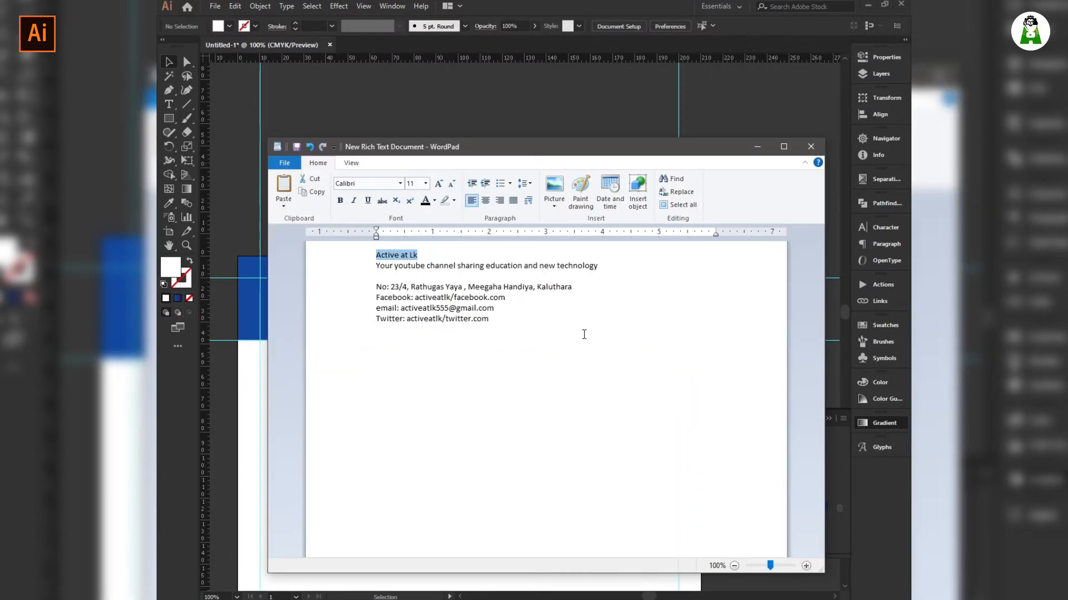
drag(603, 266, 383, 269)
key(ctrl+c)
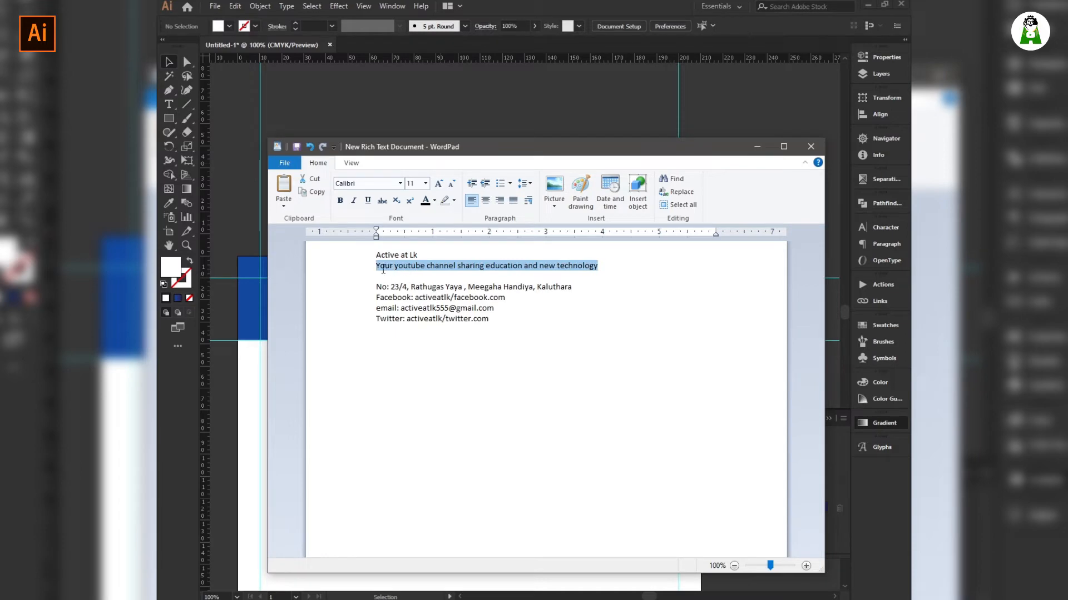
click(868, 4)
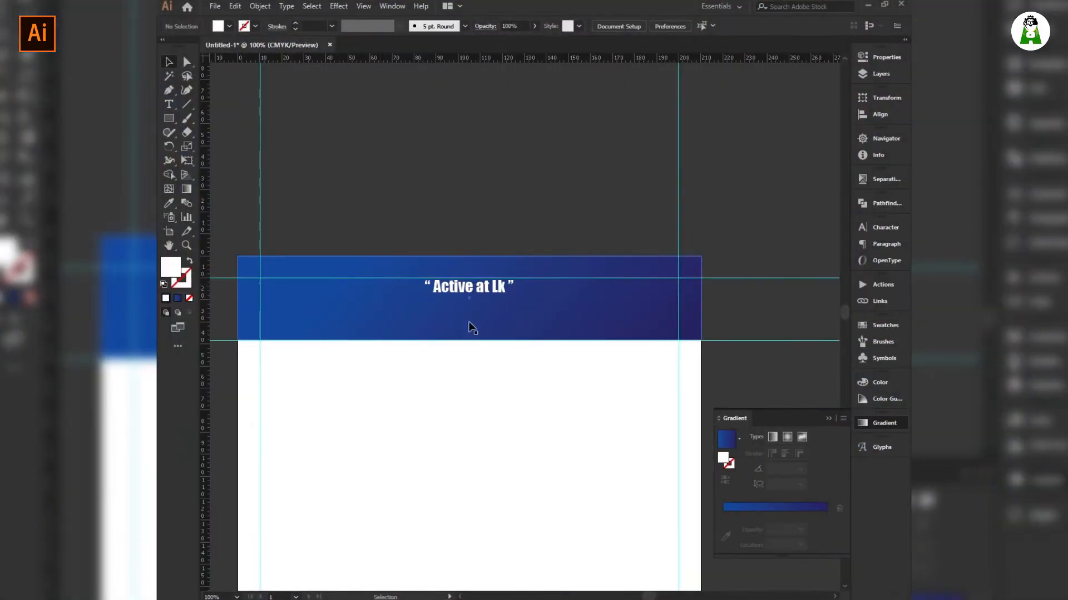
key(t)
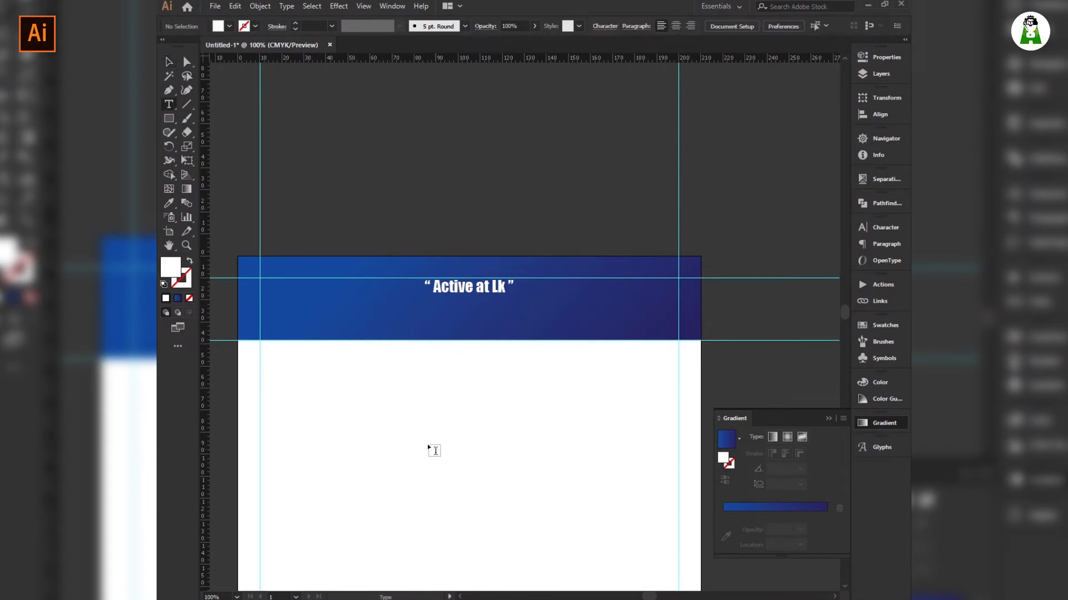
click(422, 192)
key(ctrl+v)
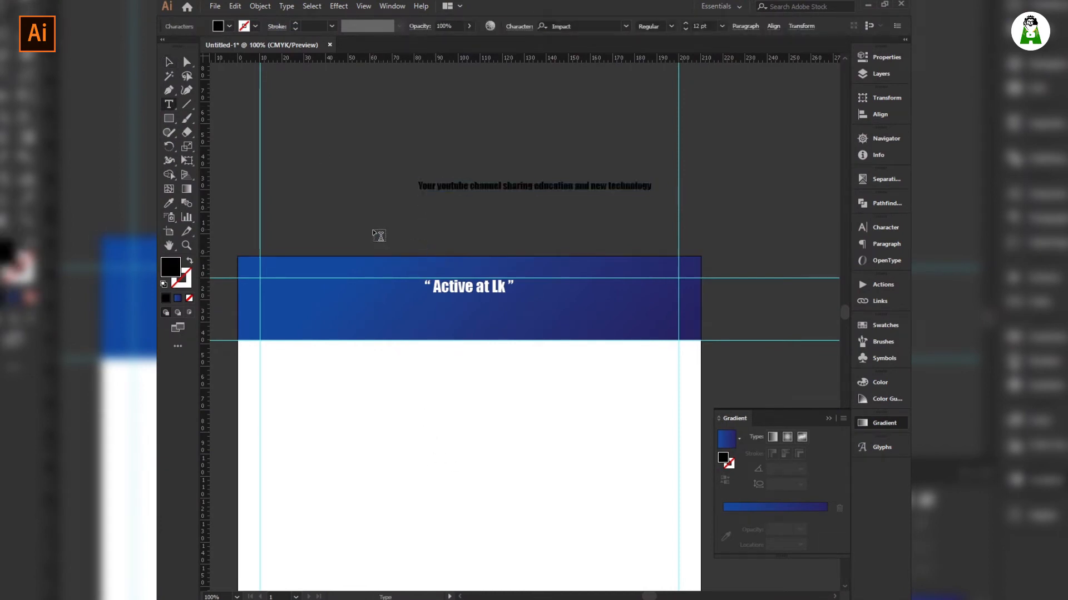
key(Escape)
Set the tagline's font to Microsoft Yi Baiti and reposition it toward the banner.
click(587, 26)
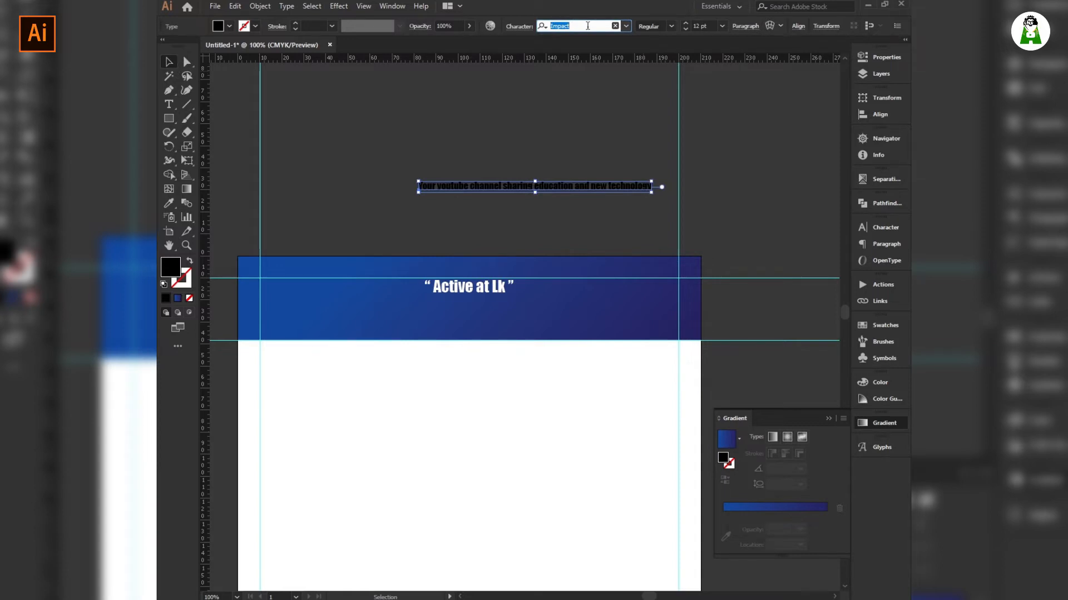
text(a)
key(Down)
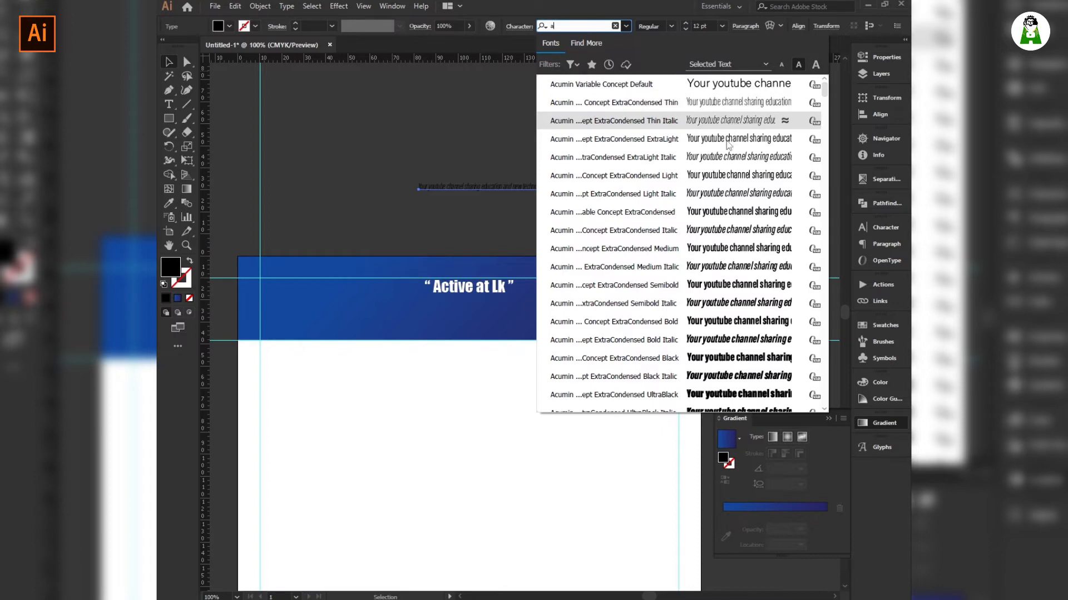
scroll(714, 212, down, 3)
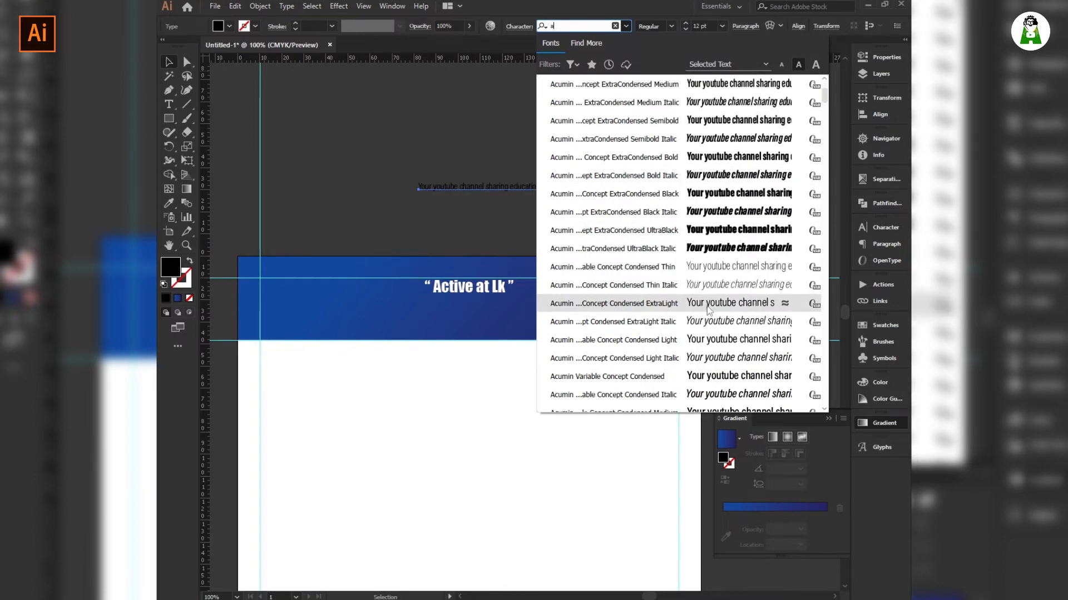
key(Escape)
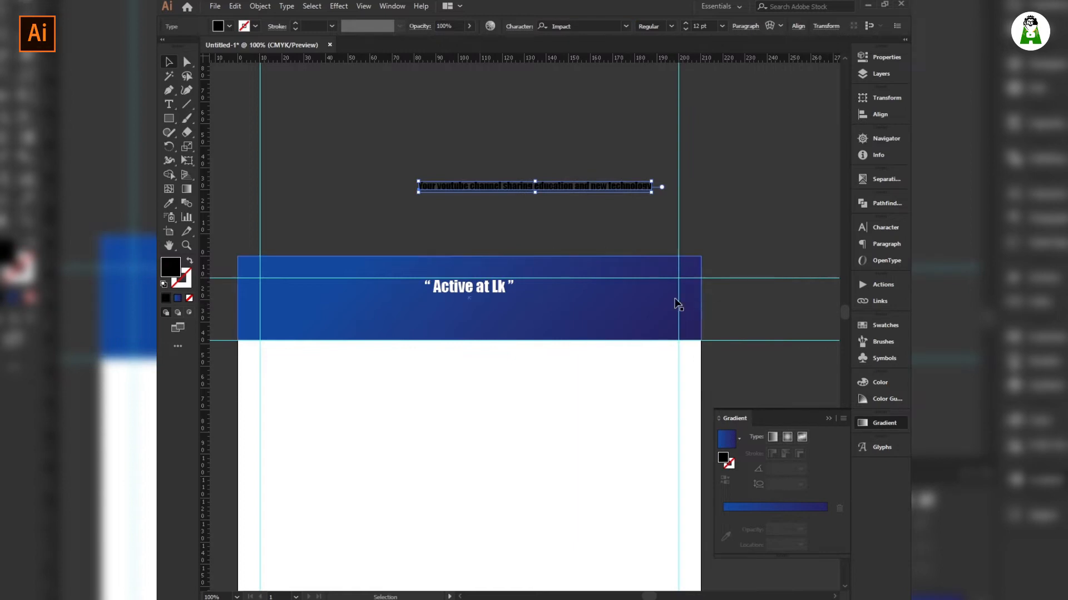
click(577, 25)
key(Down)
key(Down)
key(Down)
key(Down)
key(Down)
key(Down)
key(Down)
key(Down)
key(Down)
key(Down)
key(Down)
key(Down)
key(Down)
key(Down)
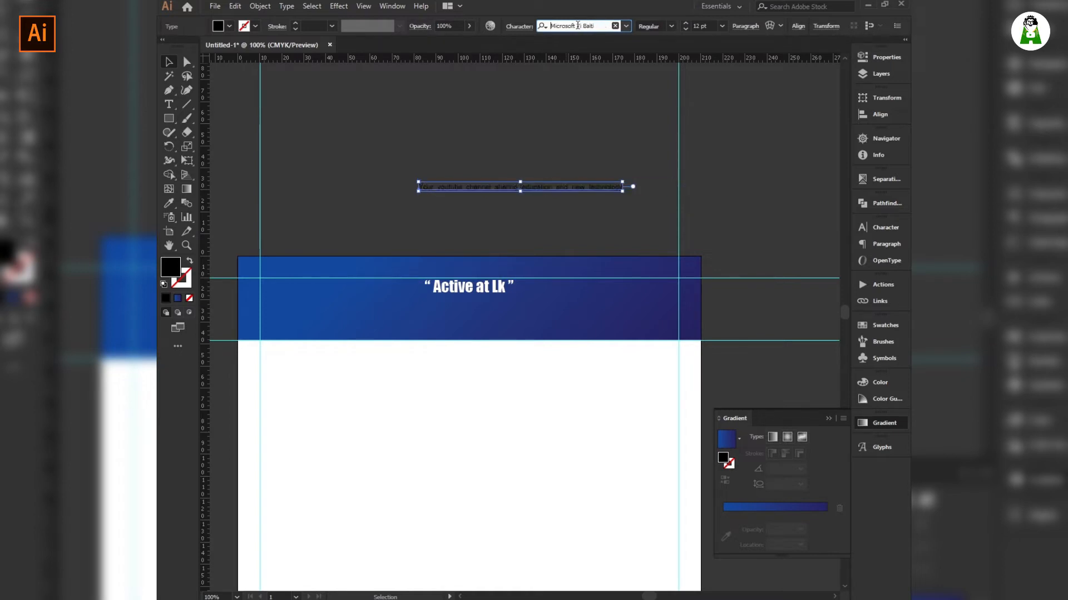
click(602, 221)
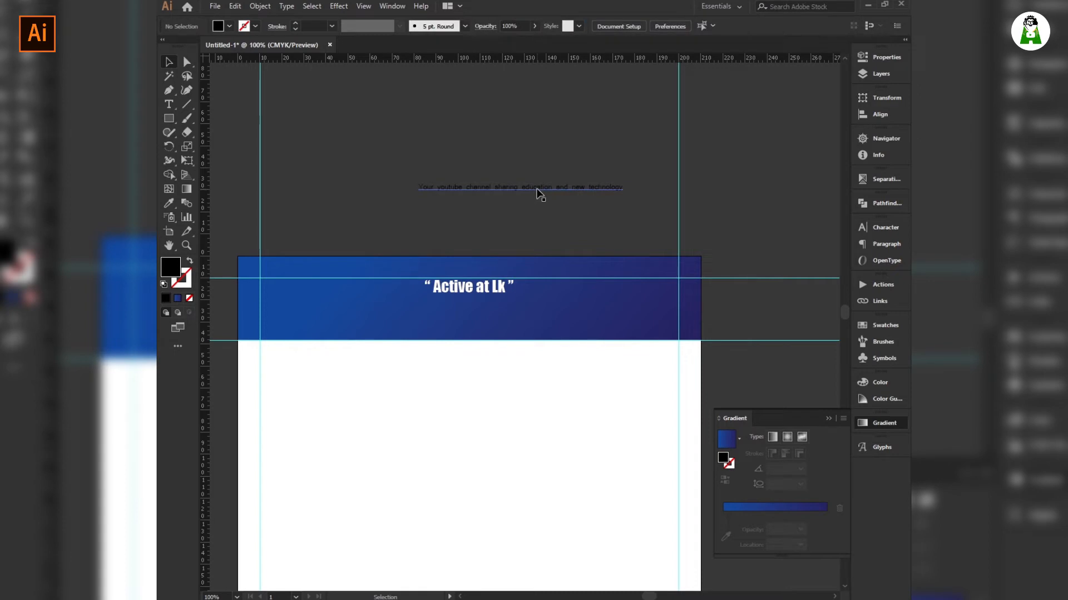
drag(537, 193, 534, 146)
Shrink the tagline to 10 pt and centre it horizontally beneath the heading inside the banner.
click(706, 27)
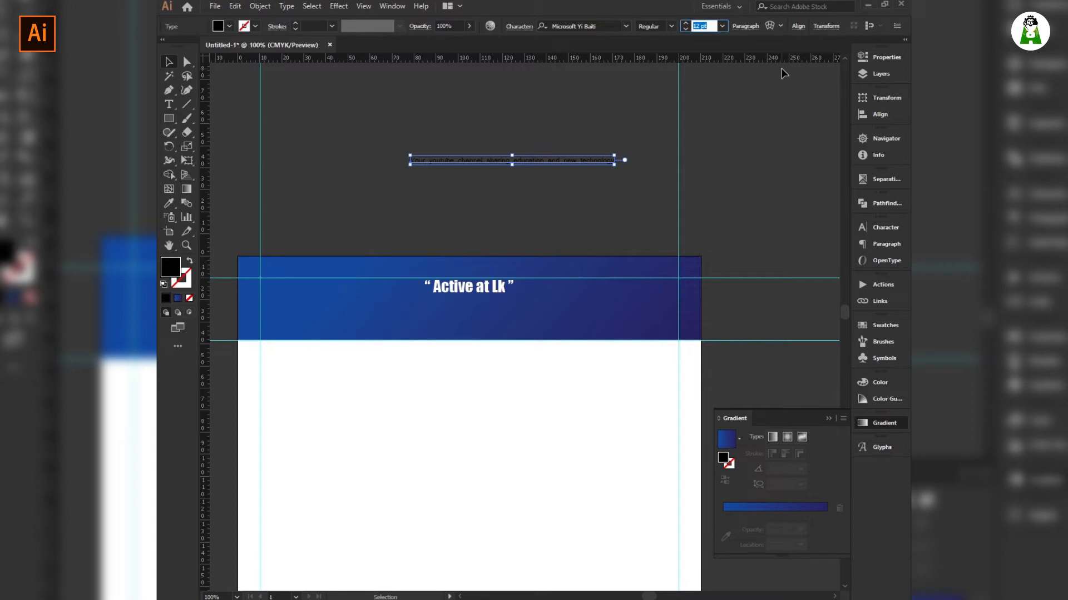
text(10)
key(Return)
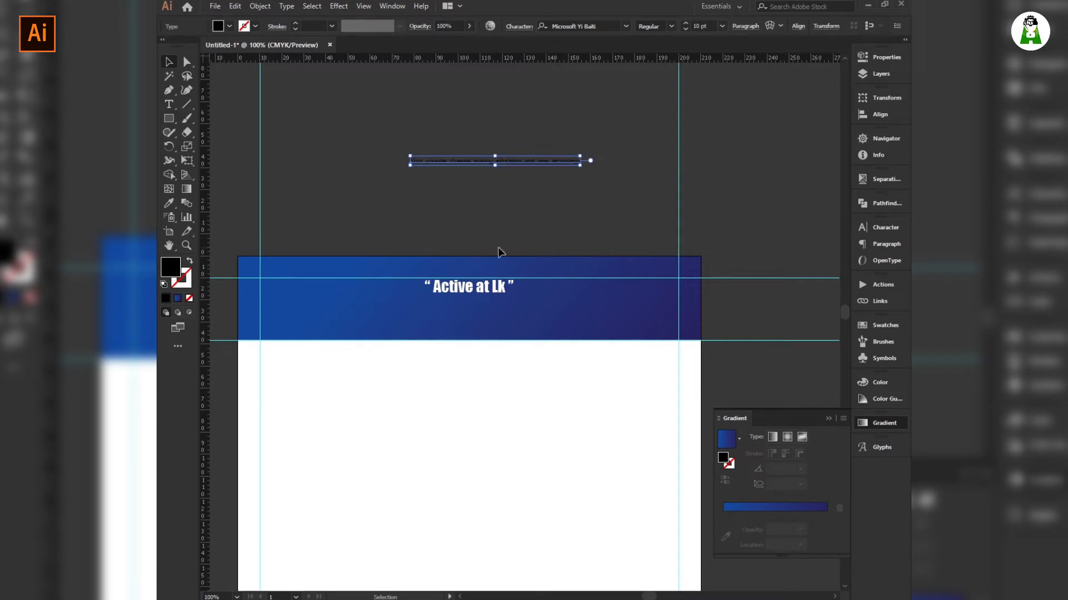
click(524, 168)
drag(524, 168, 510, 299)
click(797, 26)
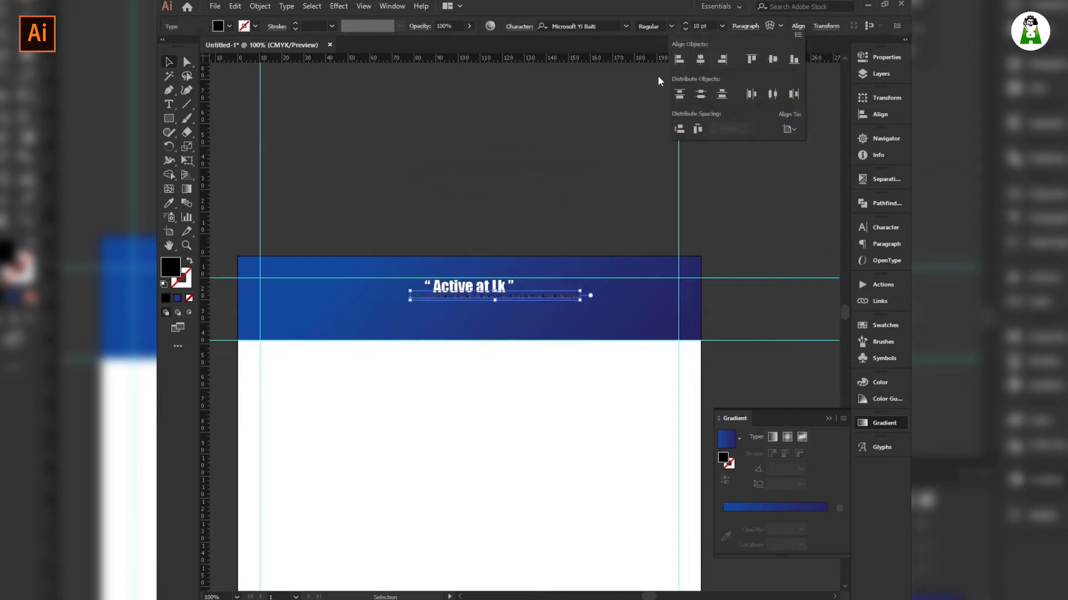
click(692, 91)
click(531, 107)
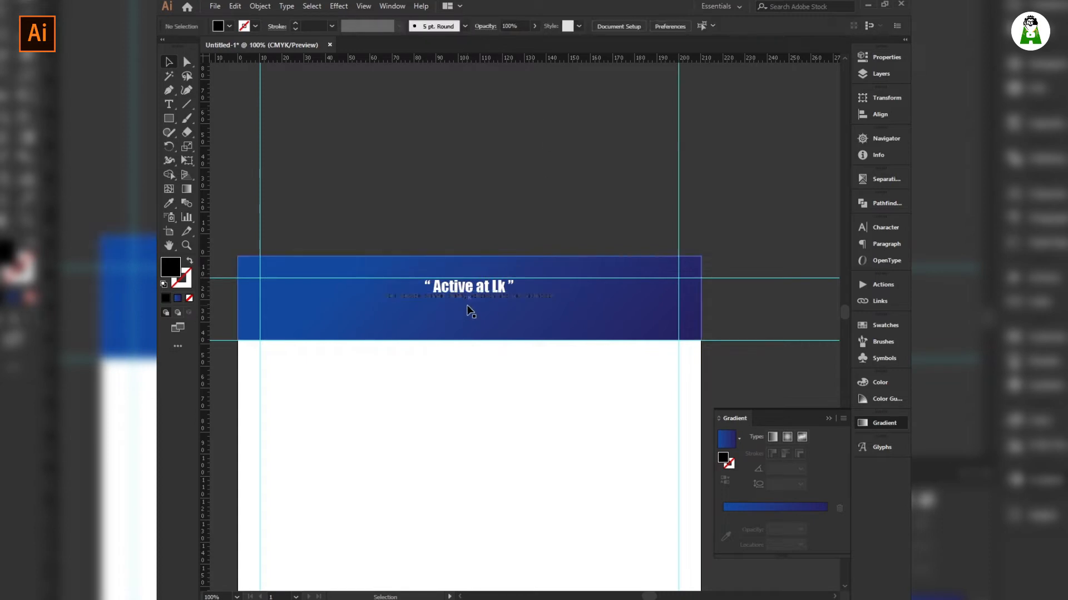
Make the tagline white, then cut it and paste it back in place.
click(476, 296)
click(217, 26)
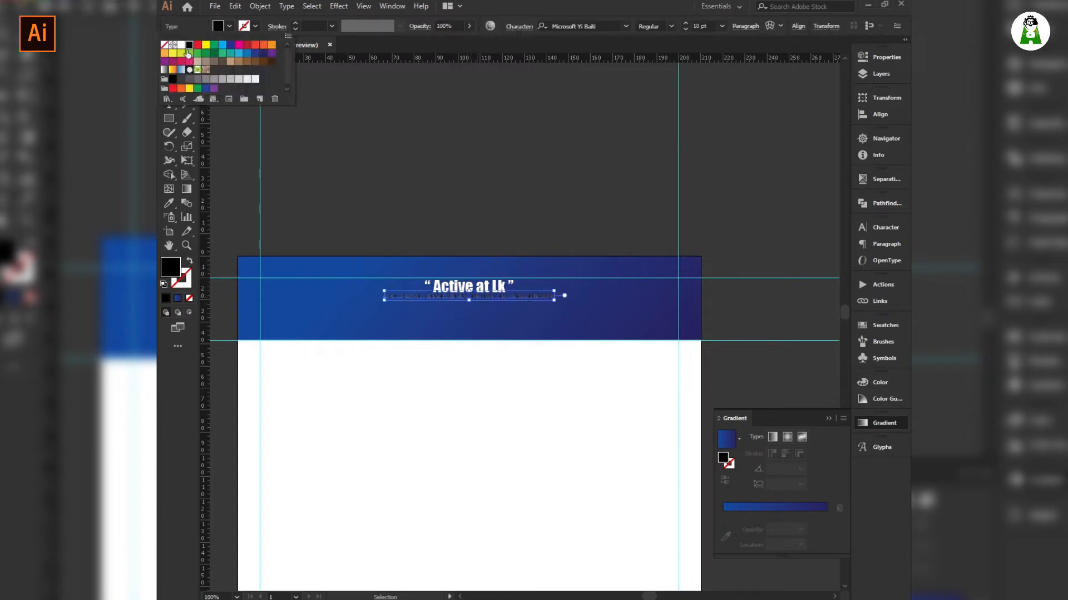
click(183, 45)
click(378, 118)
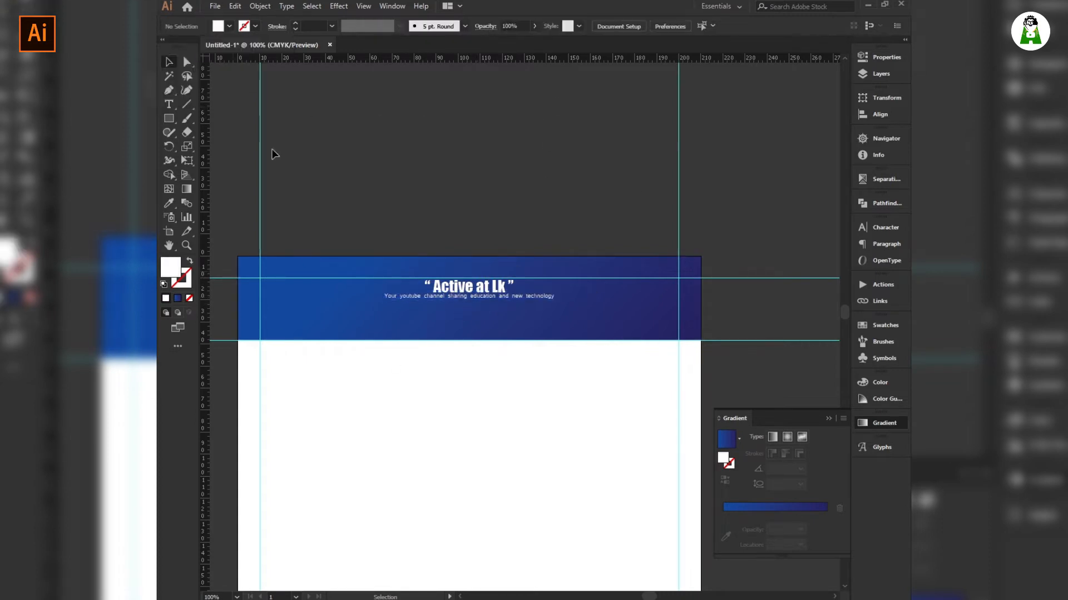
click(546, 303)
key(ctrl+x)
key(ctrl+f)
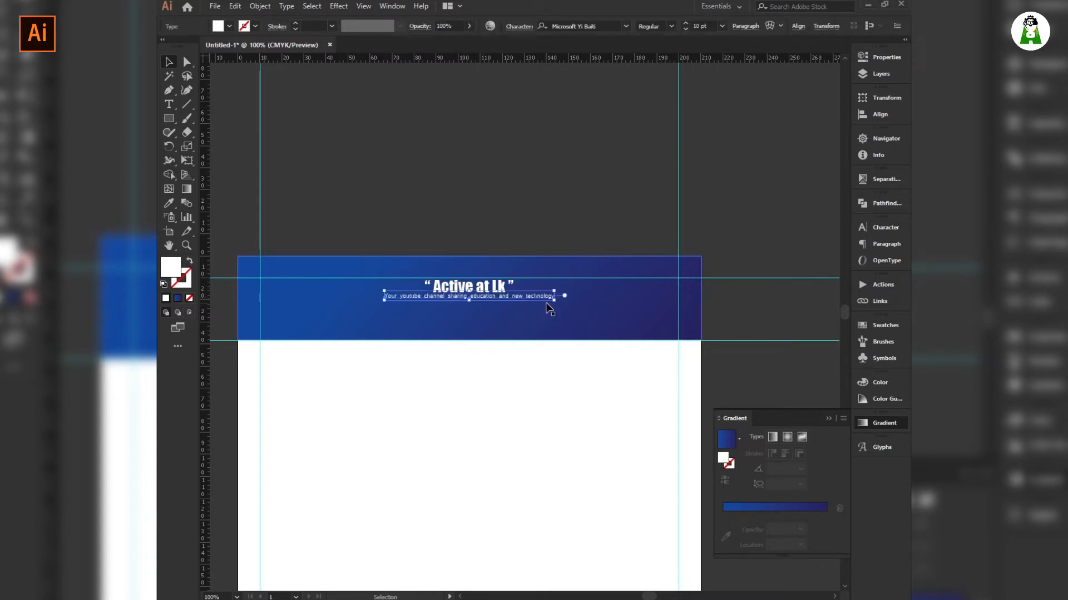
key(ctrl+shift+a)
Set the Keyboard Increment to 0.01 mm and nudge the tagline down one step.
key(ctrl+k)
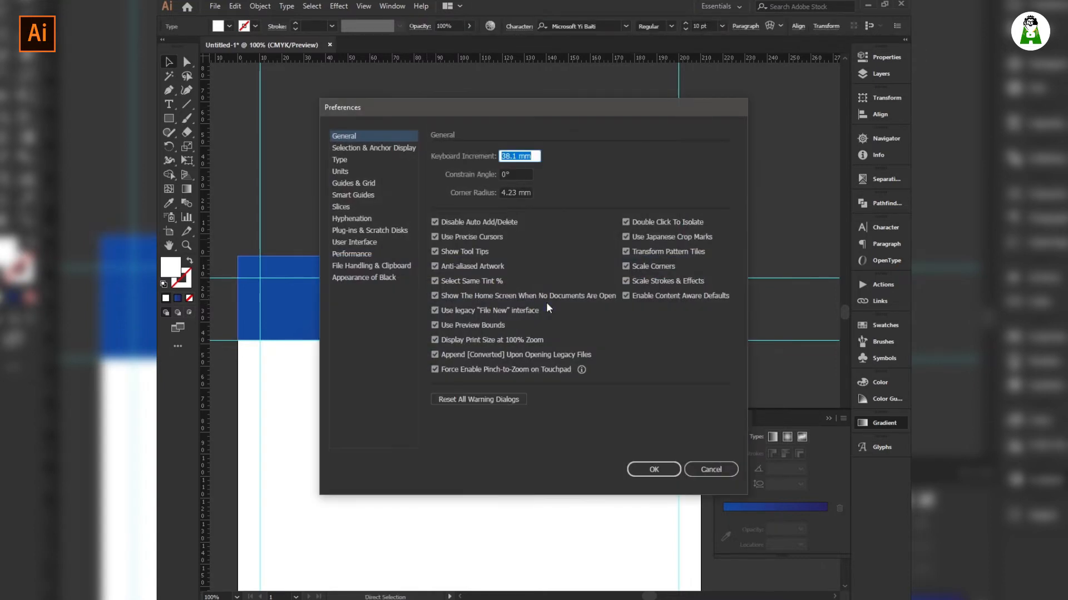
text(0.01)
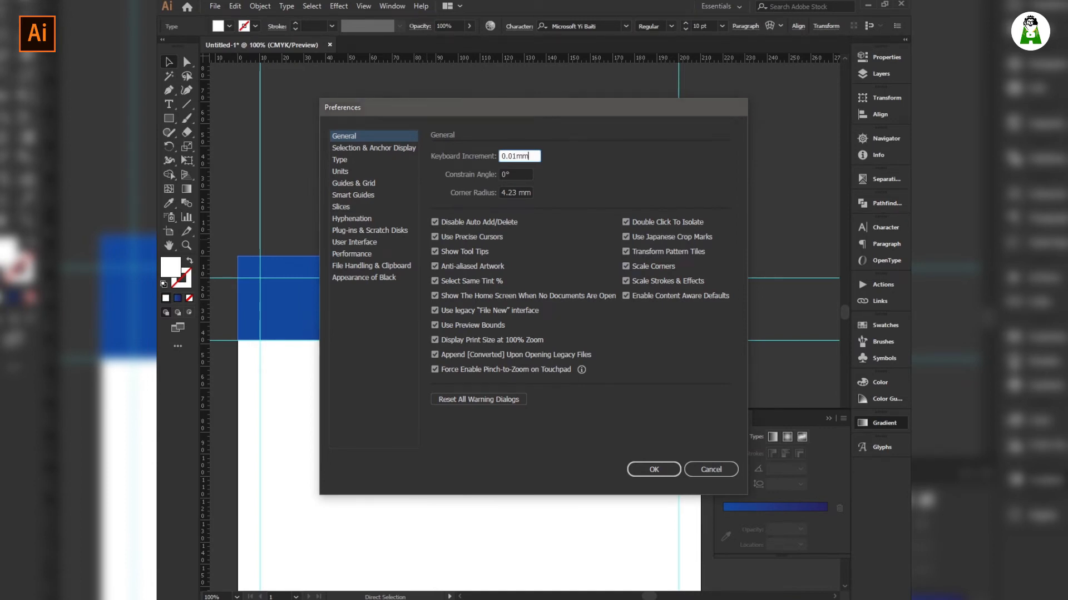
key(Return)
key(Down)
key(Down)
key(Down)
key(Down)
key(Down)
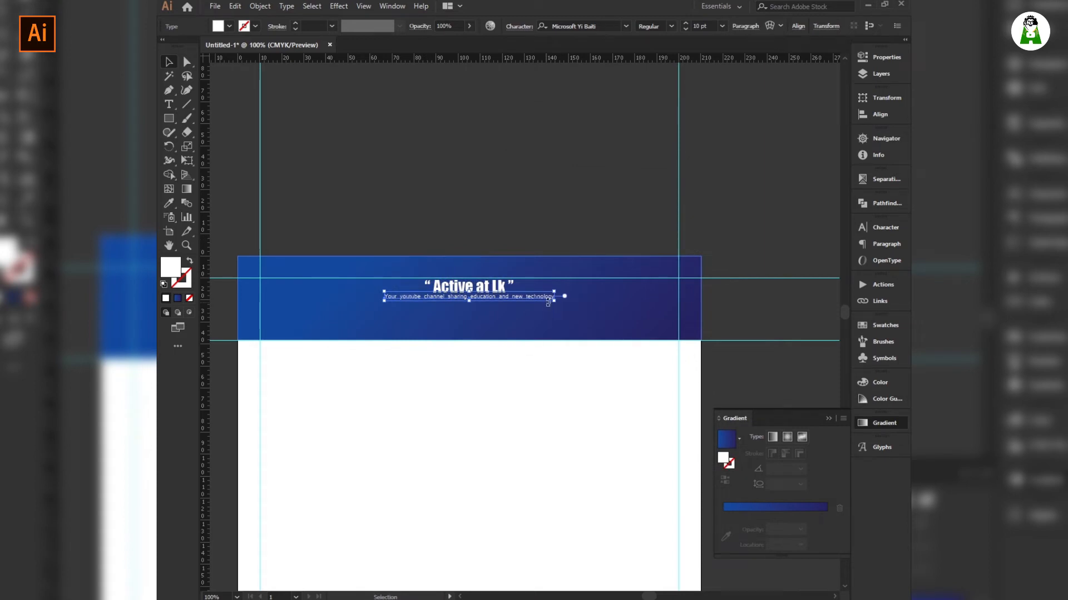
Deselect the tagline and bring the WordPad contact notes to the front.
click(552, 204)
scroll(486, 296, up, 2)
scroll(487, 300, up, 1)
scroll(486, 300, down, 2)
scroll(509, 195, down, 2)
key(alt+Tab)
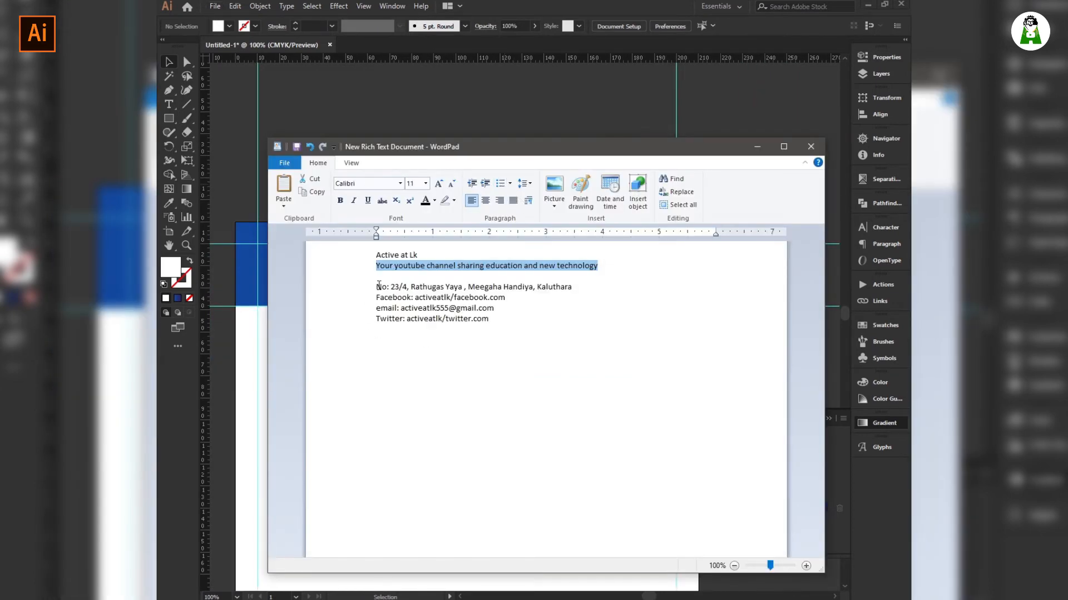
Copy the address line from WordPad and paste it as new text above the header.
drag(377, 287, 573, 287)
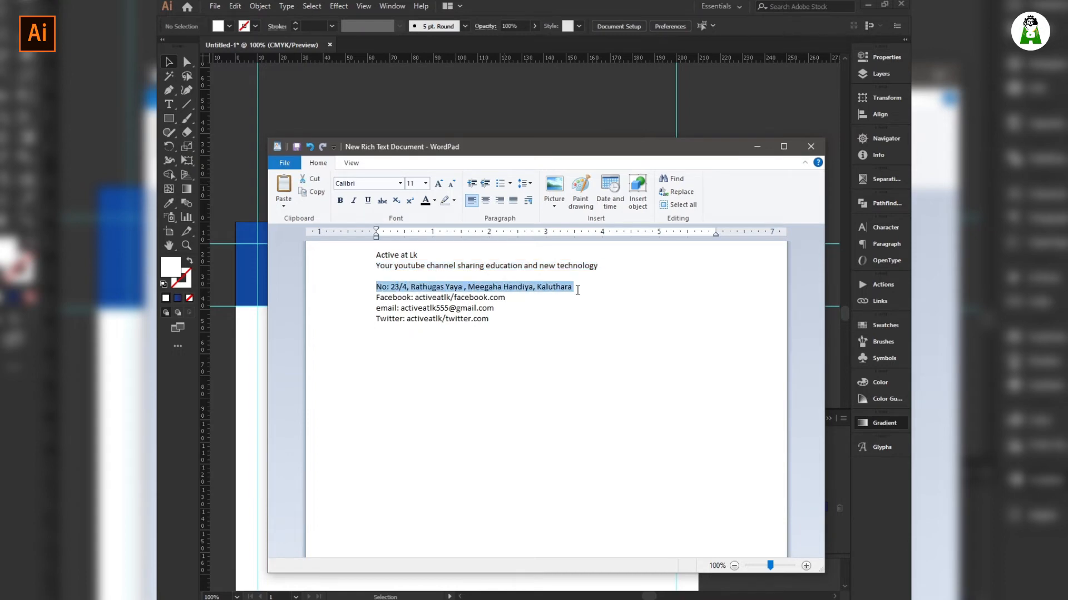
click(656, 127)
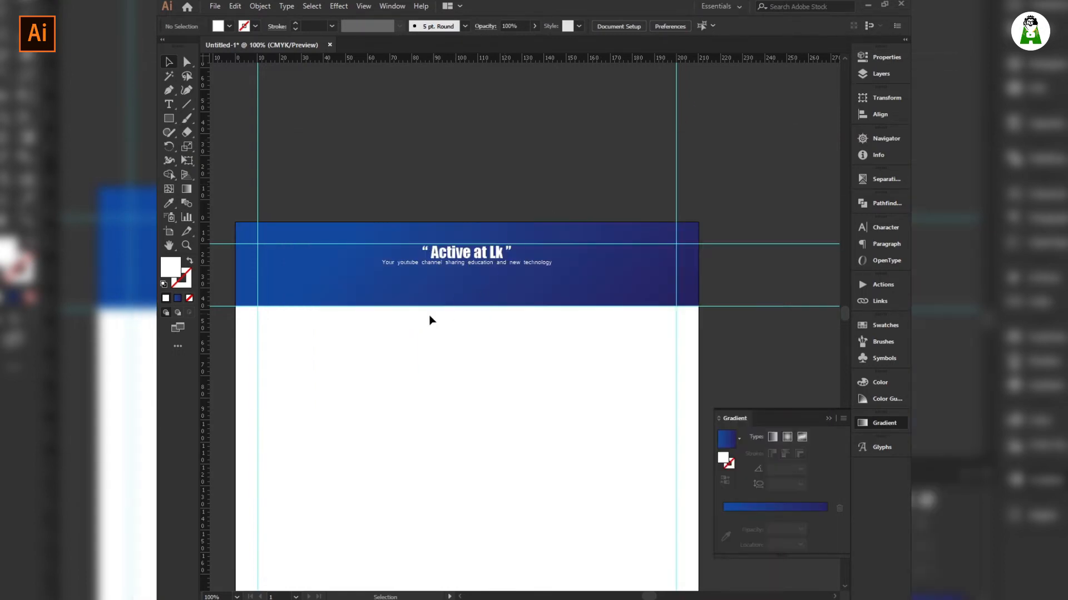
click(170, 104)
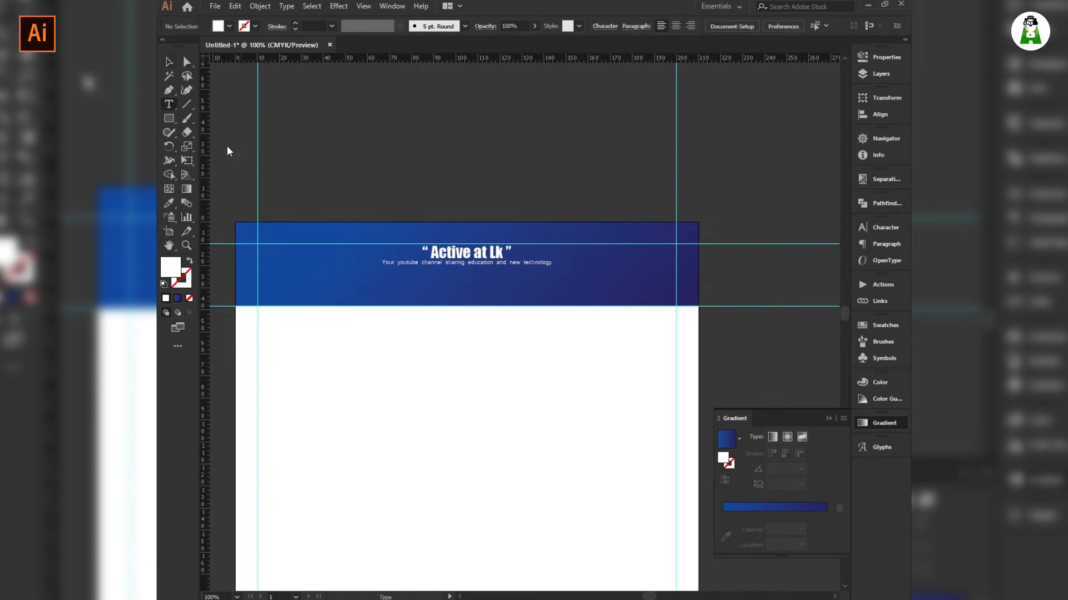
click(350, 165)
key(ctrl+v)
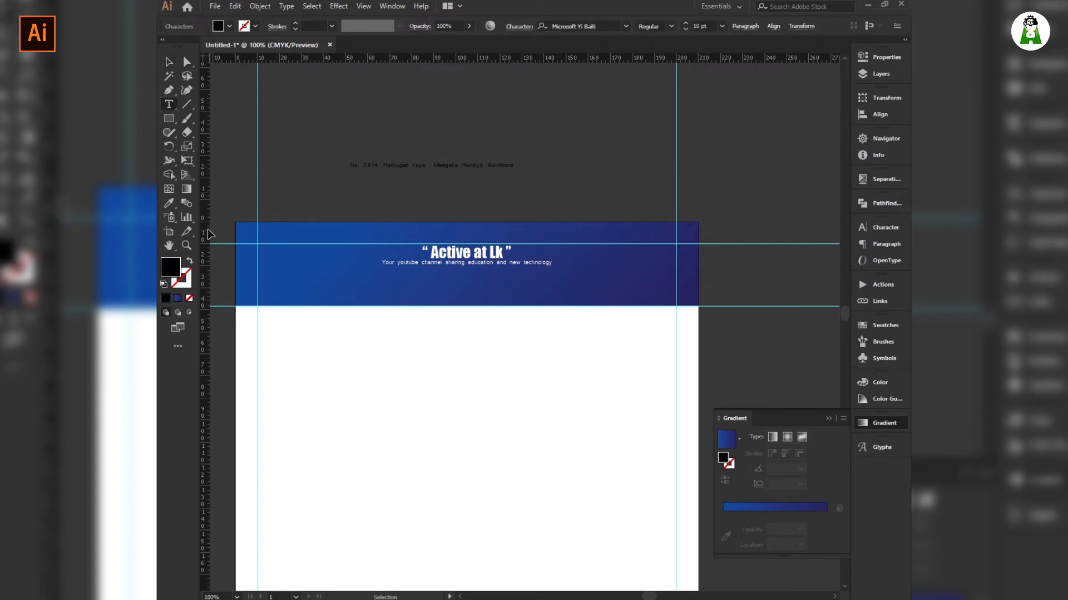
click(168, 63)
Use the Eyedropper to give the address the tagline's white fill.
click(404, 204)
click(403, 166)
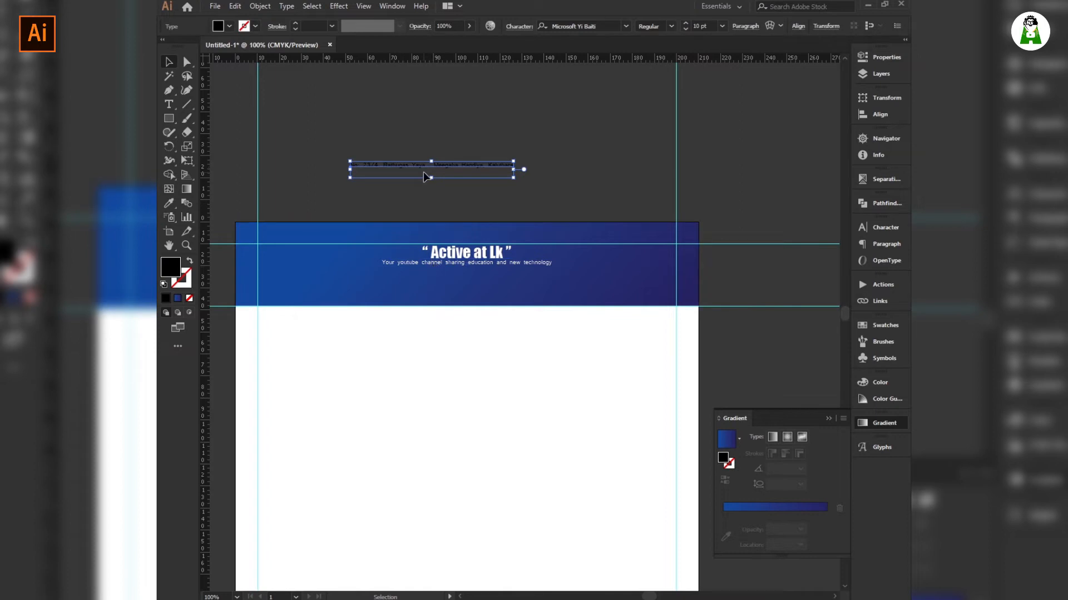
key(i)
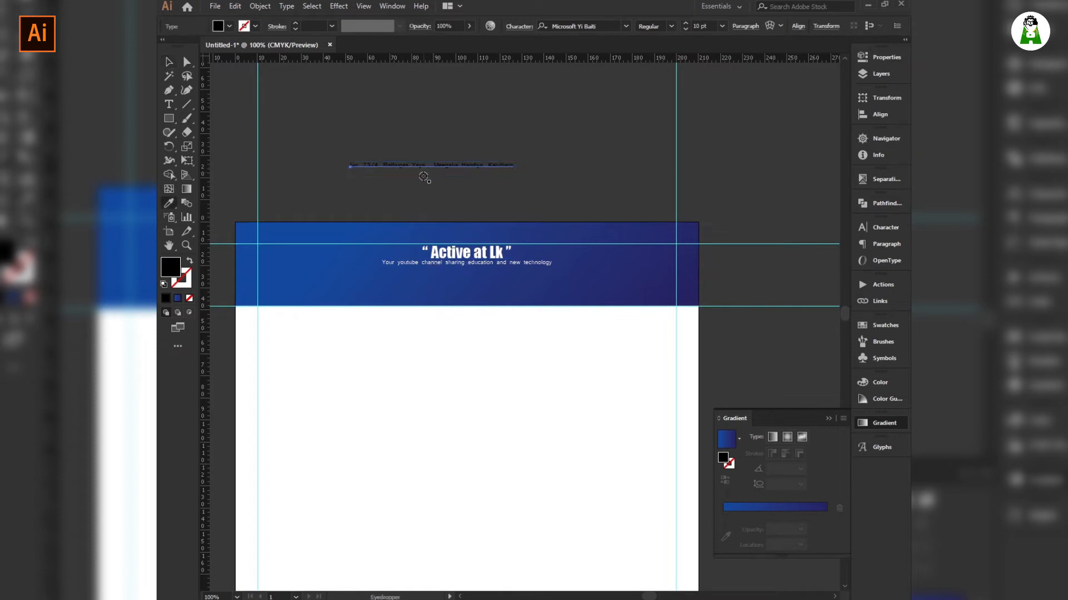
click(418, 264)
click(418, 264)
click(169, 62)
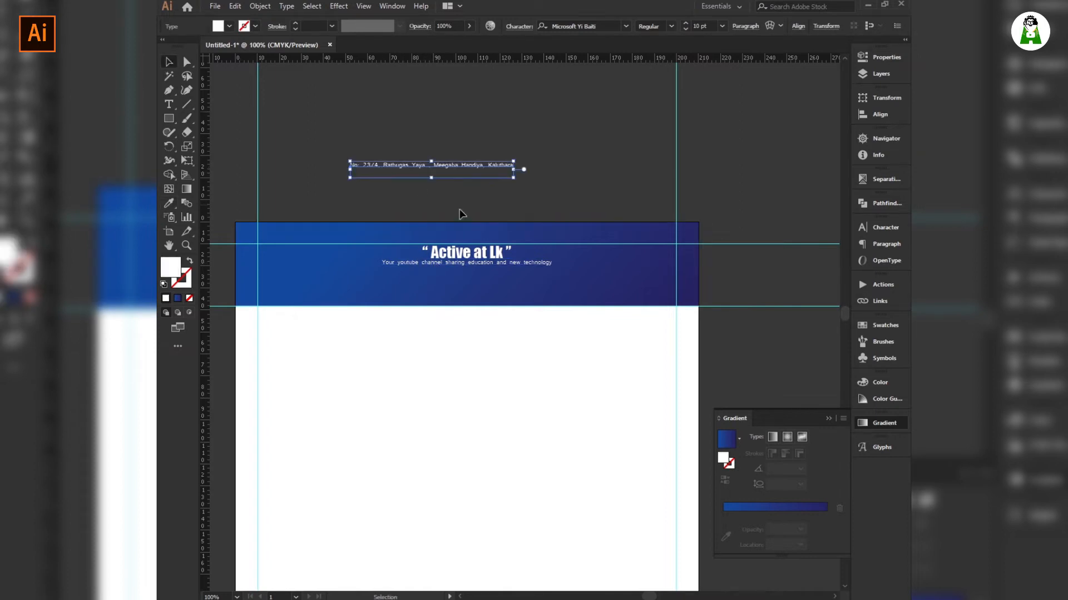
Set the address line's font to Microsoft Sans Serif.
click(470, 181)
click(465, 167)
click(625, 25)
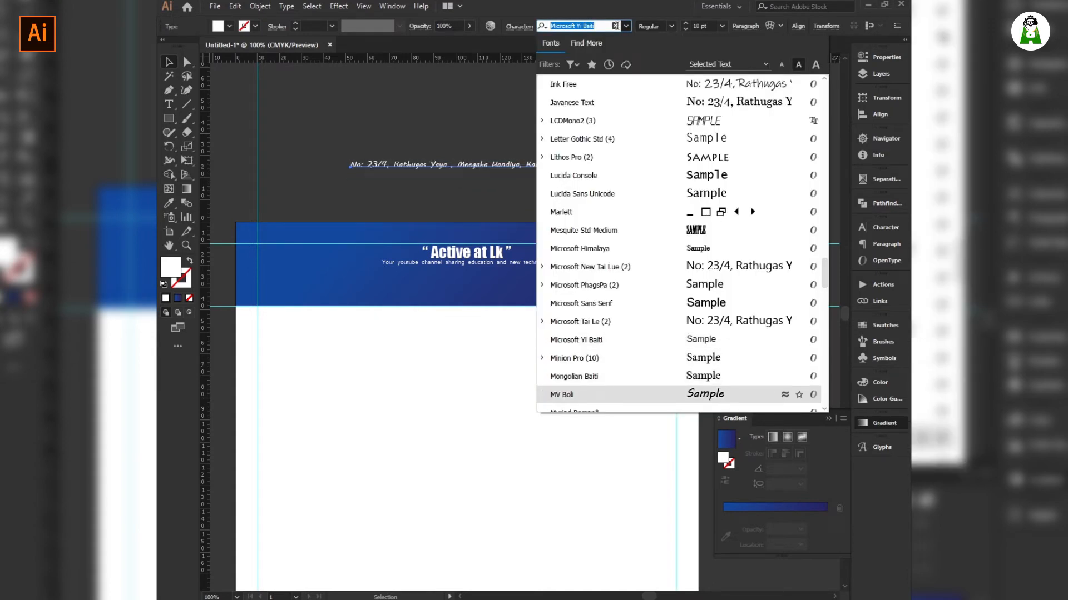
key(Up)
key(Up)
key(Up)
key(Up)
key(Up)
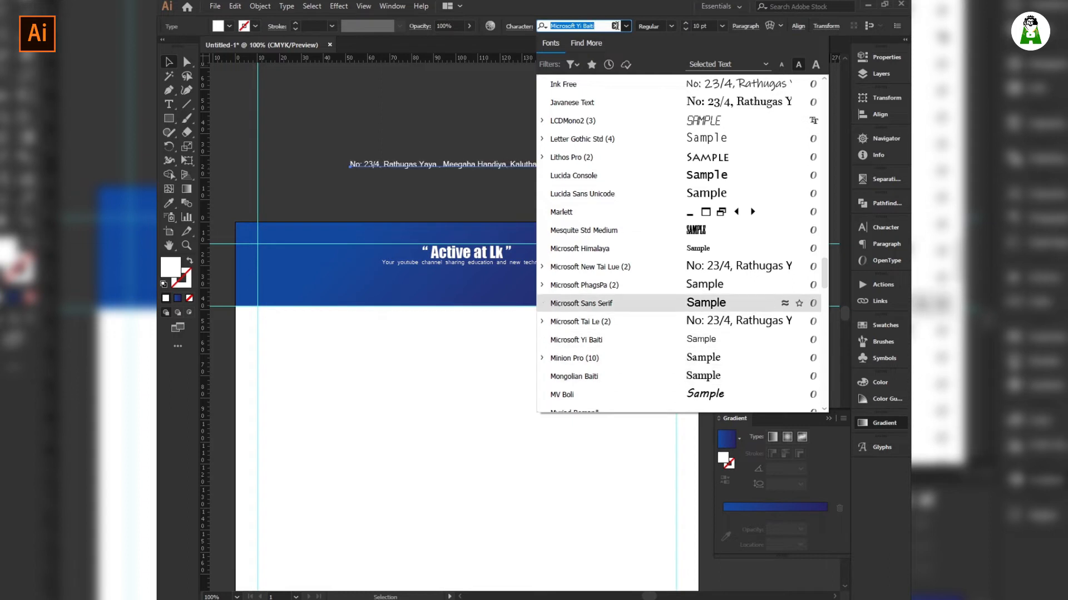
key(Return)
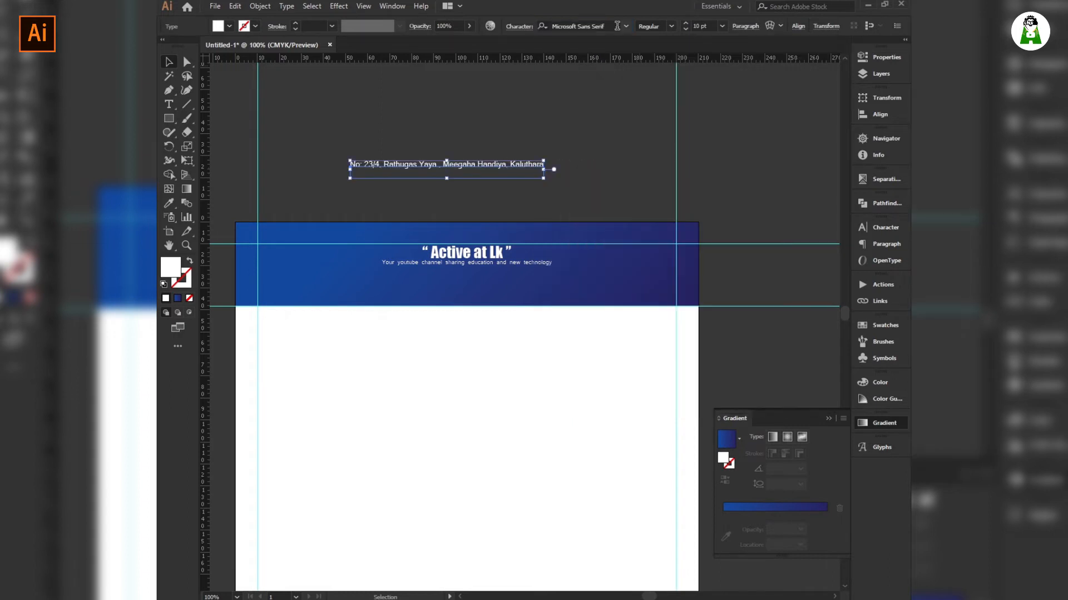
click(571, 161)
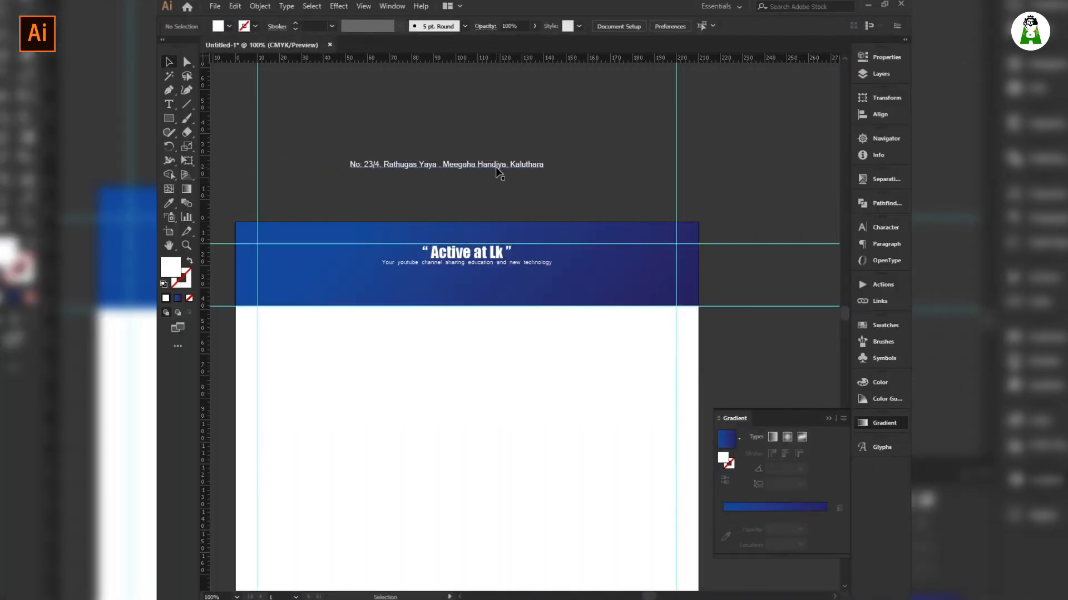
Move the address into the blue header under the tagline and centre it horizontally.
drag(496, 167, 506, 269)
key(Down)
key(Down)
key(Down)
key(Down)
key(Down)
key(Down)
key(Down)
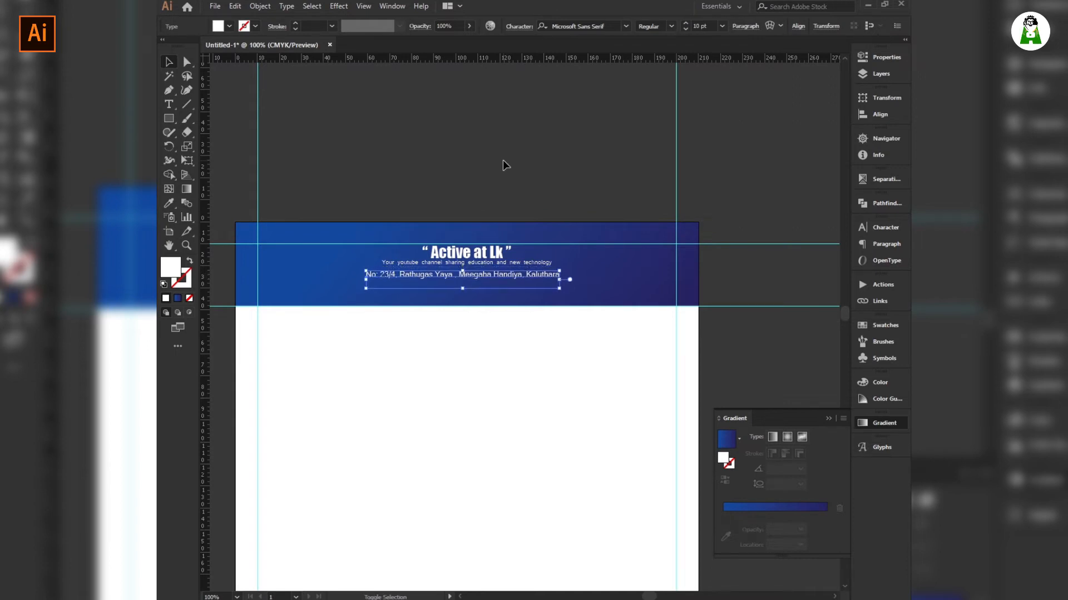
click(798, 26)
click(700, 59)
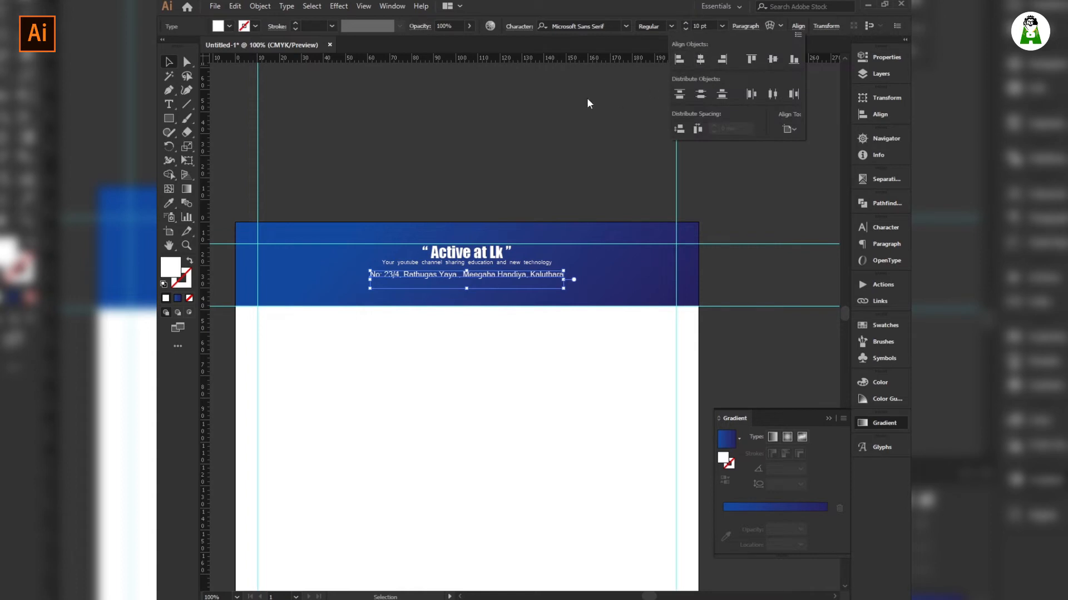
click(460, 82)
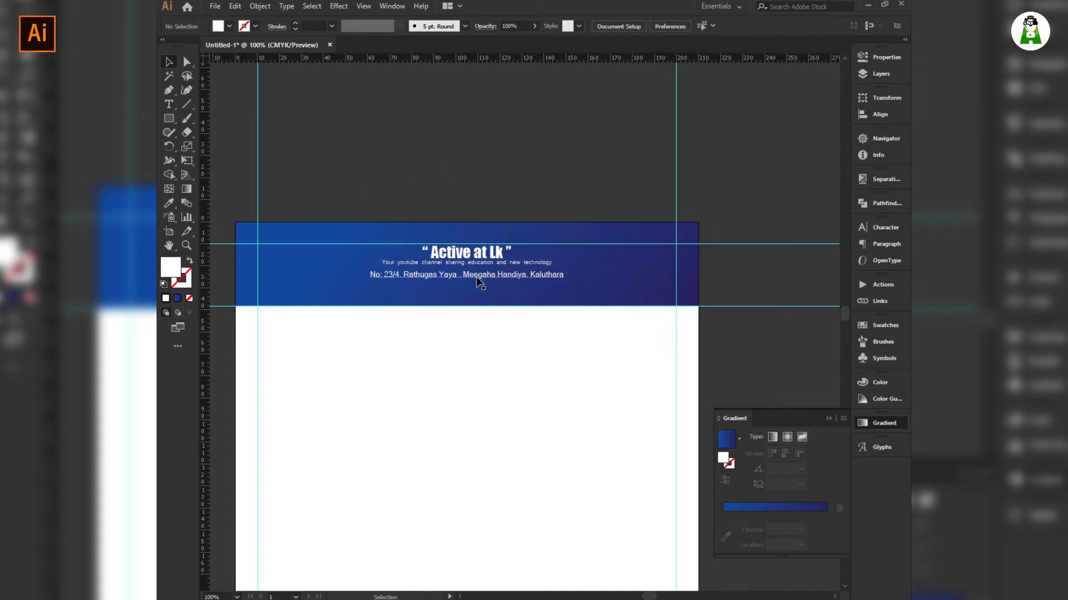
right_click(471, 79)
click(376, 109)
key(alt+Tab)
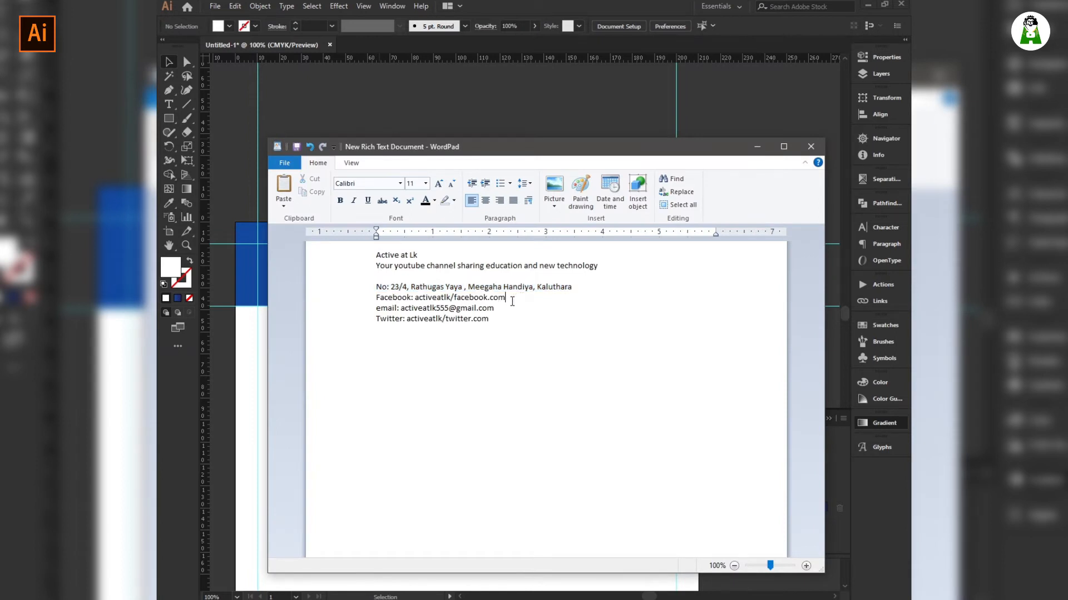
key(alt+Tab)
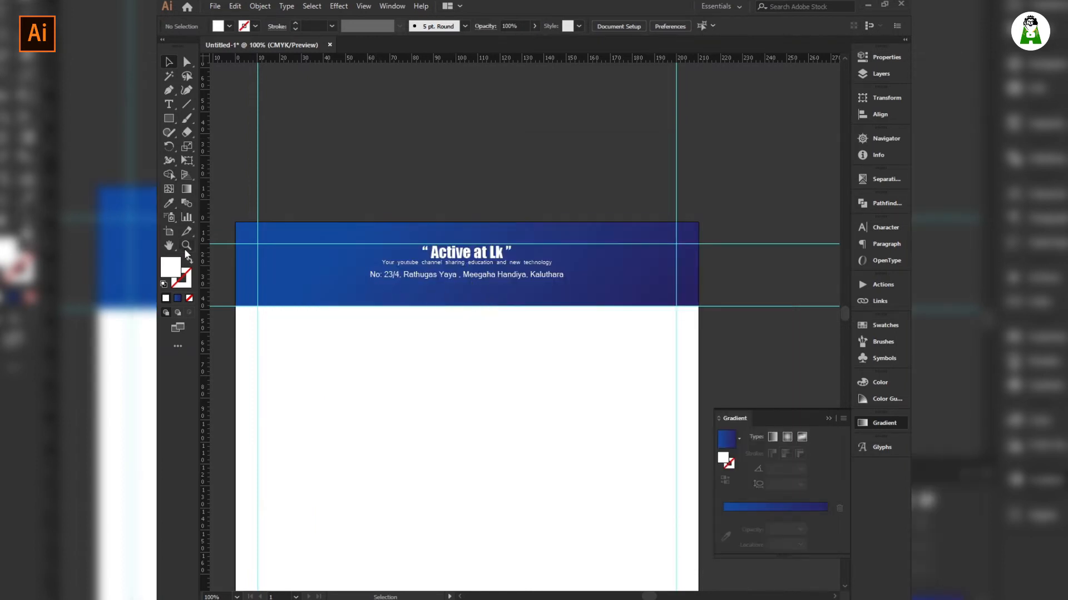
click(168, 107)
click(357, 144)
text(Te)
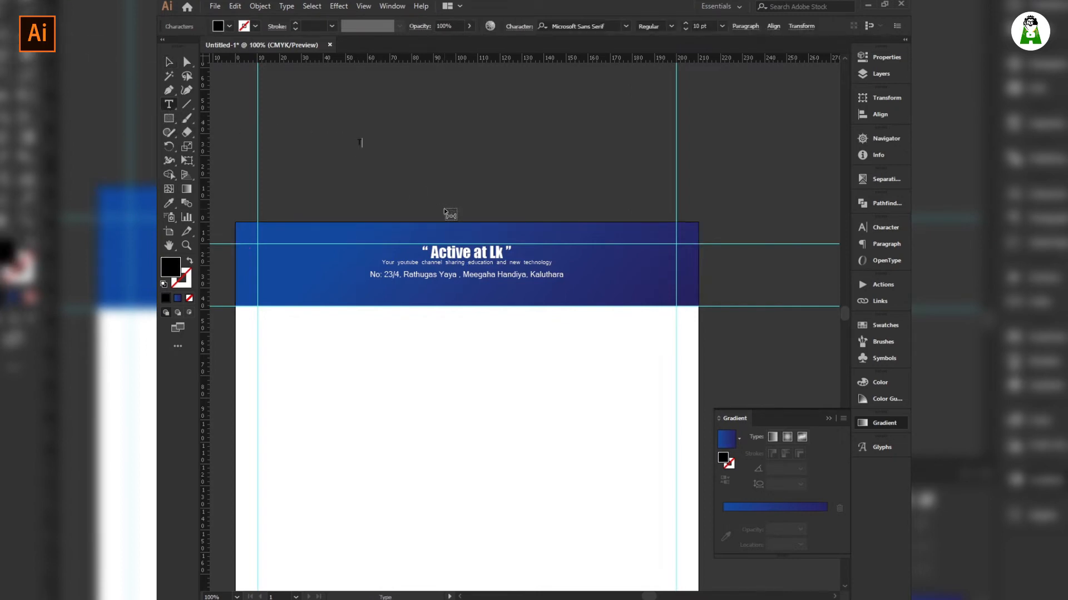
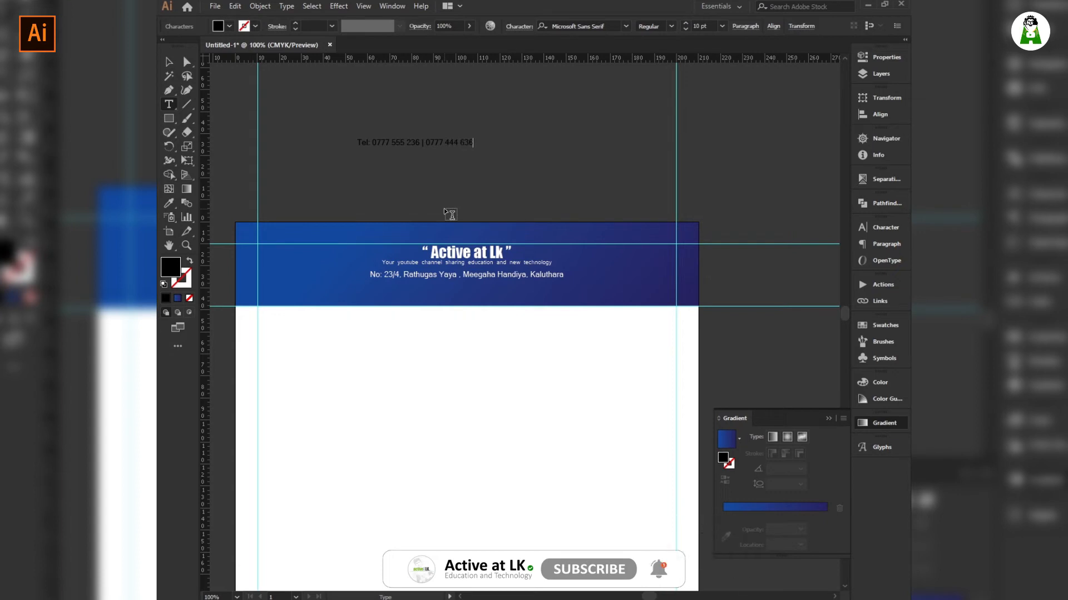
key(Escape)
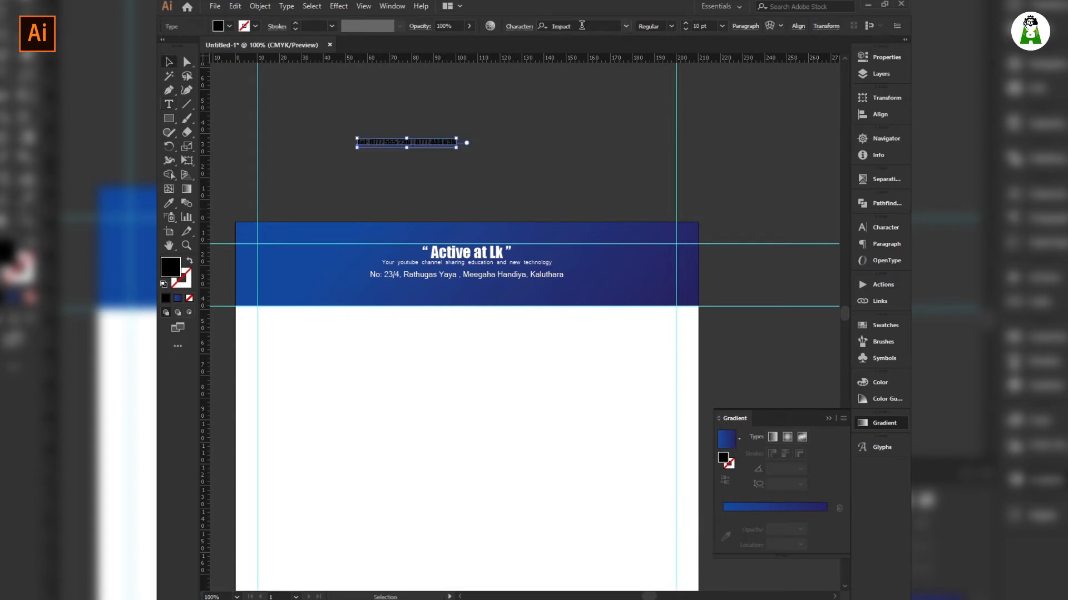
Make the phone line white and set its size to 12 pt.
click(228, 26)
click(180, 45)
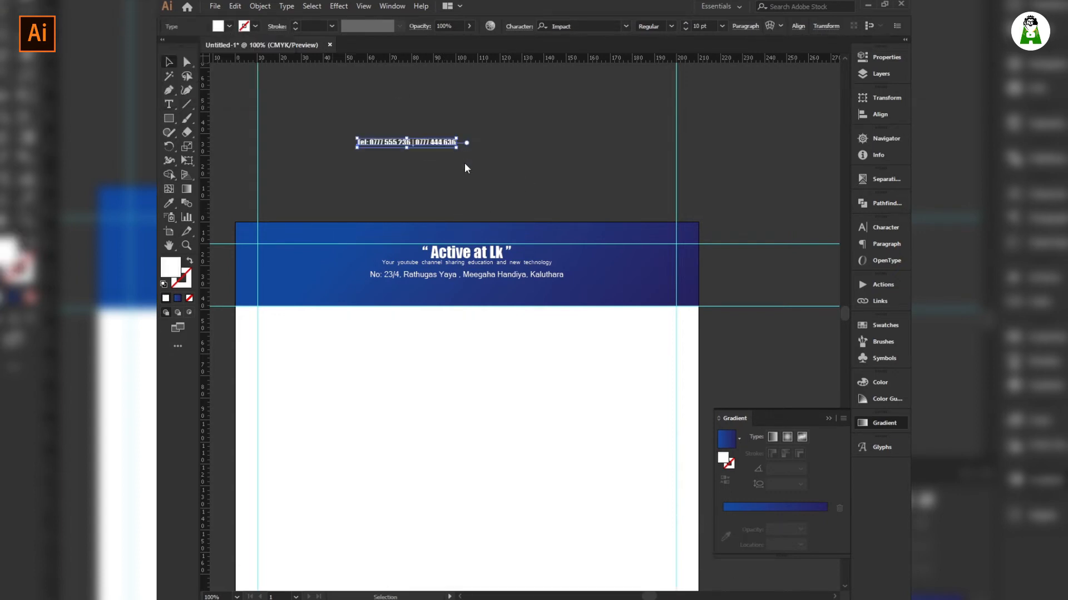
click(432, 158)
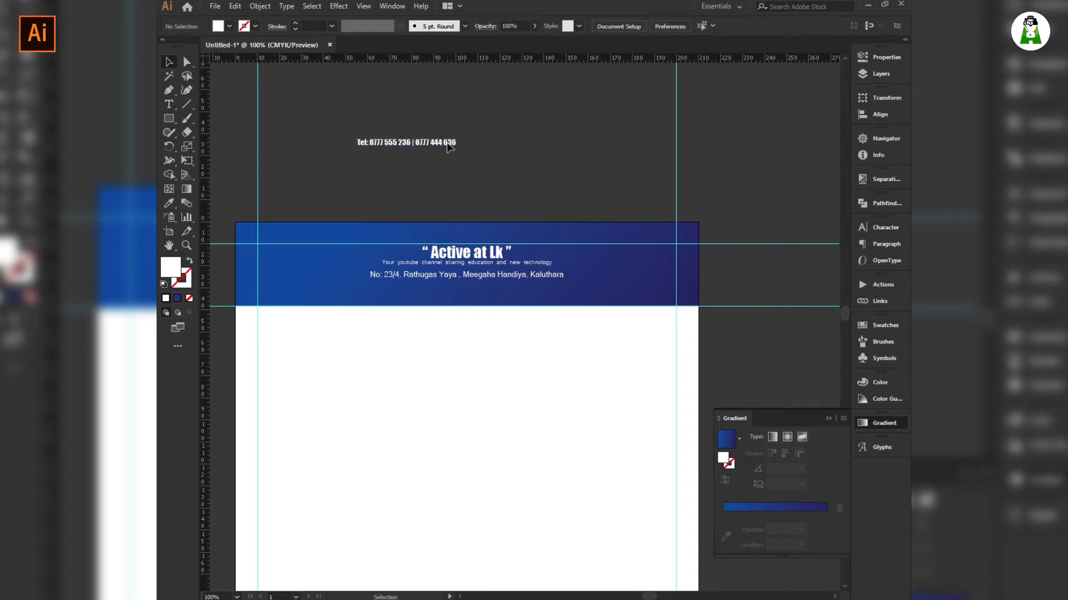
click(457, 146)
drag(457, 145, 467, 147)
text(12)
key(Return)
Move the phone line under the address, centre it horizontally, and nudge the address down slightly.
click(599, 159)
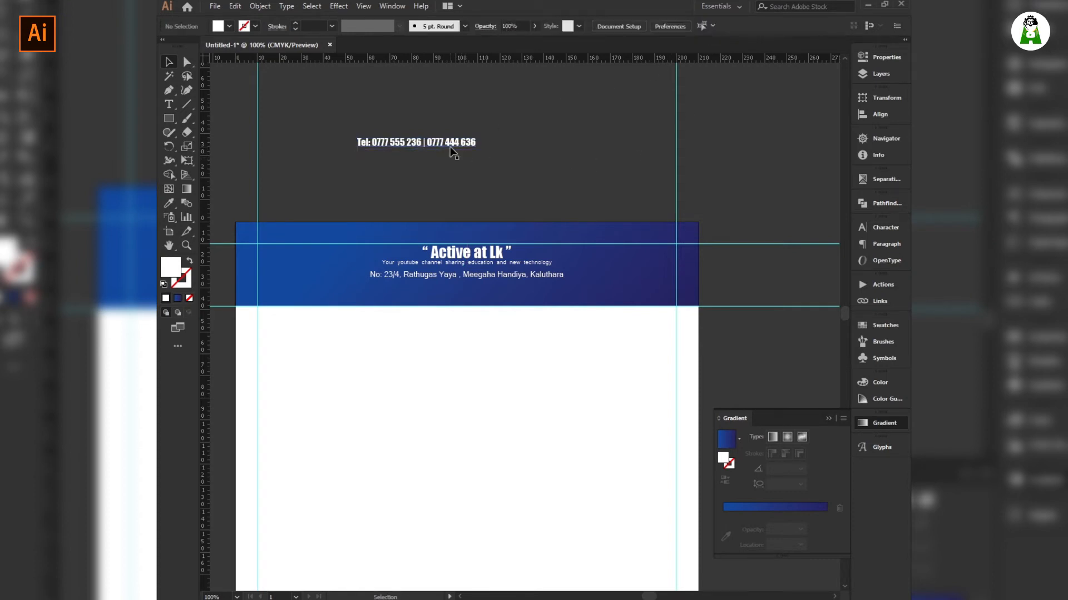
drag(450, 147, 496, 291)
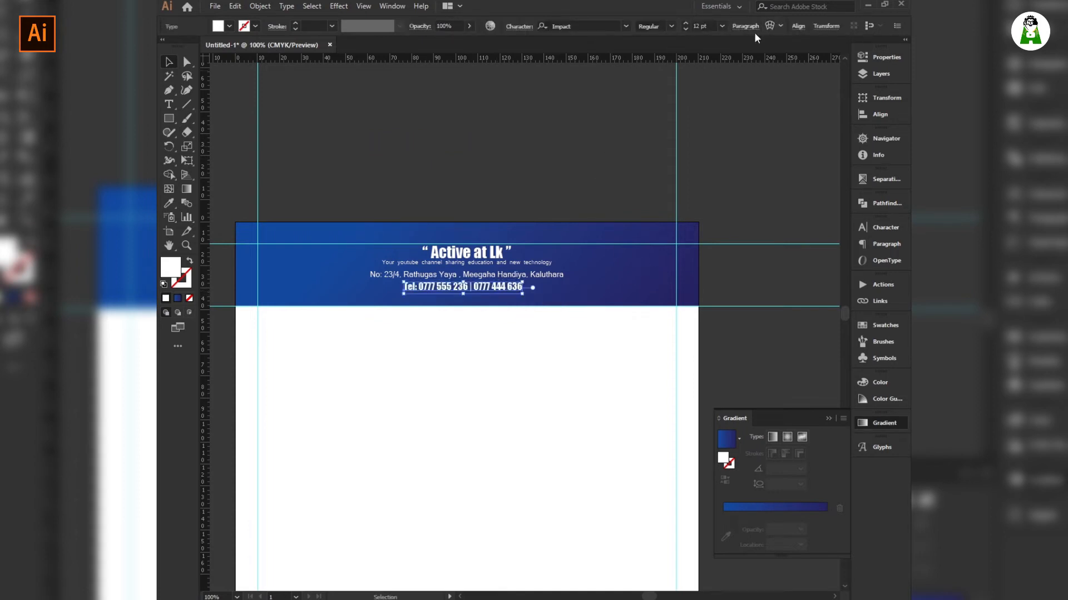
click(798, 26)
click(702, 59)
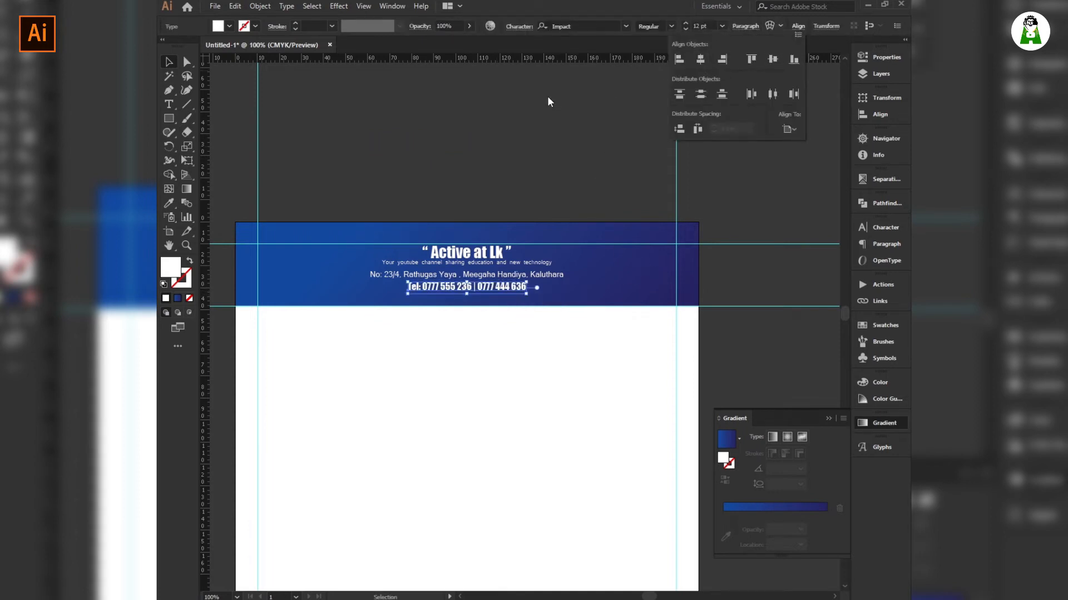
click(547, 96)
click(583, 105)
click(506, 280)
key(Down)
key(Down)
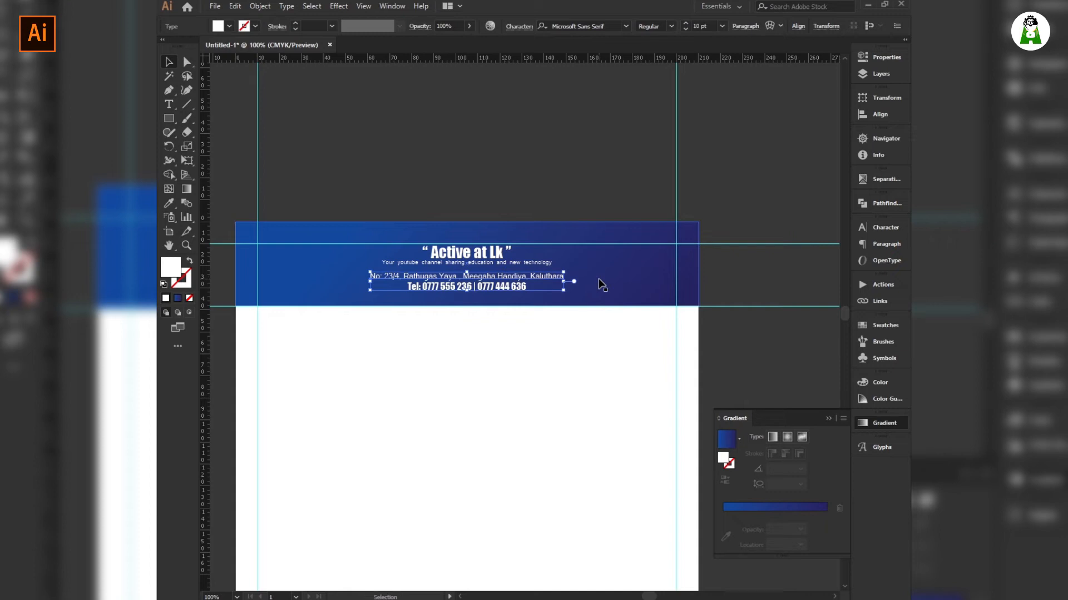
click(575, 165)
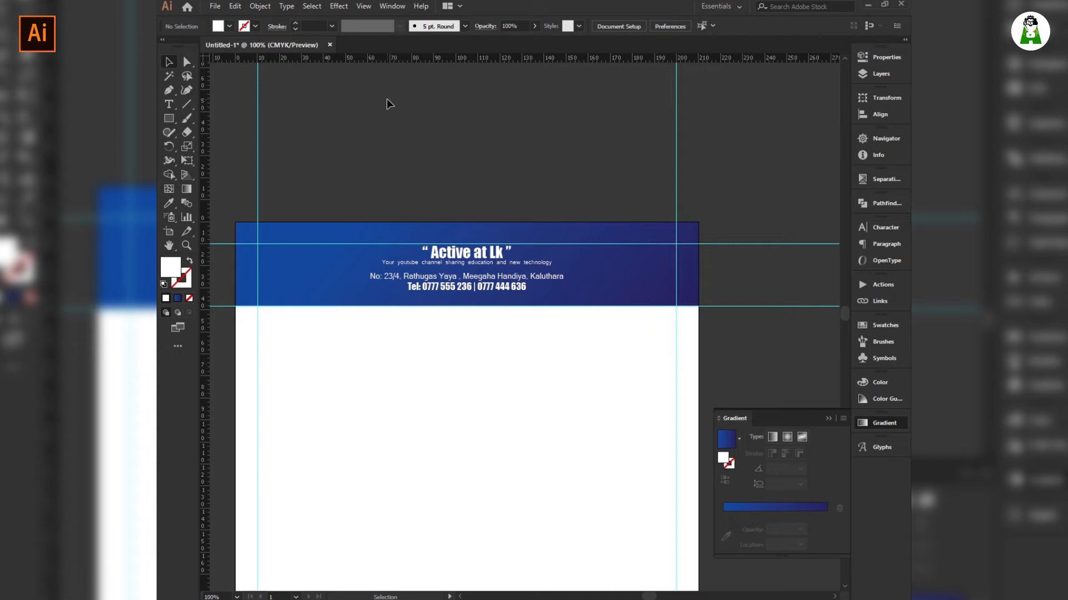
In WordPad, join the Facebook, e-mail and Twitter lines into one line separated by '|' and copy it.
key(alt+Tab)
key(Down)
key(Home)
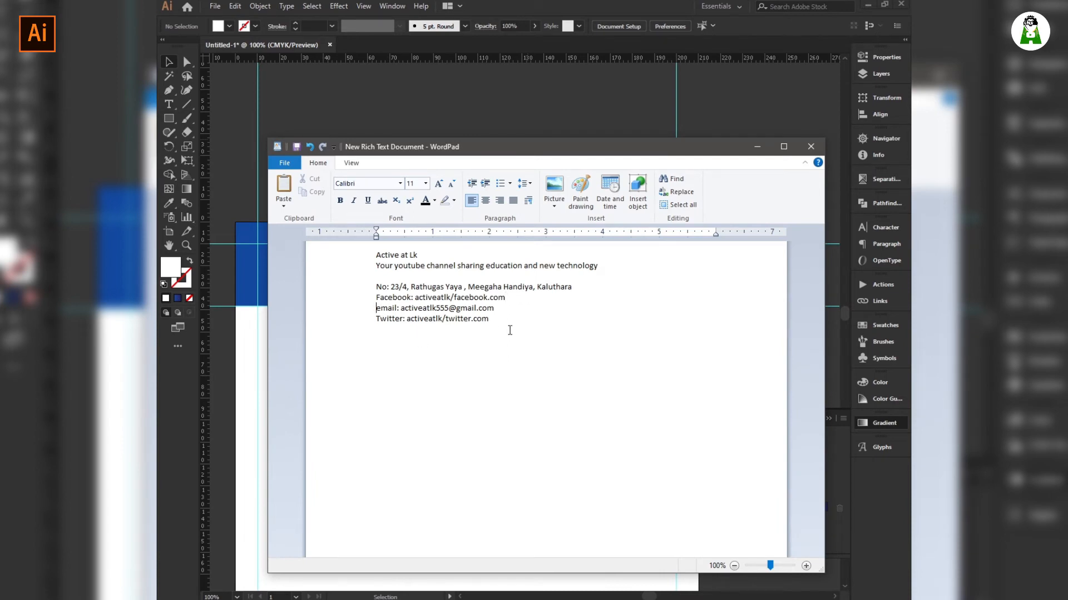
key(BackSpace)
text(|)
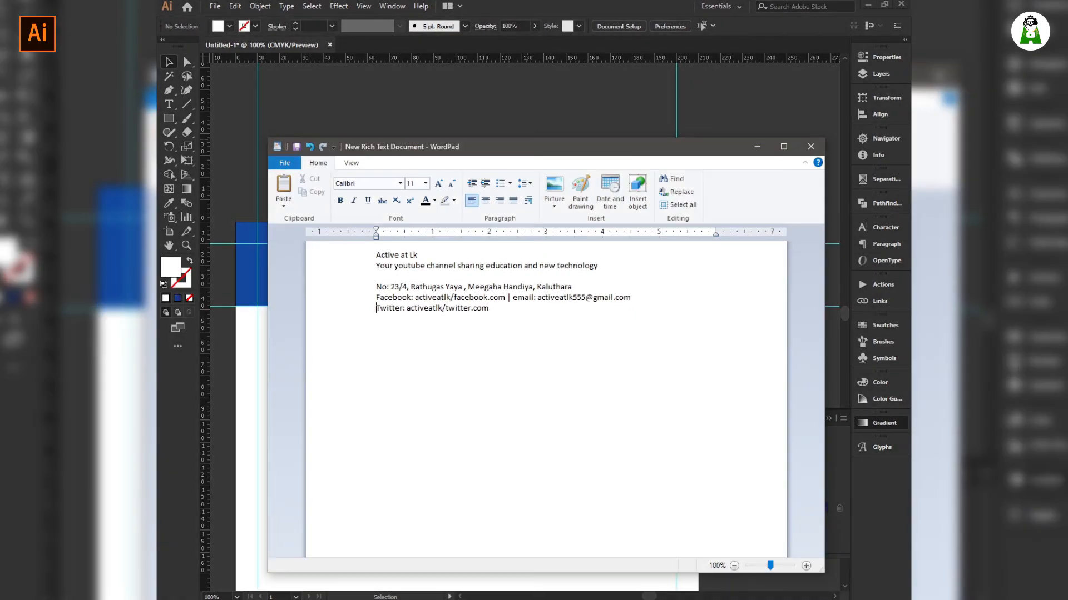
key(Home)
key(BackSpace)
text(|)
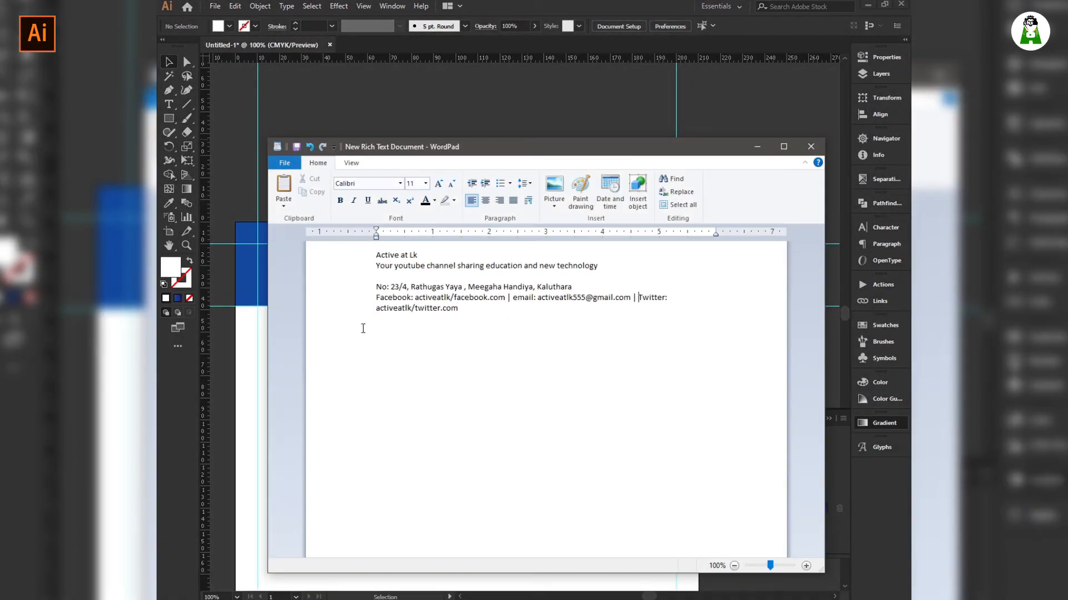
triple_click(372, 301)
key(ctrl+c)
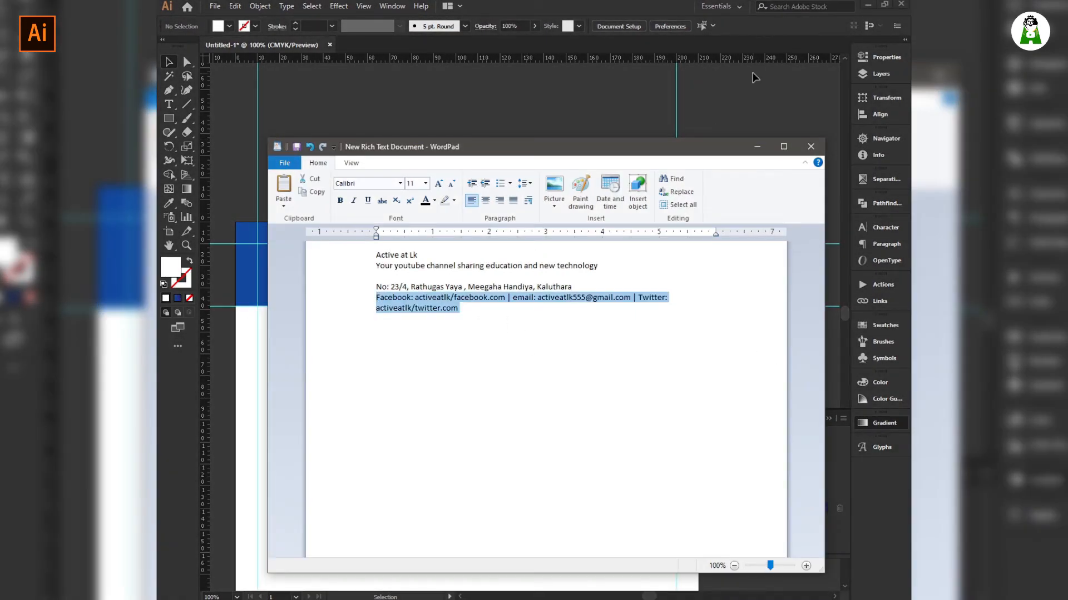
Paste the social-media contact line as new text above the header in Illustrator.
click(754, 78)
click(169, 104)
click(322, 143)
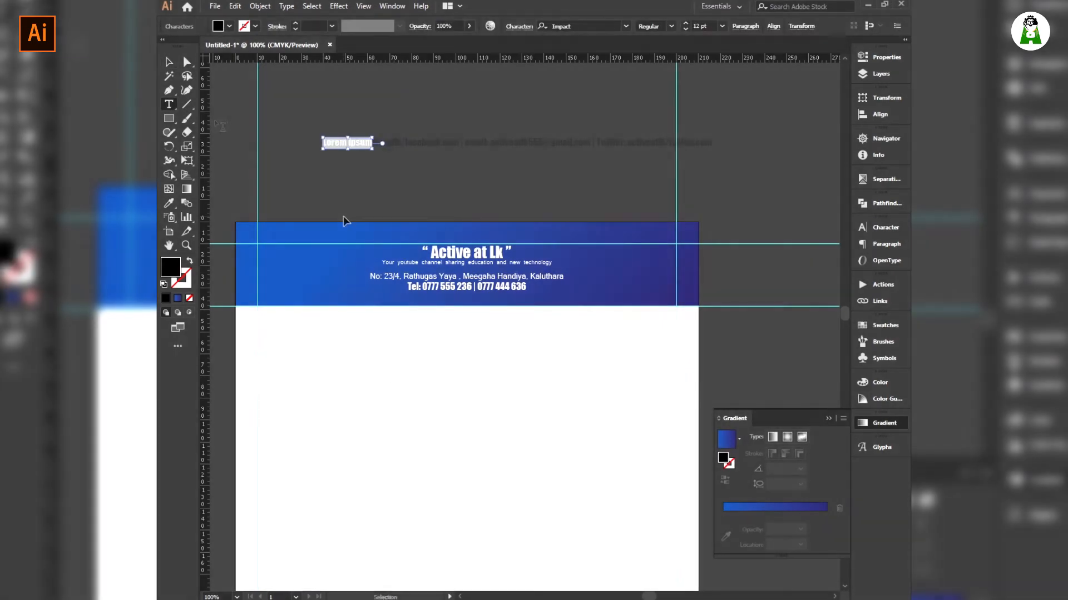
key(ctrl+v)
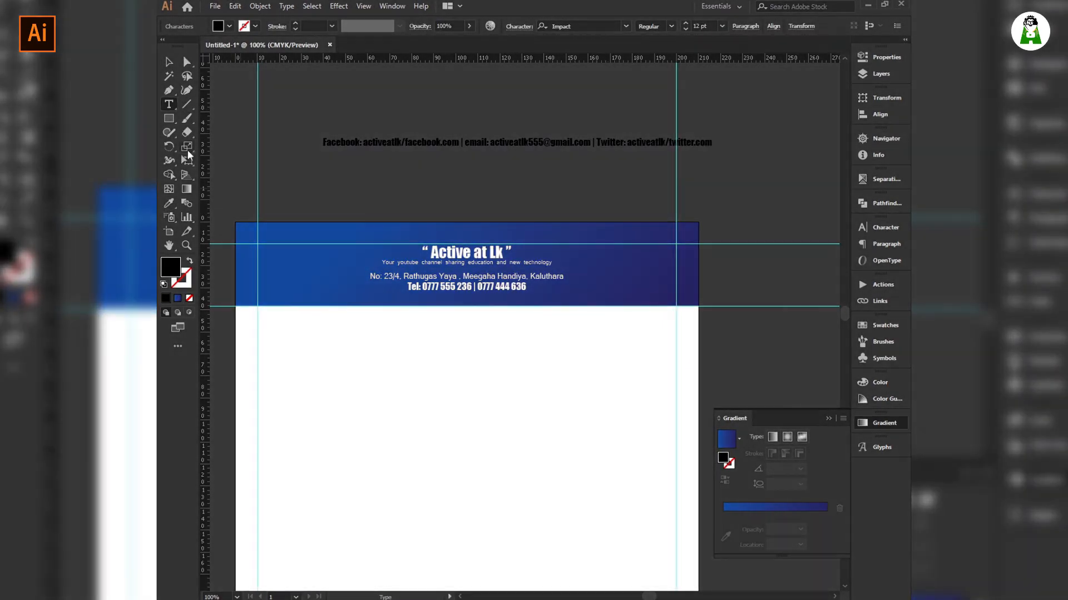
Apply the tagline's white text style to the contact line with the Eyedropper.
click(169, 203)
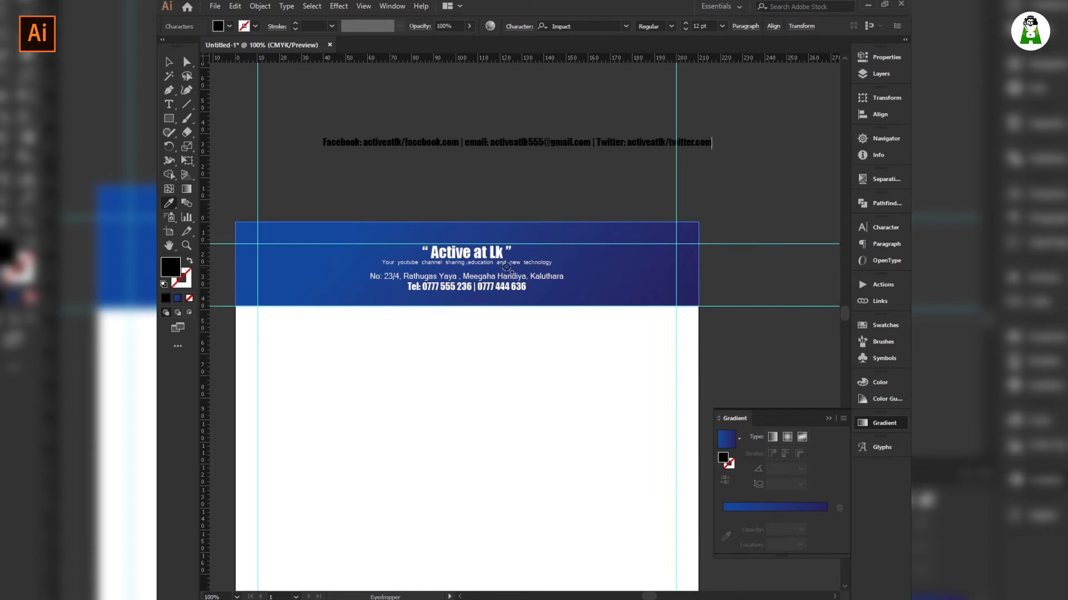
click(504, 265)
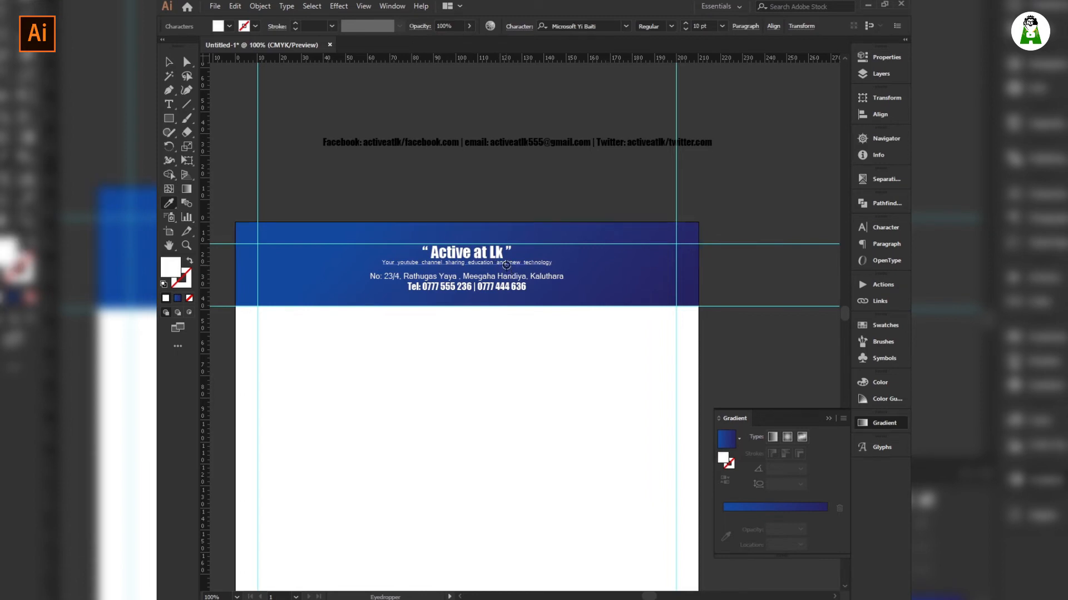
click(165, 63)
click(347, 142)
key(i)
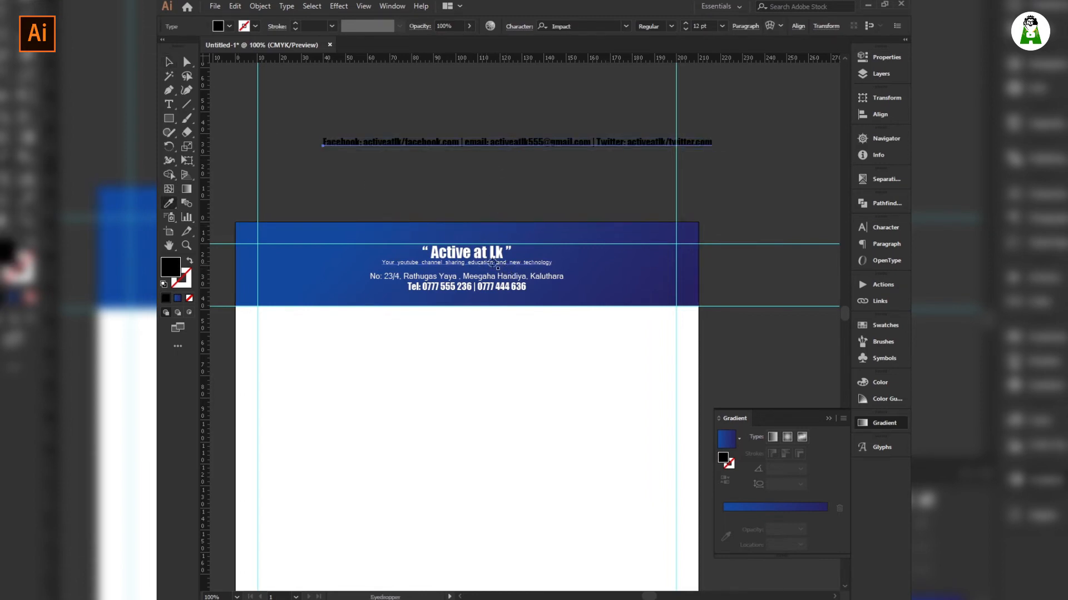
click(493, 264)
click(169, 62)
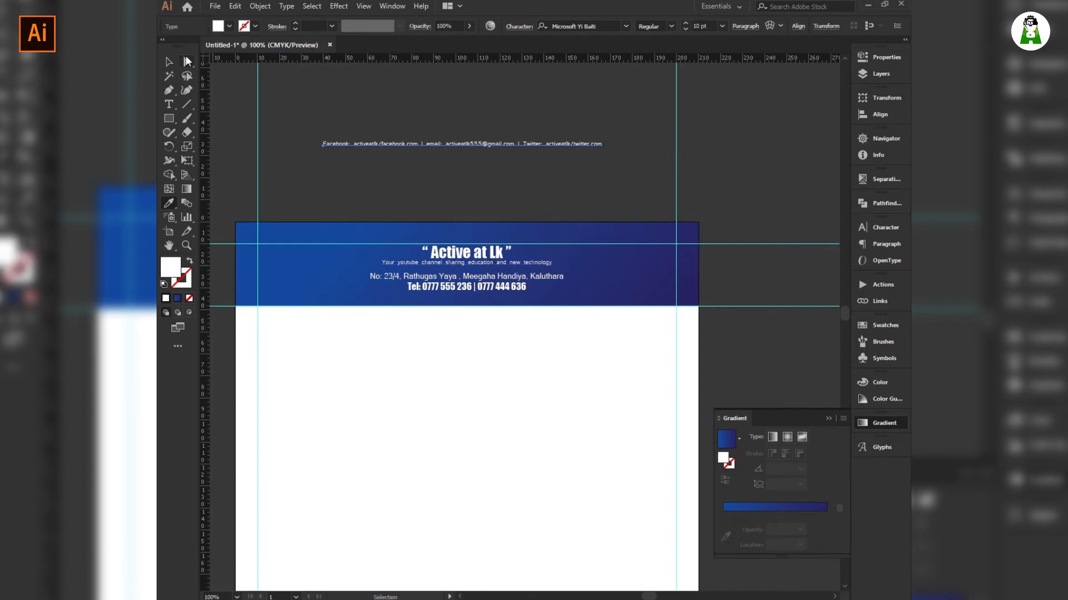
click(422, 195)
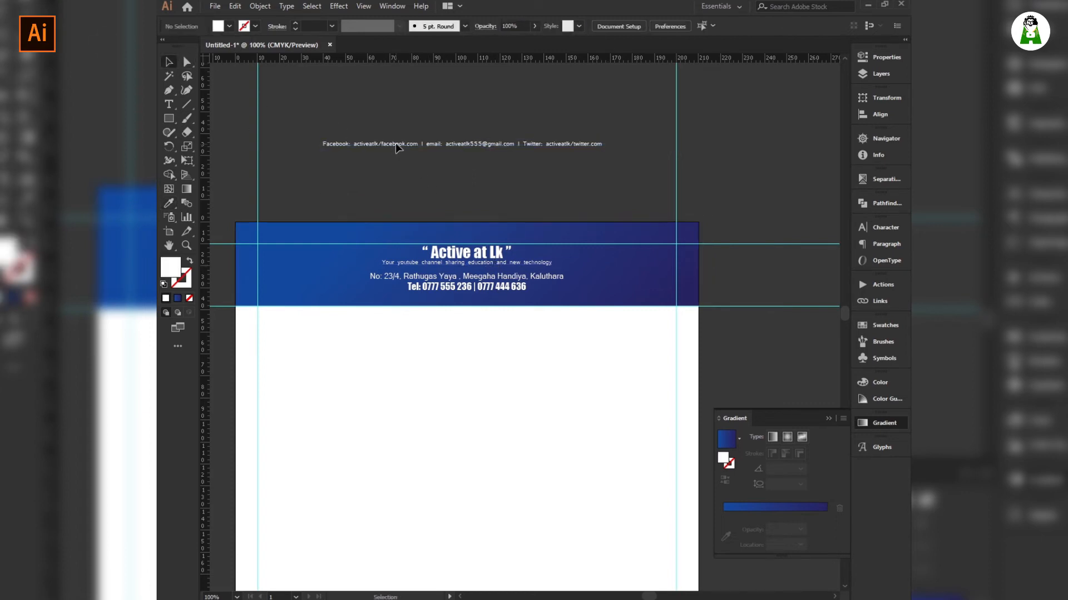
Move the contact line into the header below the phone numbers, nudging the Tel line down.
drag(408, 146, 395, 300)
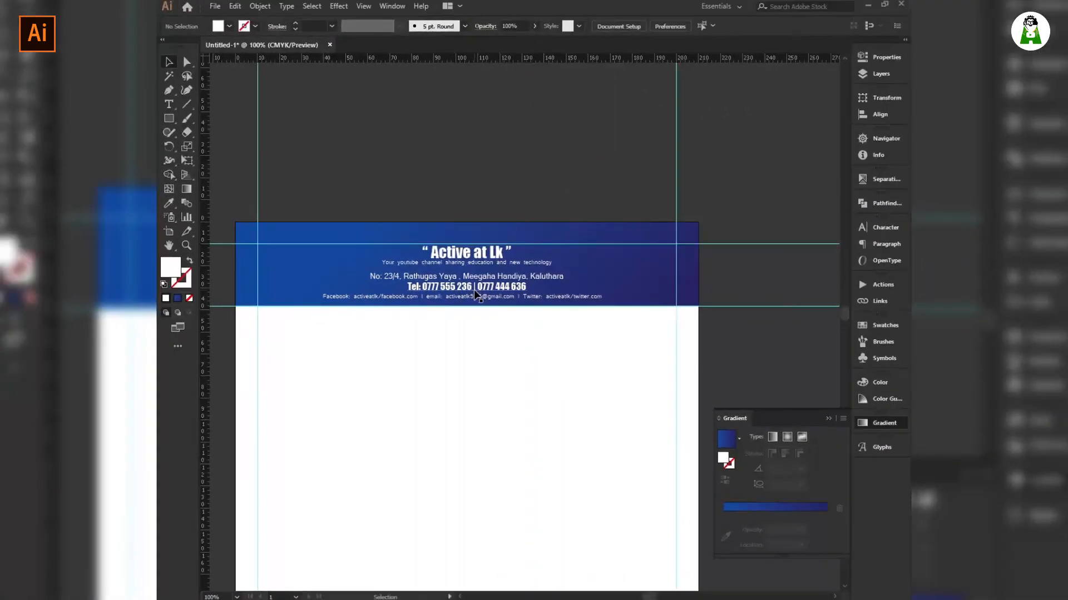
click(473, 288)
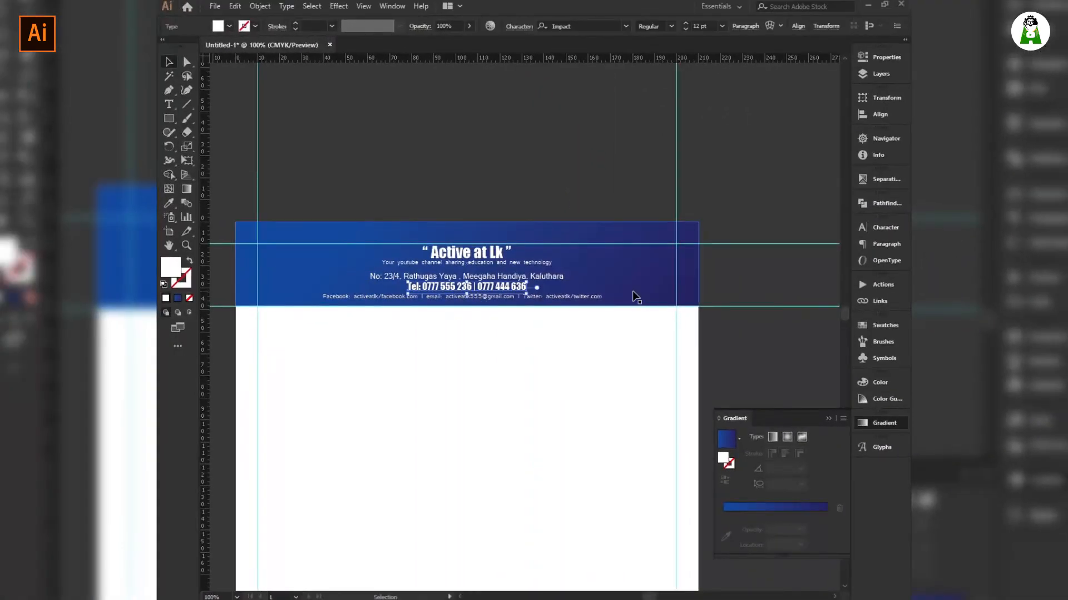
key(Down)
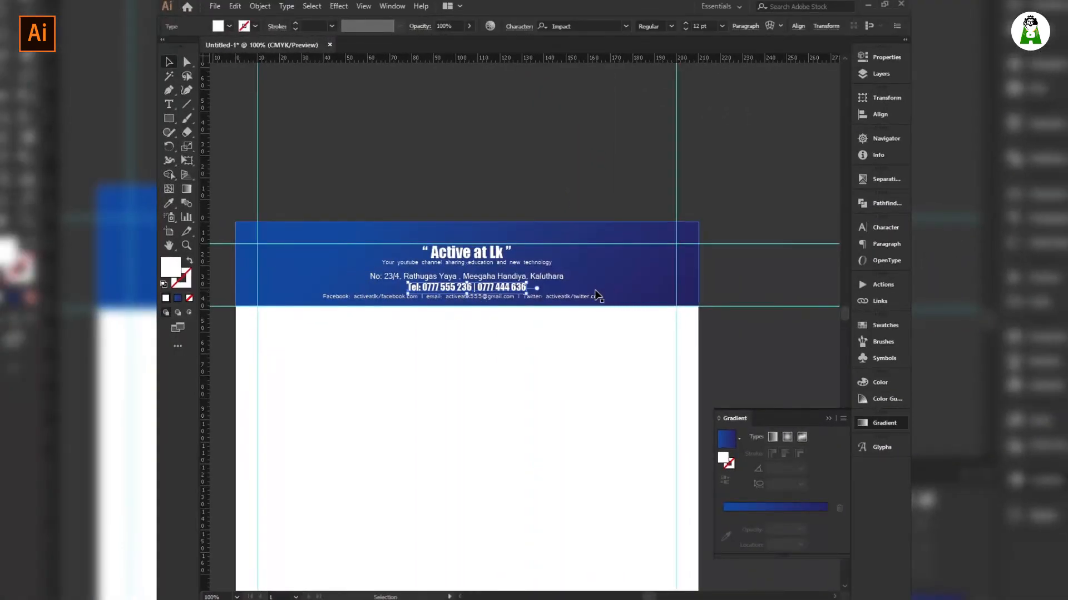
click(544, 278)
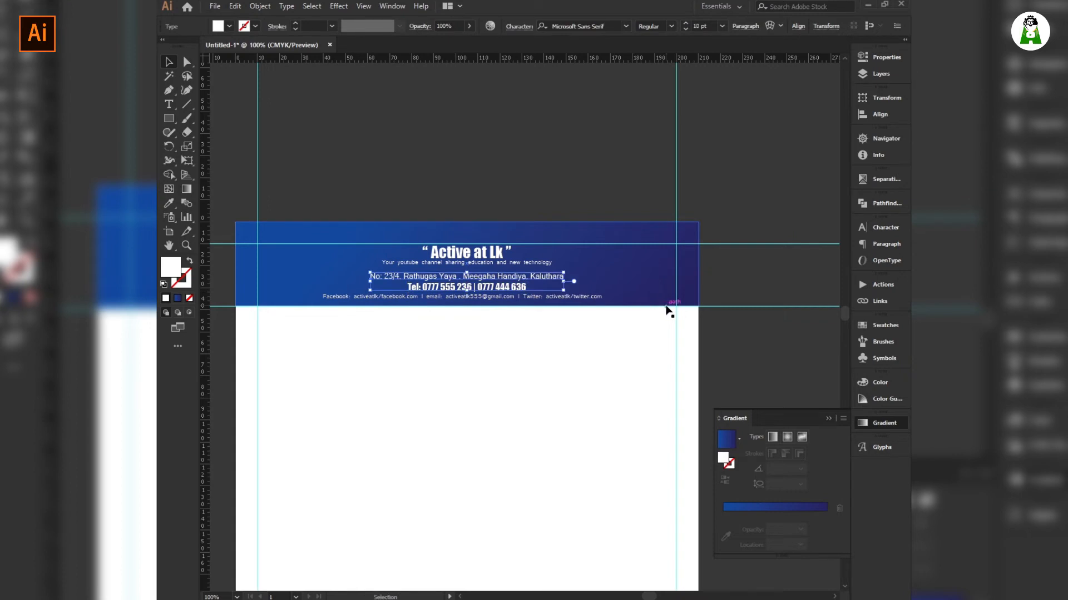
click(577, 199)
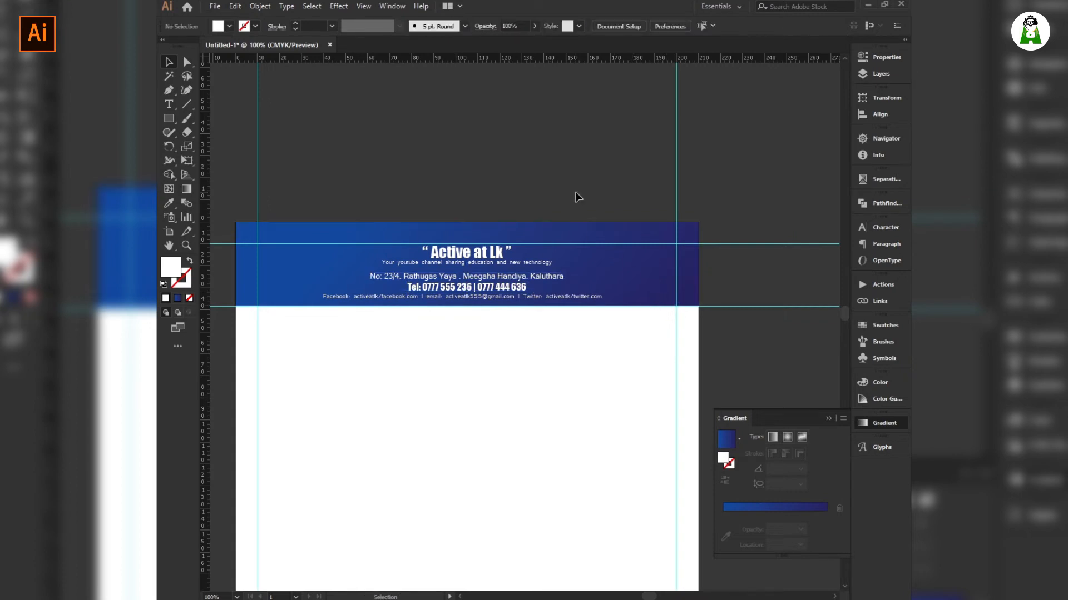
click(470, 257)
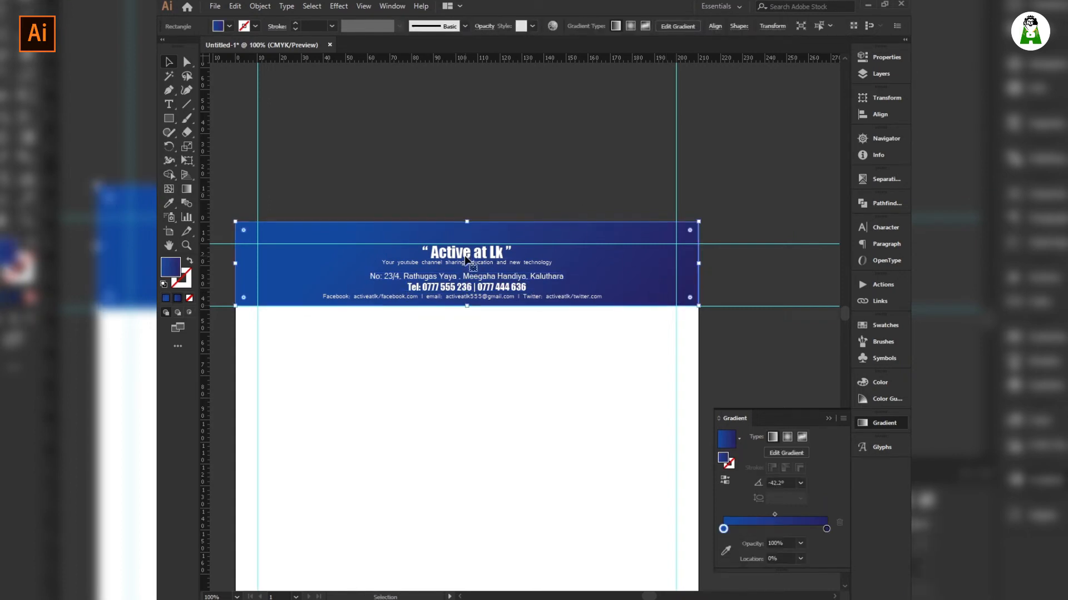
click(298, 132)
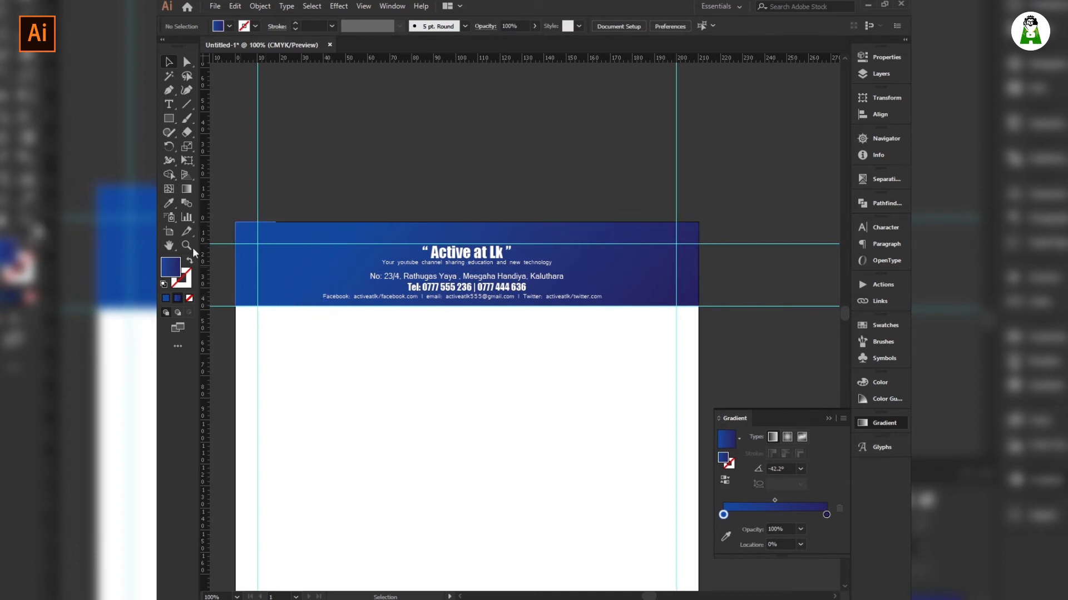
click(169, 104)
click(356, 143)
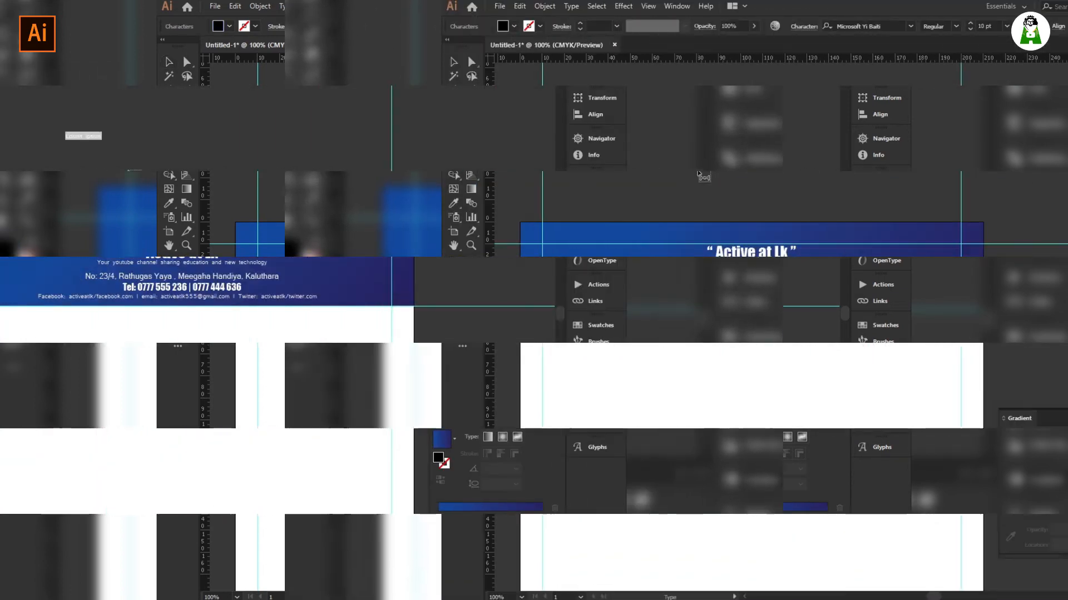
Finish the AL text, enlarge it, and set its font to MV Boli.
key(BackSpace)
click(170, 62)
drag(359, 141, 401, 185)
click(422, 162)
click(348, 158)
click(571, 26)
key(Down)
key(Down)
key(Down)
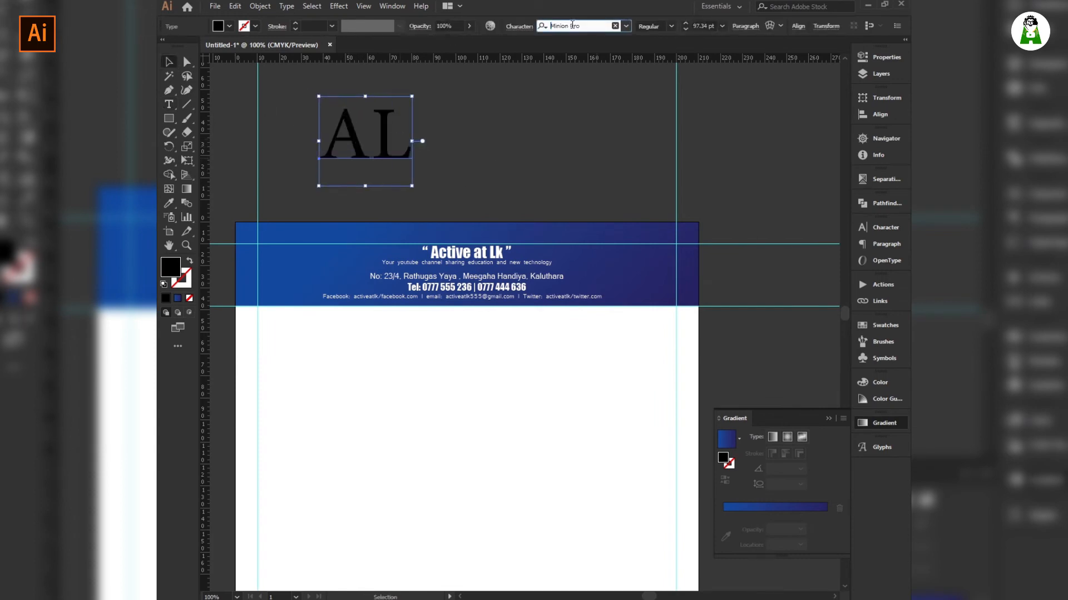
Cut the L into its own text above the page and retype a copy as @.
drag(382, 159, 473, 151)
key(ctrl+x)
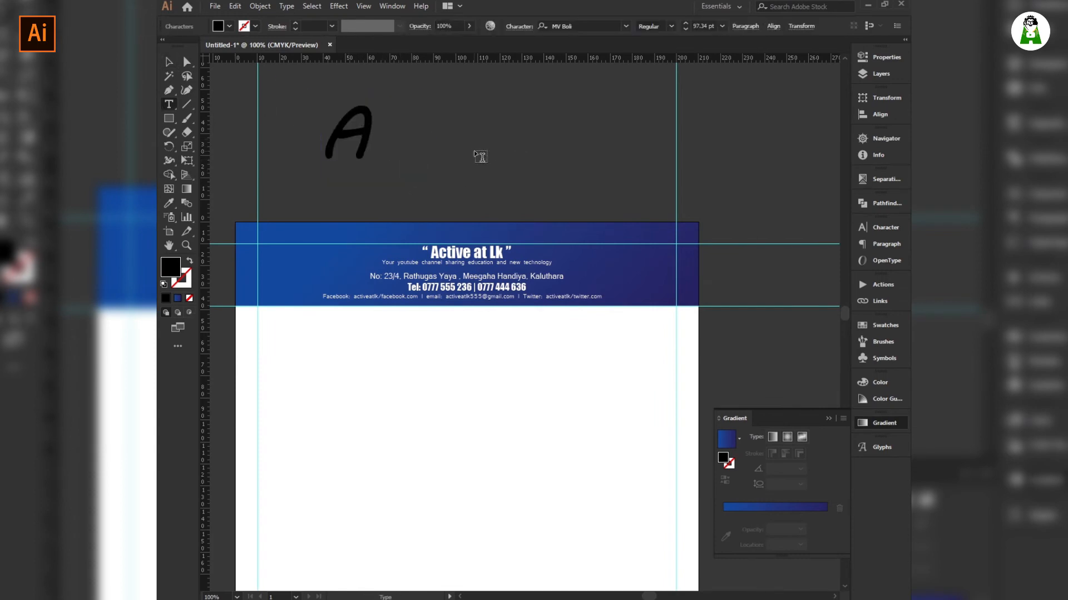
key(Escape)
key(ctrl+v)
drag(500, 348, 432, 198)
click(445, 139)
double_click(432, 198)
key(ctrl+a)
text(@)
key(Escape)
click(400, 161)
Fill the letter A with white from the Fill swatches.
click(362, 160)
click(229, 27)
click(179, 47)
click(438, 206)
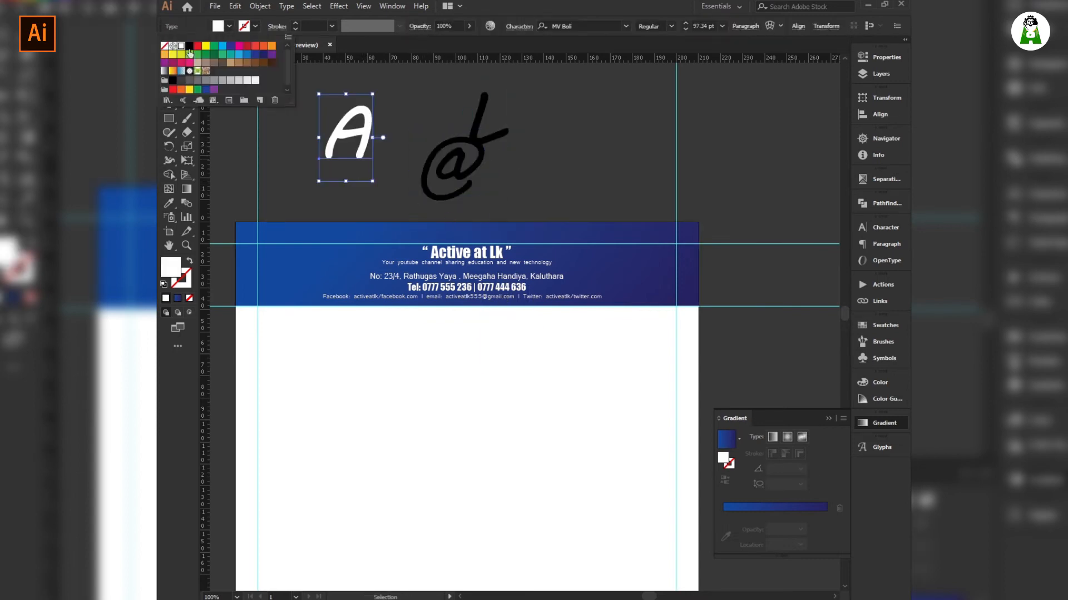
Shrink the @ against the A and overlap the L onto it.
drag(437, 196, 373, 183)
drag(413, 120, 406, 131)
drag(387, 176, 368, 173)
drag(481, 139, 386, 179)
click(388, 202)
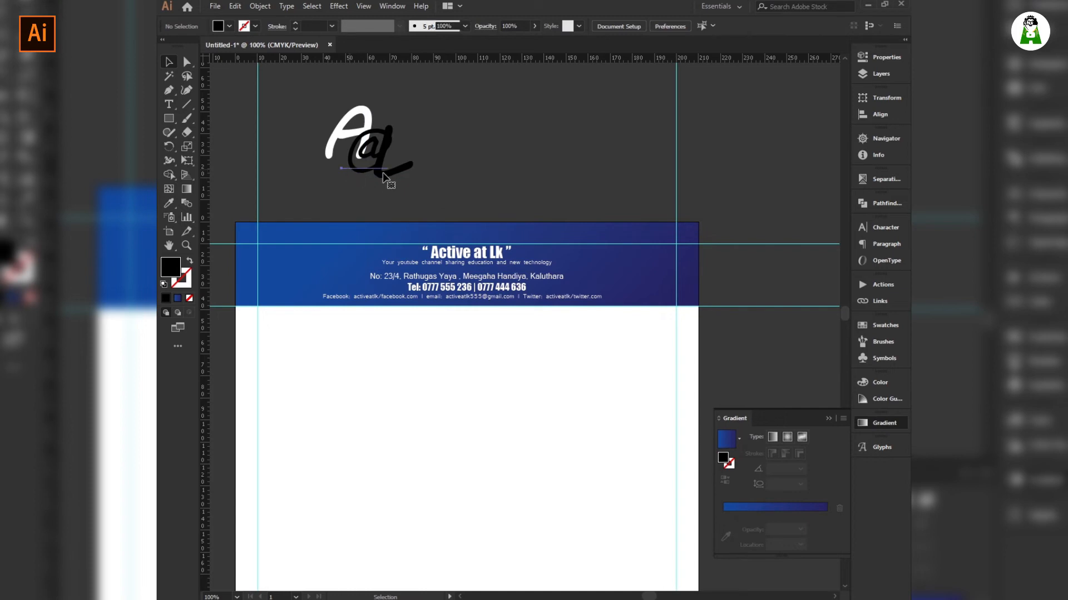
Fill the @ and the L with white.
click(365, 169)
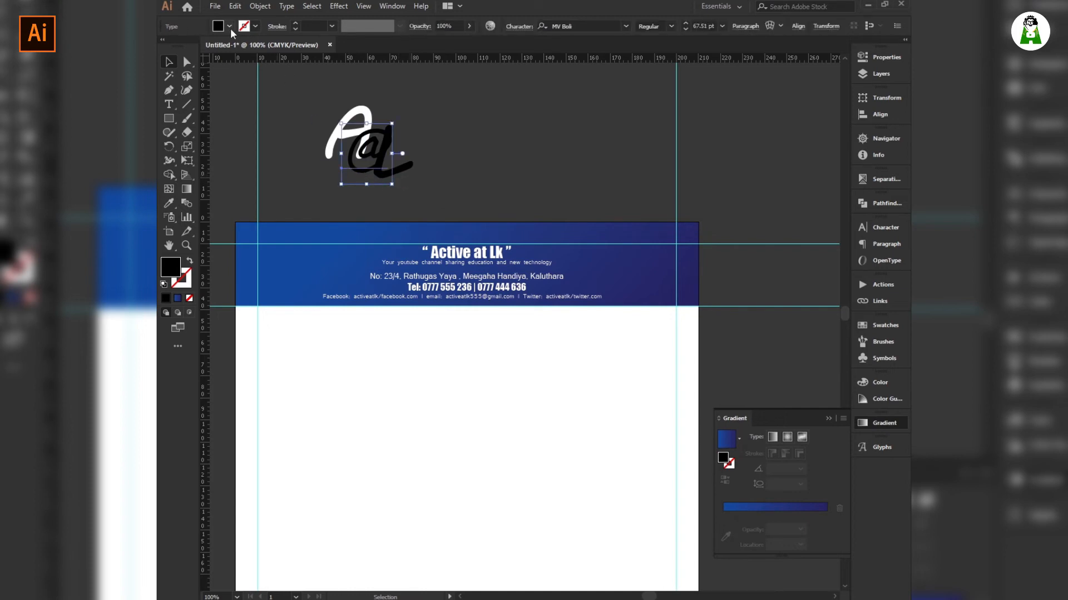
click(229, 26)
click(176, 41)
click(520, 166)
click(417, 192)
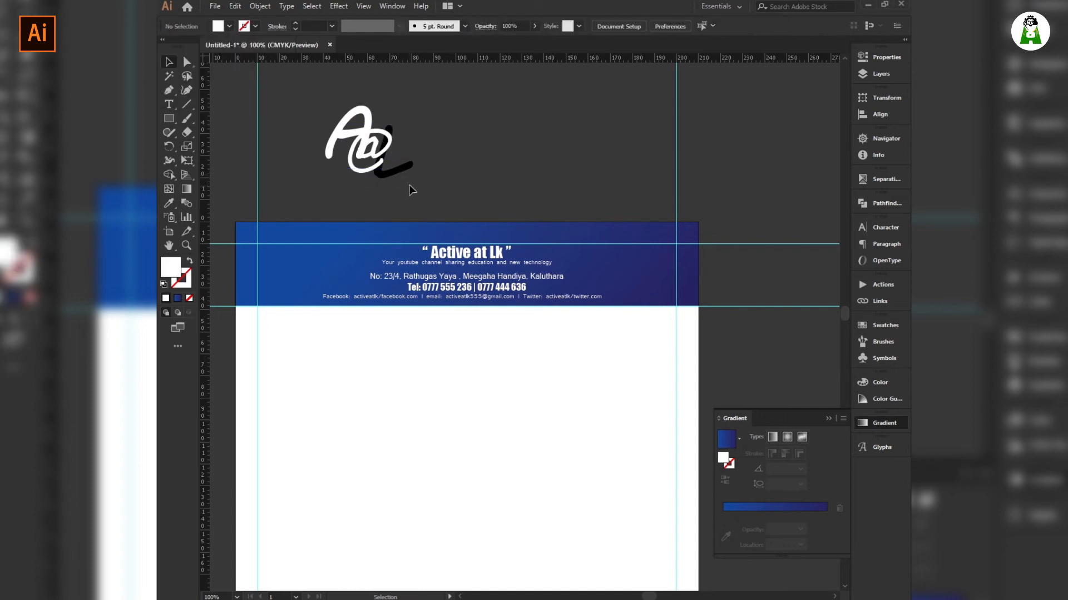
click(395, 178)
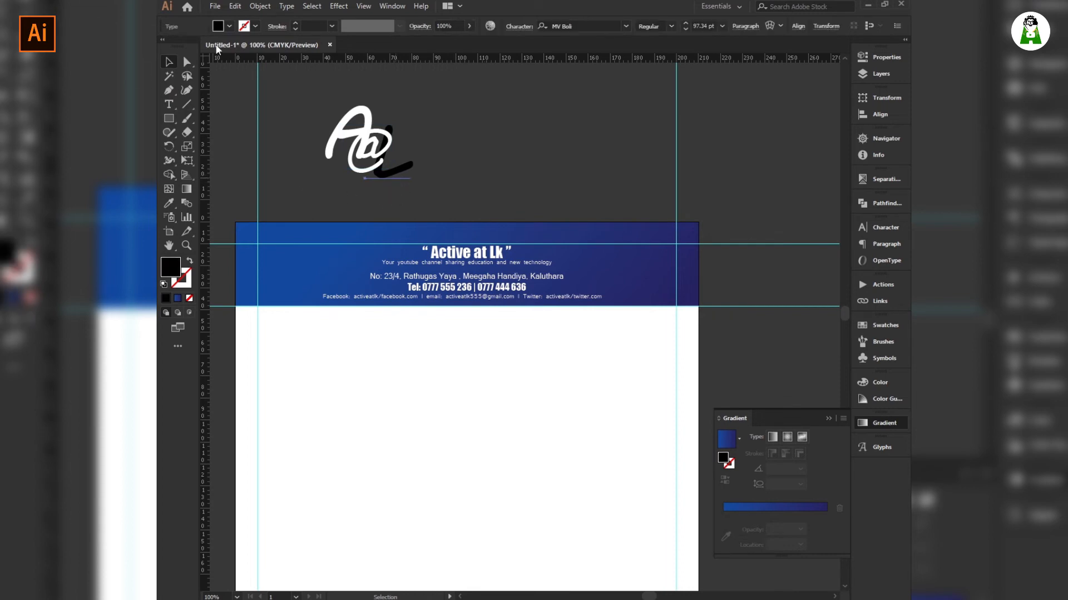
click(230, 26)
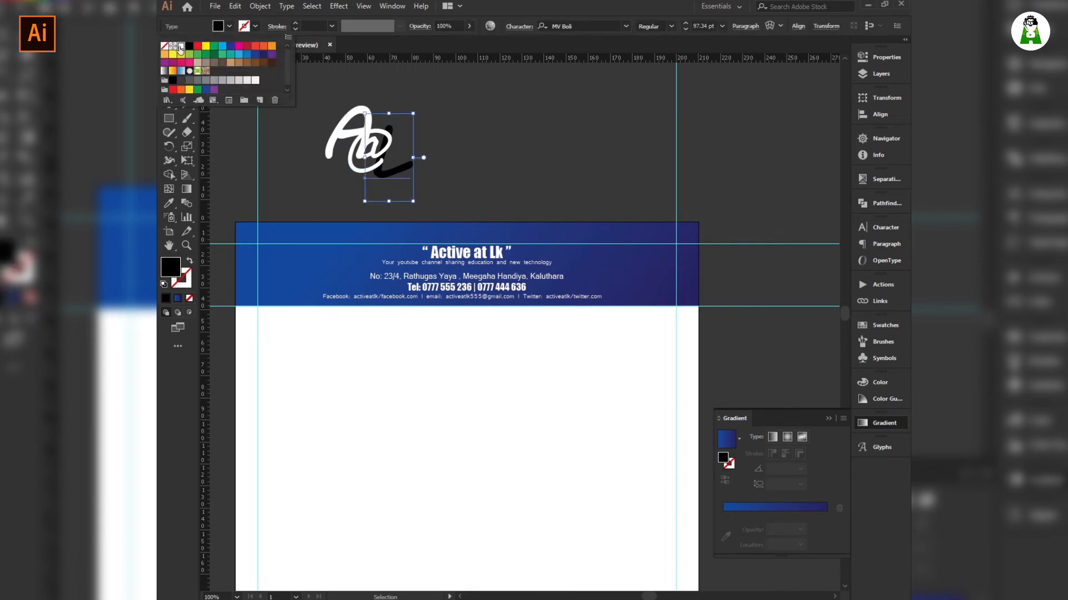
click(181, 46)
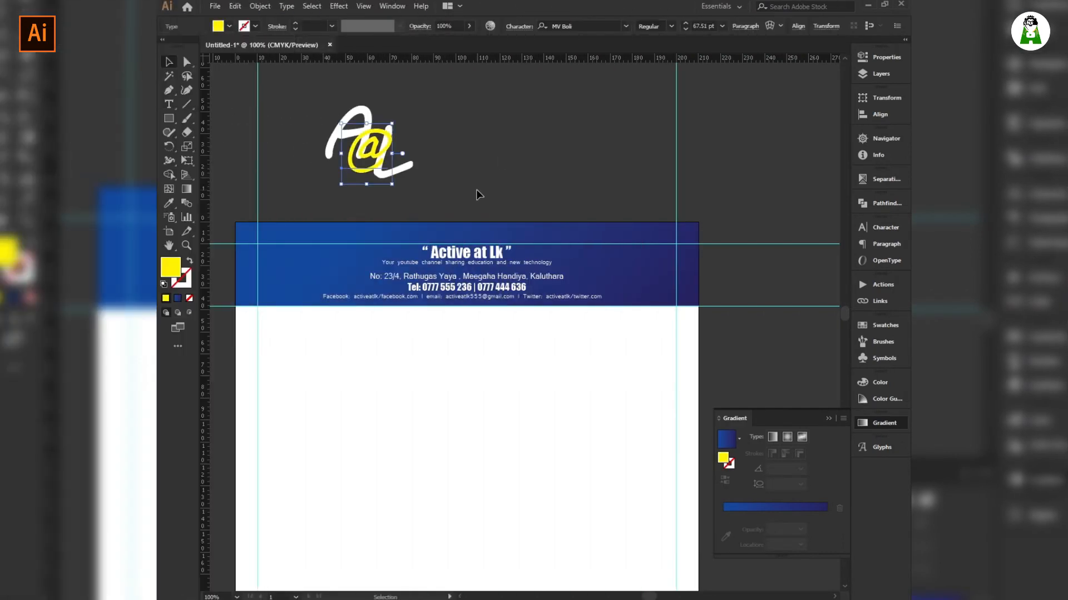
Draw a circle with the Ellipse tool beside the logo and Alt-drag a copy.
drag(428, 195, 269, 91)
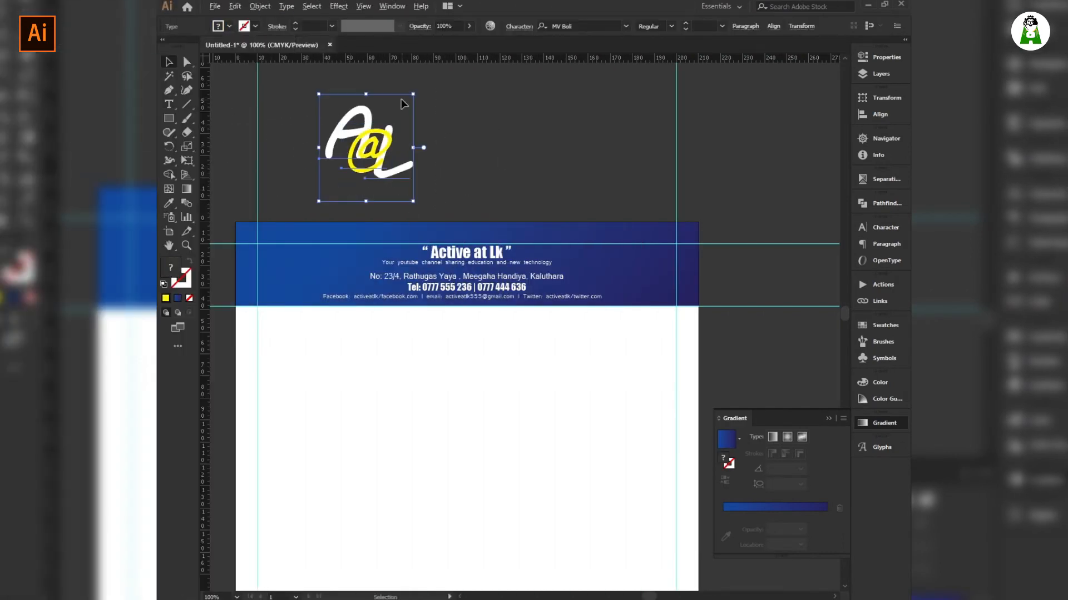
click(289, 108)
drag(169, 119, 222, 143)
drag(517, 124, 545, 168)
key(v)
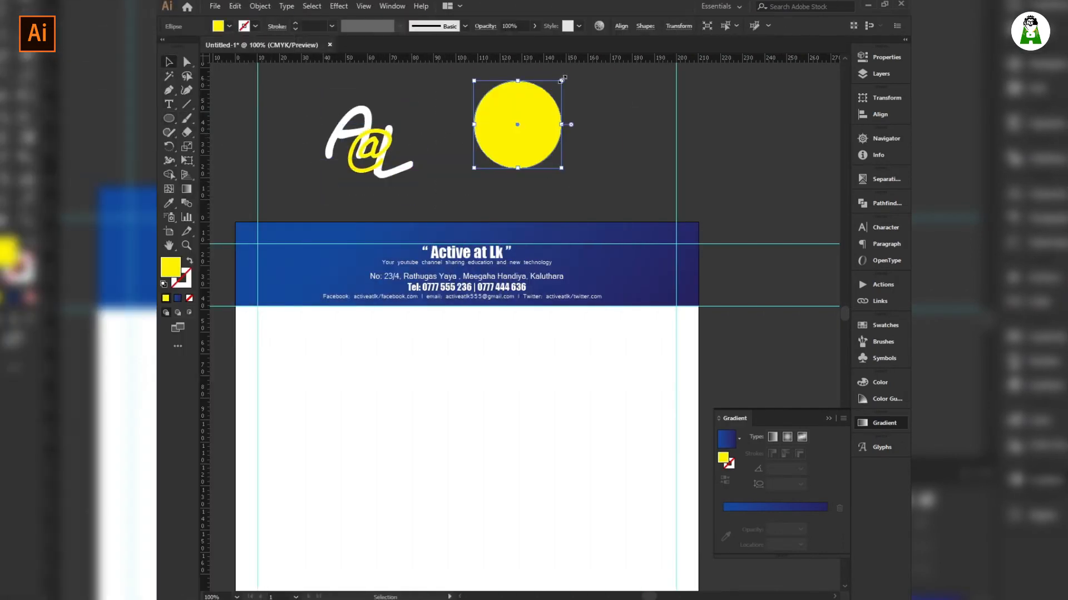
drag(554, 127, 602, 127)
Centre-align the two circles and apply Pathfinder Minus Front to make a ring.
shift+click(491, 123)
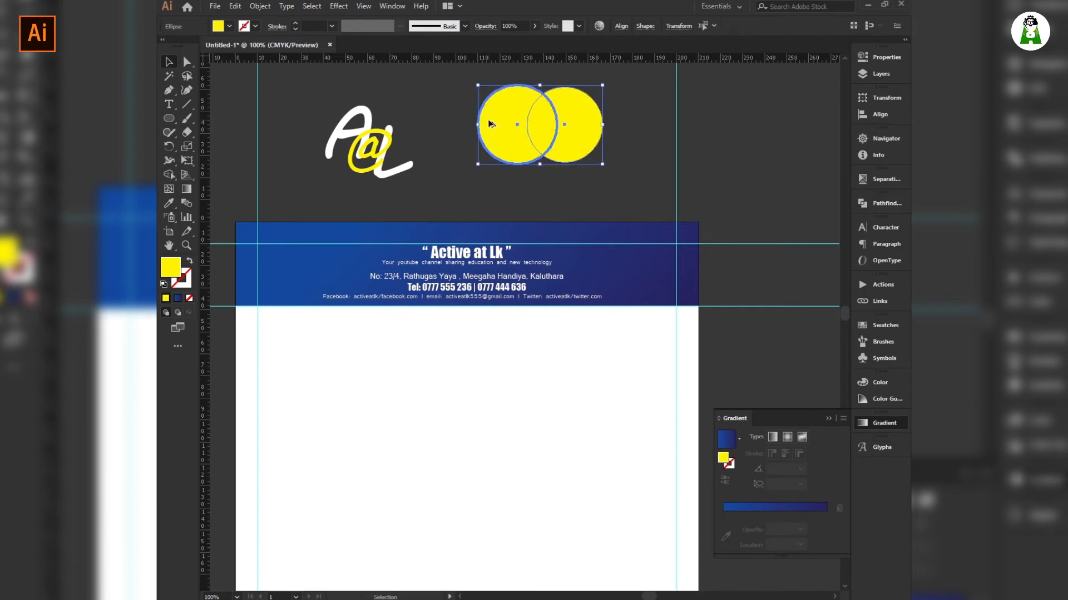
click(621, 26)
click(525, 59)
click(595, 59)
drag(592, 89, 501, 153)
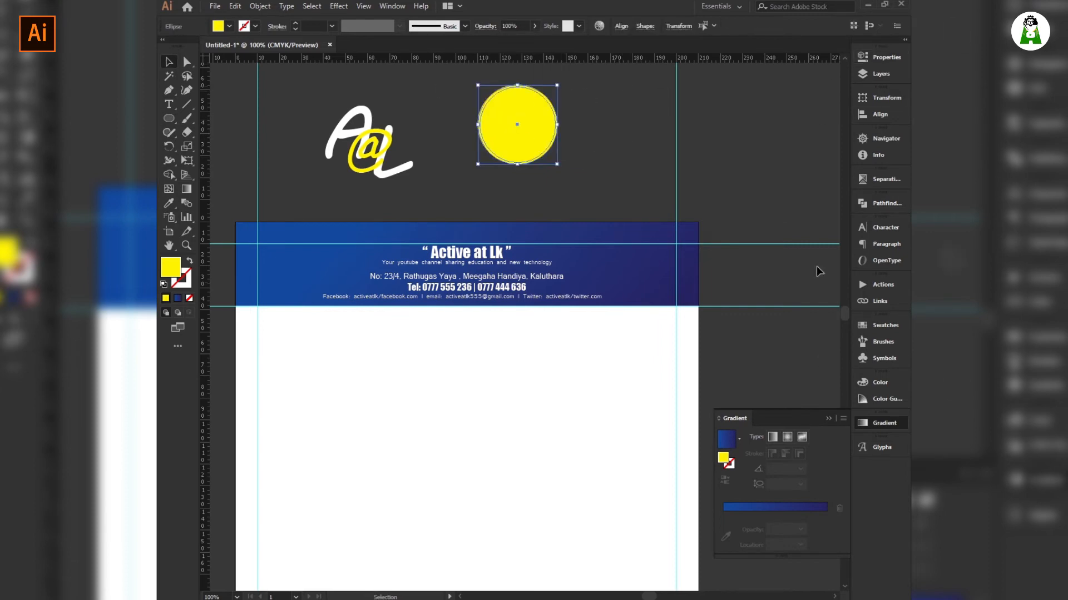
click(886, 203)
click(747, 229)
Scale the A@L letters into the ring and place the emblem at the header's left.
drag(424, 96, 311, 193)
drag(415, 92, 402, 108)
drag(419, 202, 344, 107)
click(260, 6)
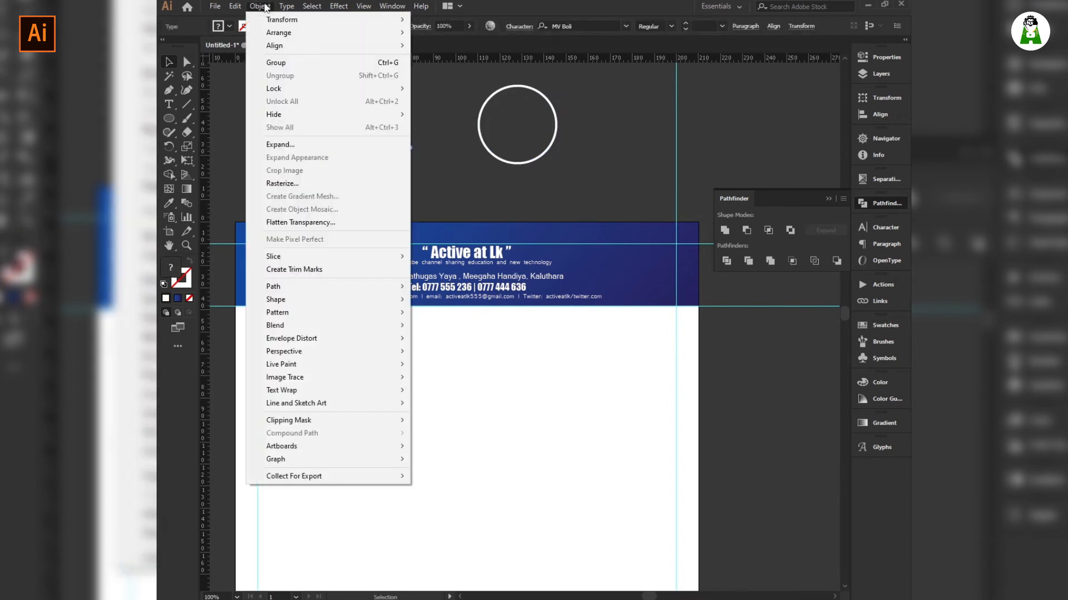
mouse_move(286, 382)
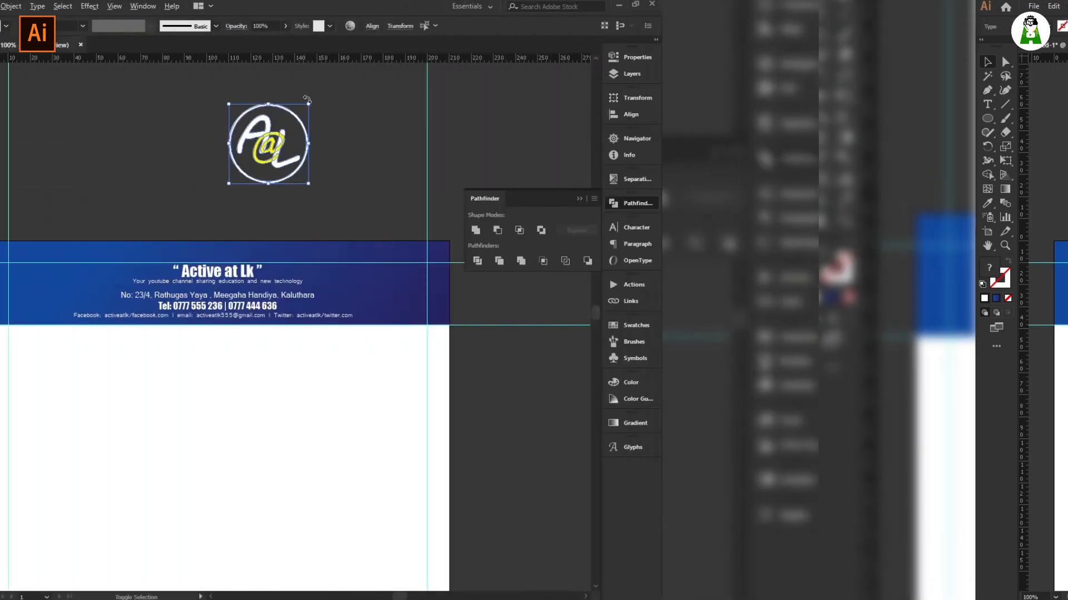
drag(557, 104, 546, 115)
drag(514, 149, 287, 297)
drag(318, 262, 290, 294)
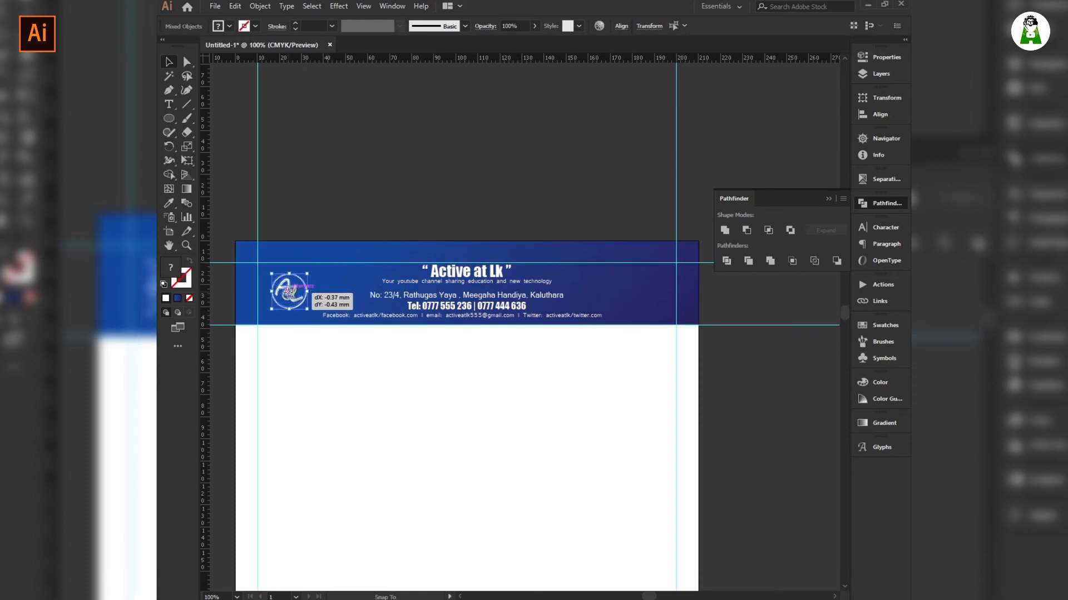
click(373, 176)
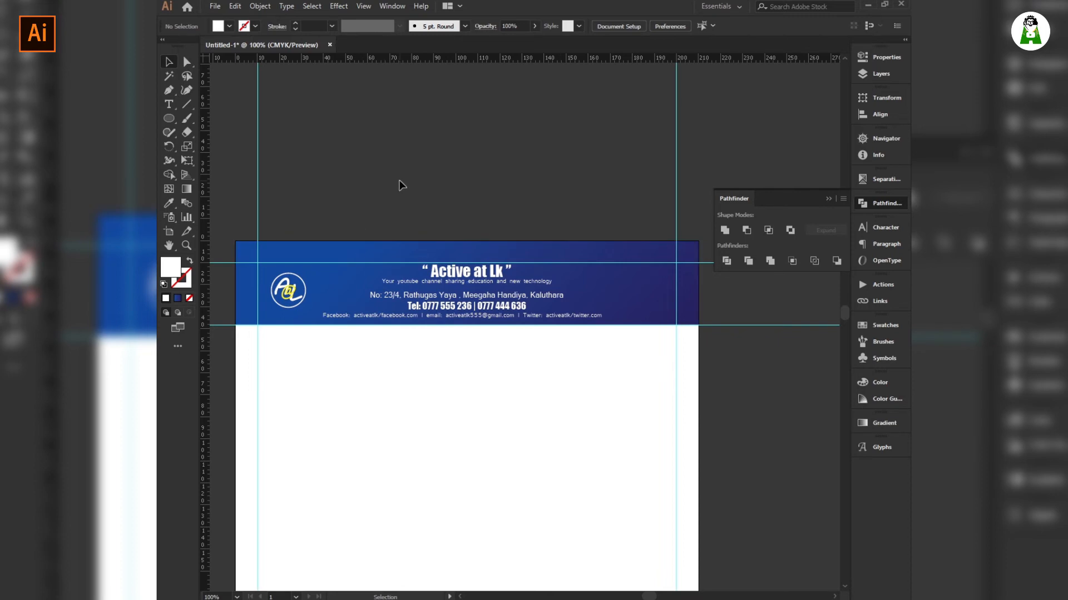
Draw a thin strip under the header and eyedrop the header's blue gradient onto it.
click(172, 119)
drag(173, 119, 225, 118)
drag(235, 326, 699, 329)
key(i)
click(538, 283)
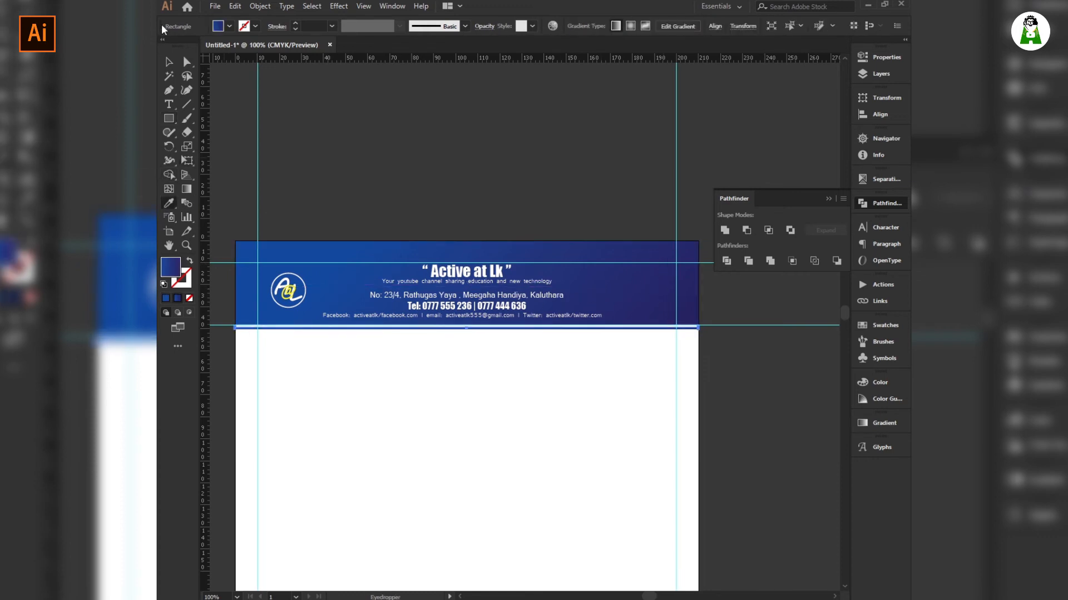
key(v)
click(472, 417)
Draw a 190 mm bar along the bottom guide and thin it to 0.8 mm.
scroll(472, 417, down, 15)
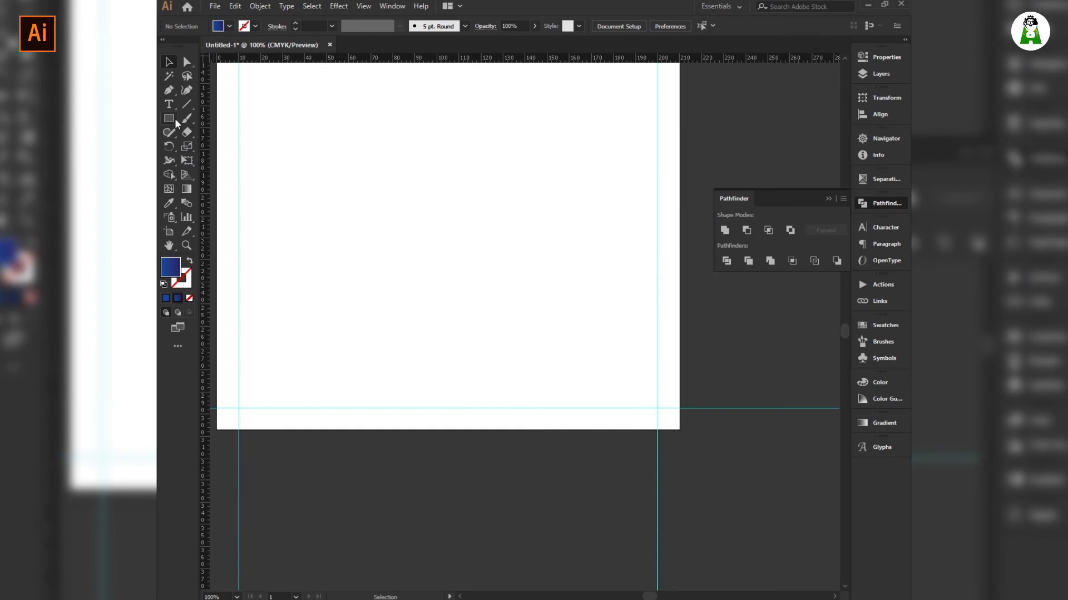
click(173, 118)
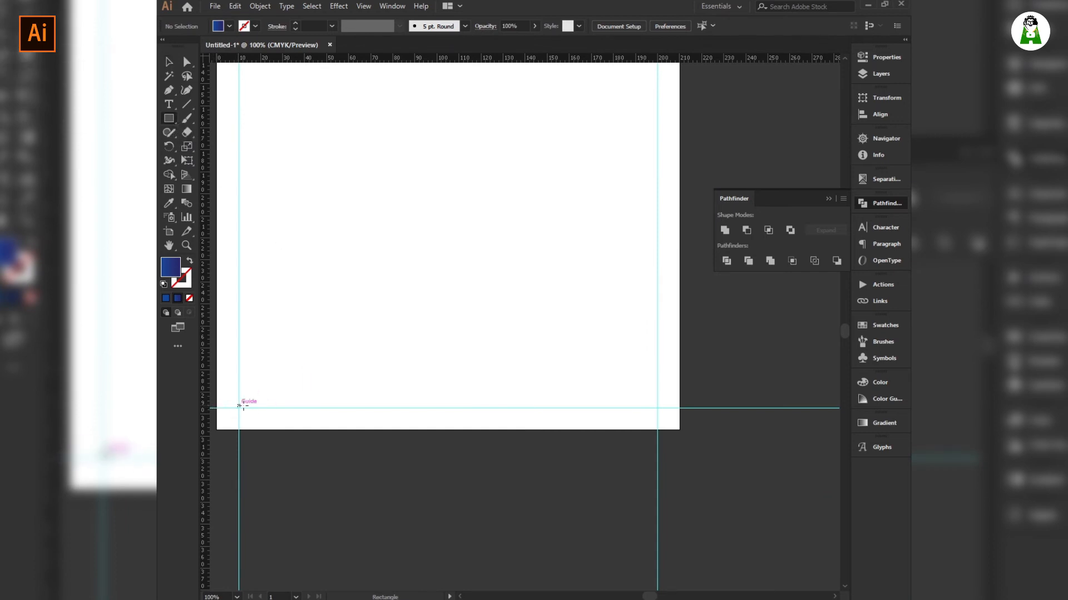
drag(239, 405, 657, 408)
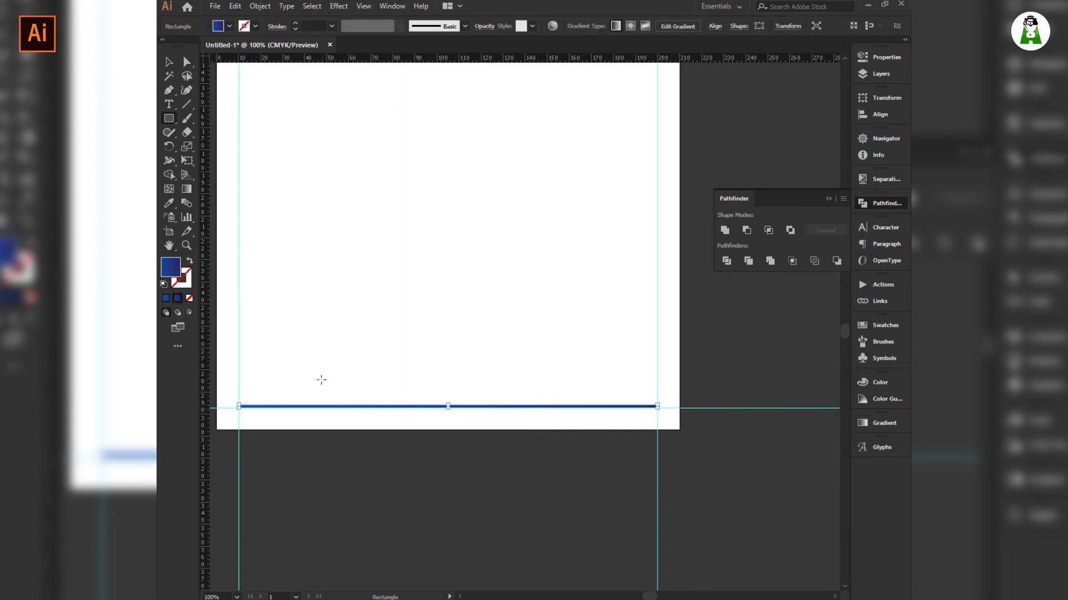
scroll(427, 403, left, 2)
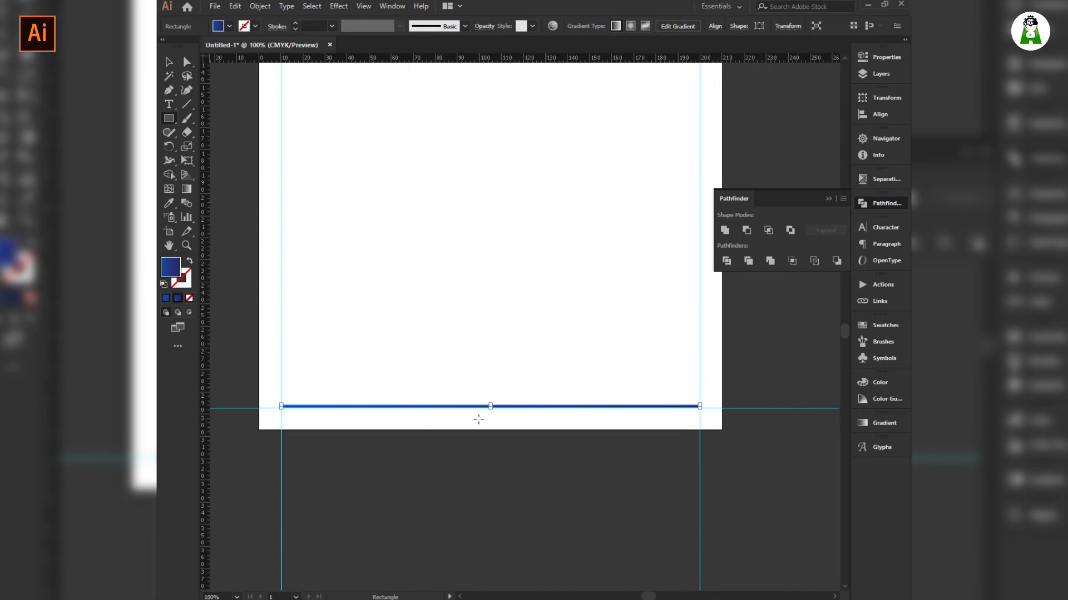
key(v)
scroll(492, 409, left, 2)
scroll(490, 408, right, 2)
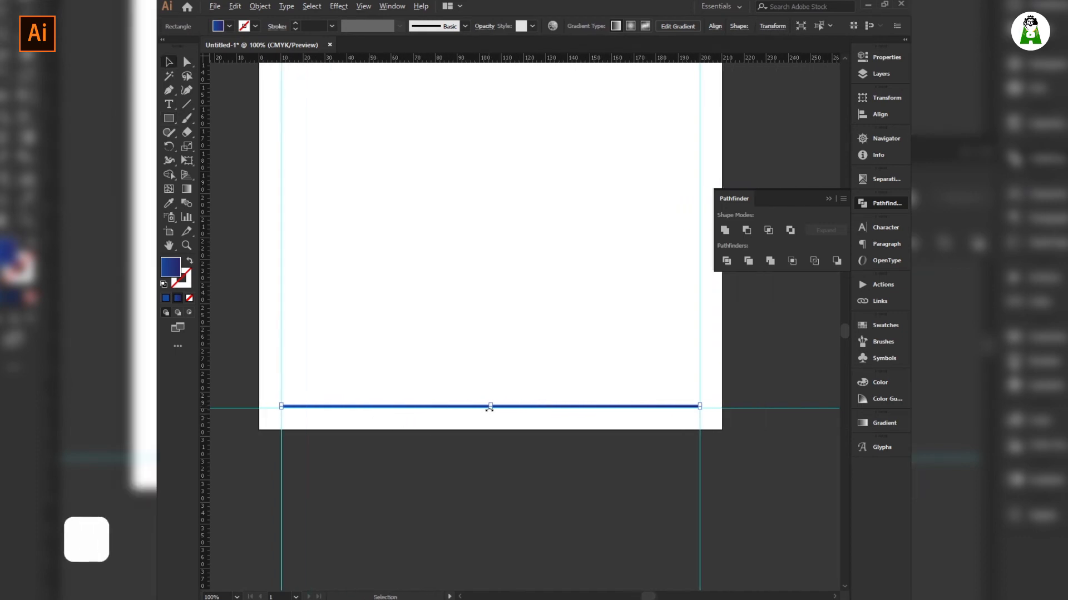
scroll(498, 407, up, 2)
scroll(498, 409, up, 3)
drag(451, 406, 454, 408)
click(433, 353)
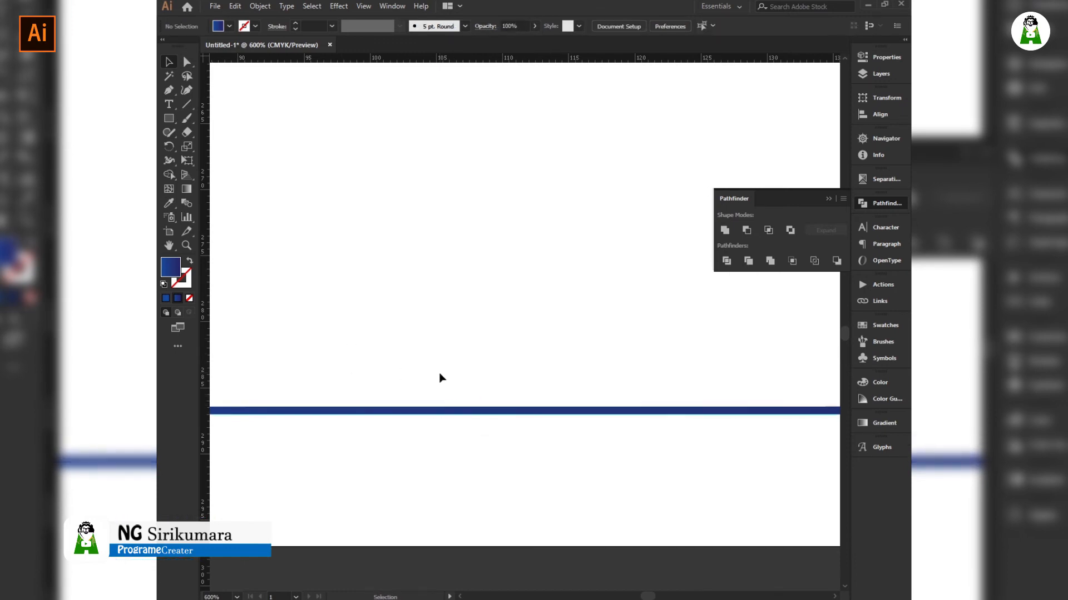
scroll(440, 384, down, 8)
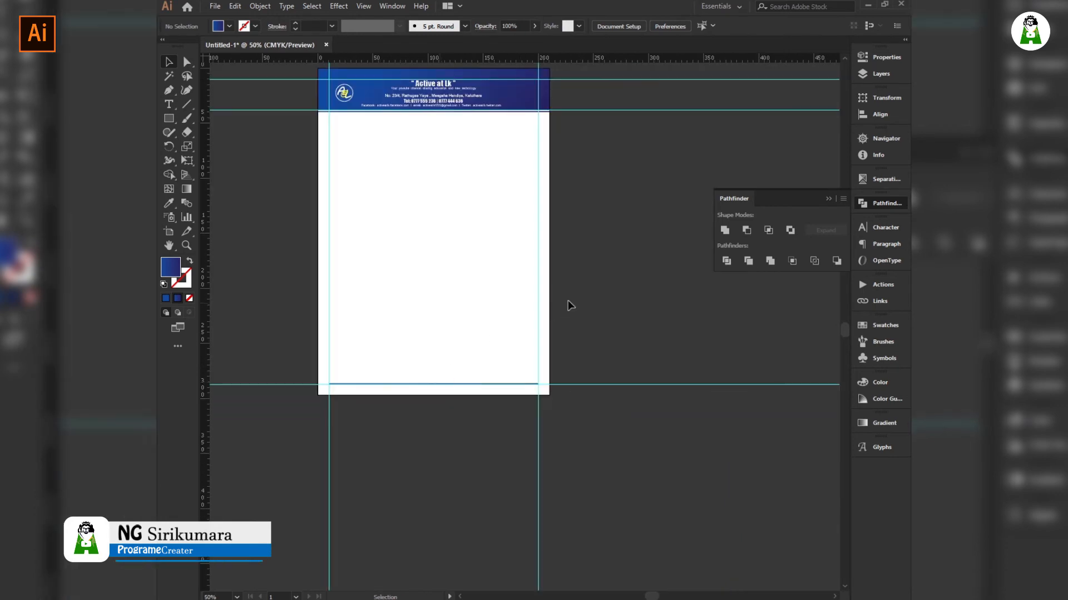
Alt-drag a copy of the address line below the header and clear its text.
click(448, 383)
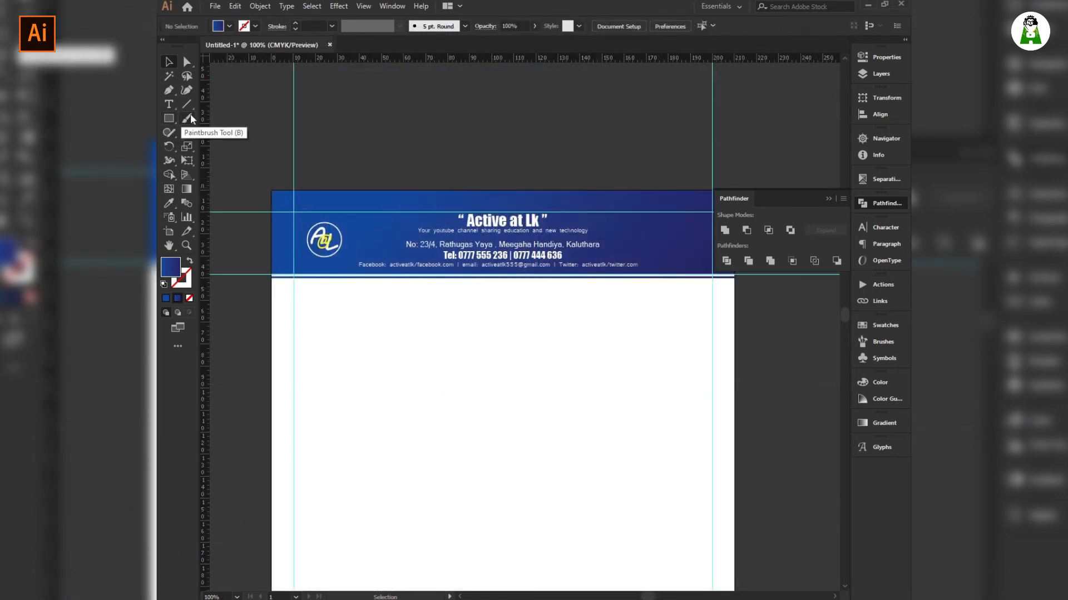
click(513, 241)
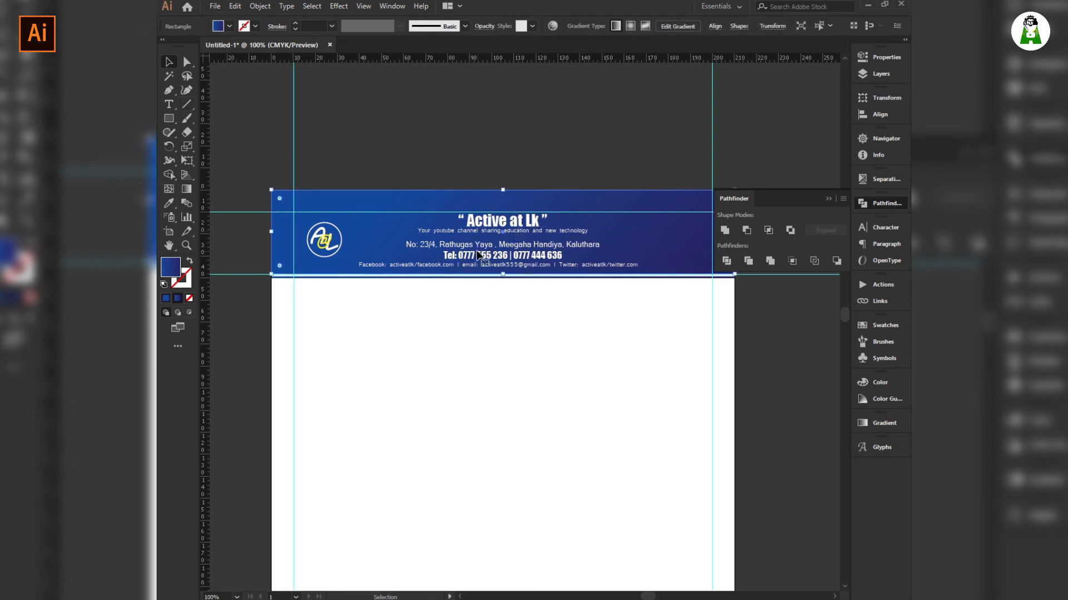
alt+drag(480, 249, 480, 317)
double_click(481, 314)
key(ctrl+a)
key(BackSpace)
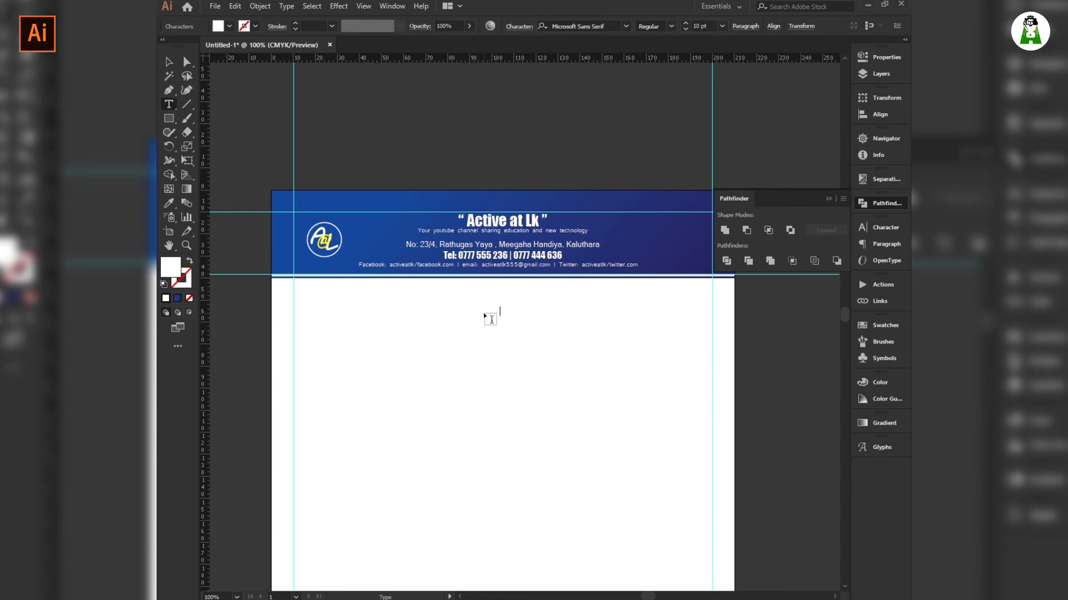
Make the Date:..... text black at 9 pt font size.
key(ctrl+a)
click(225, 31)
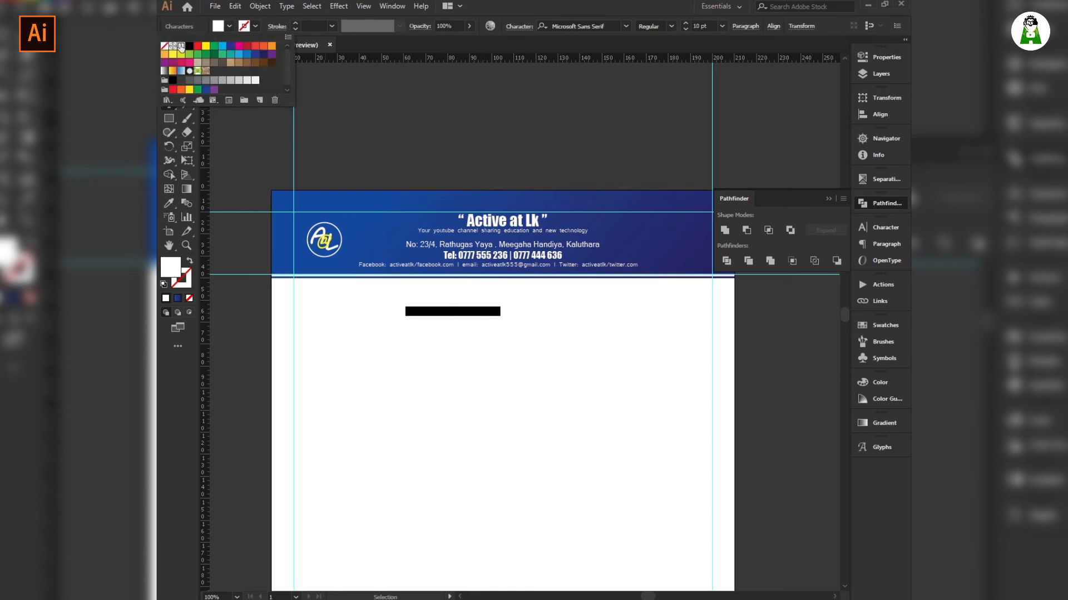
click(188, 47)
click(487, 8)
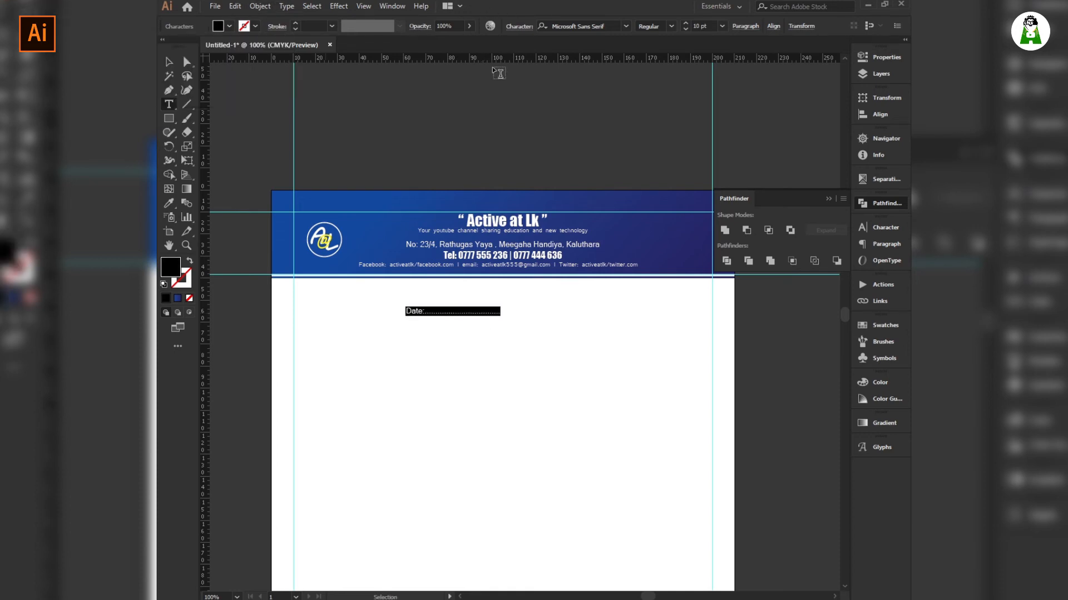
click(169, 64)
click(500, 190)
click(461, 315)
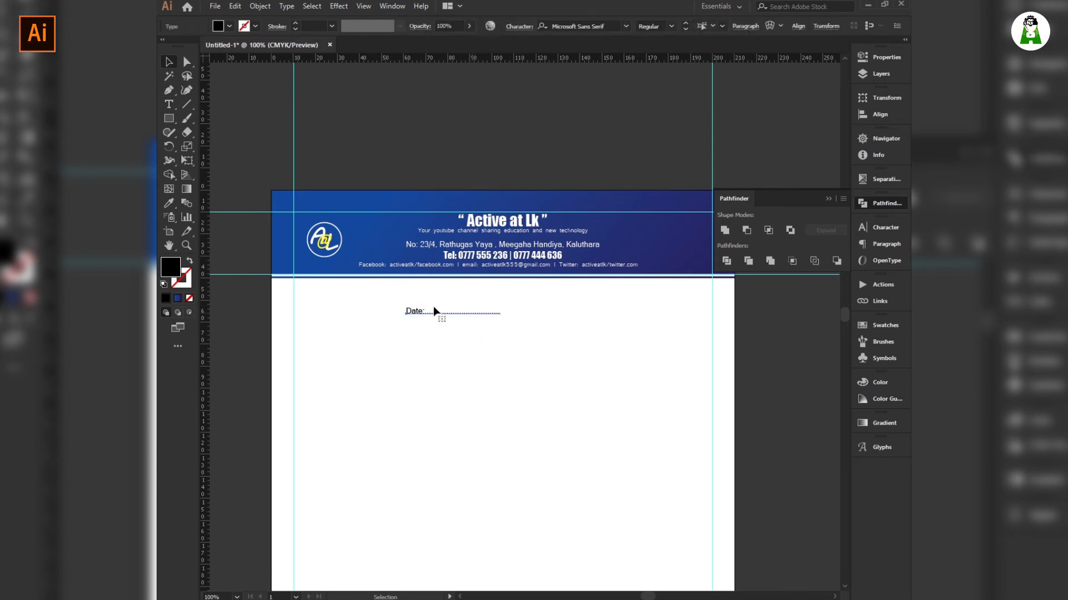
click(702, 26)
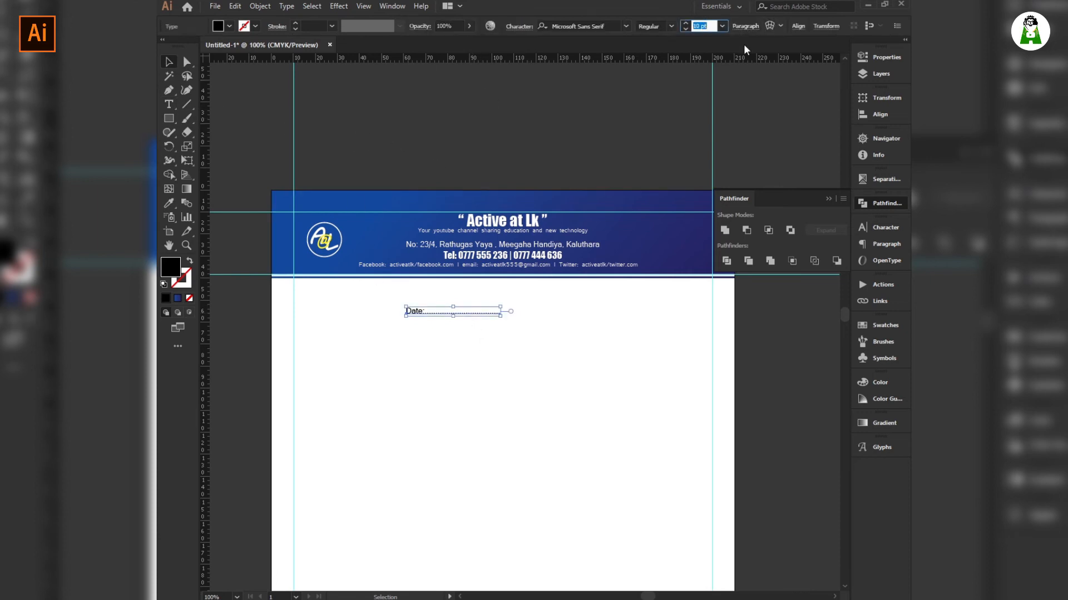
text(9)
key(Return)
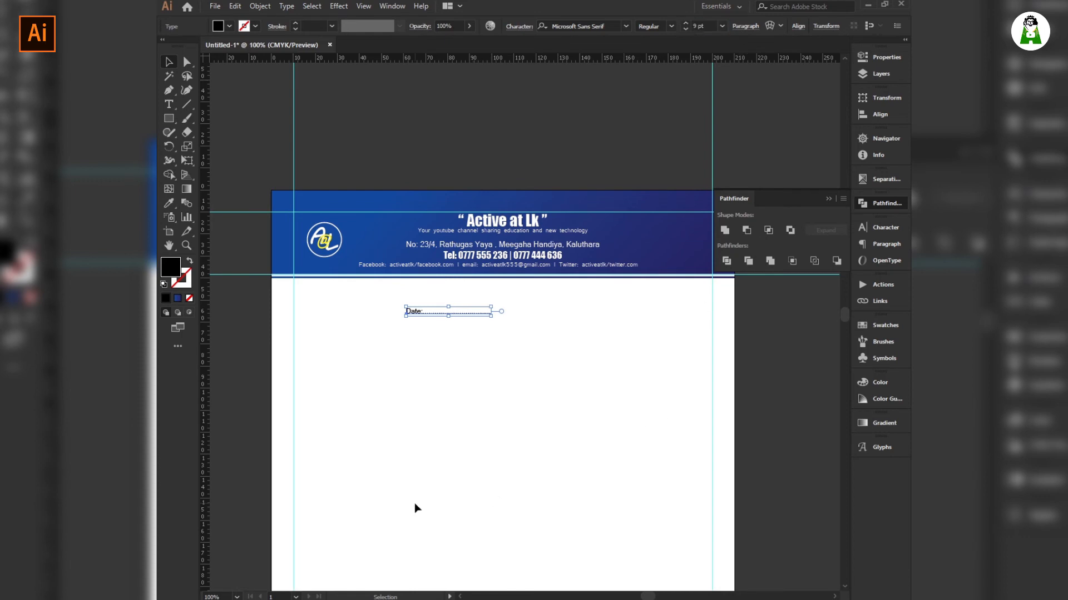
click(455, 366)
Move the Date line to the right margin below the header, then drag a logo copy down the page.
drag(470, 319, 691, 295)
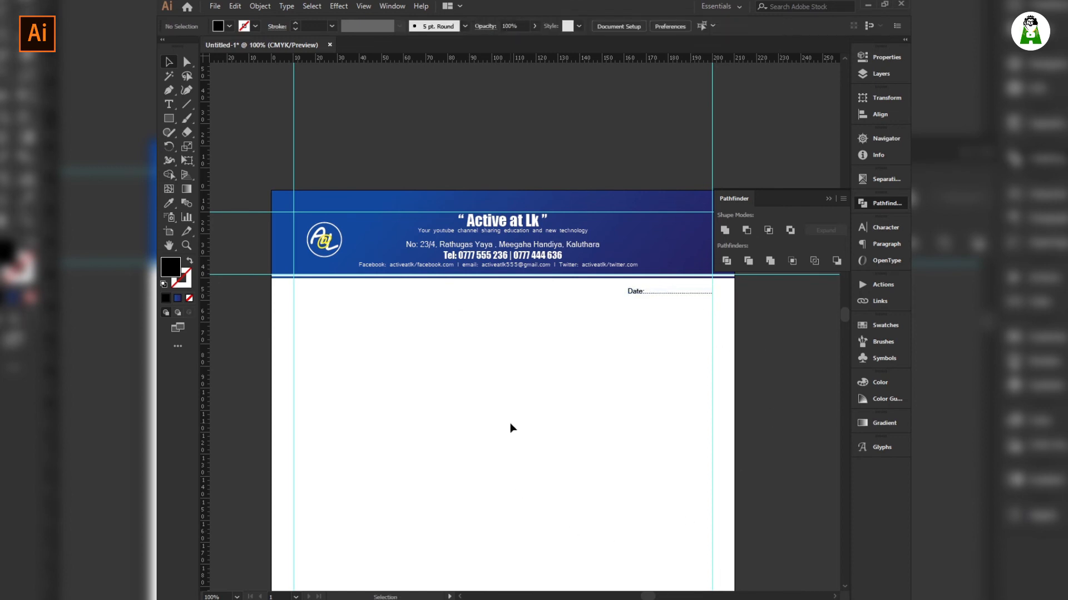
drag(524, 457, 526, 332)
drag(553, 428, 548, 333)
drag(571, 477, 548, 561)
drag(575, 351, 574, 418)
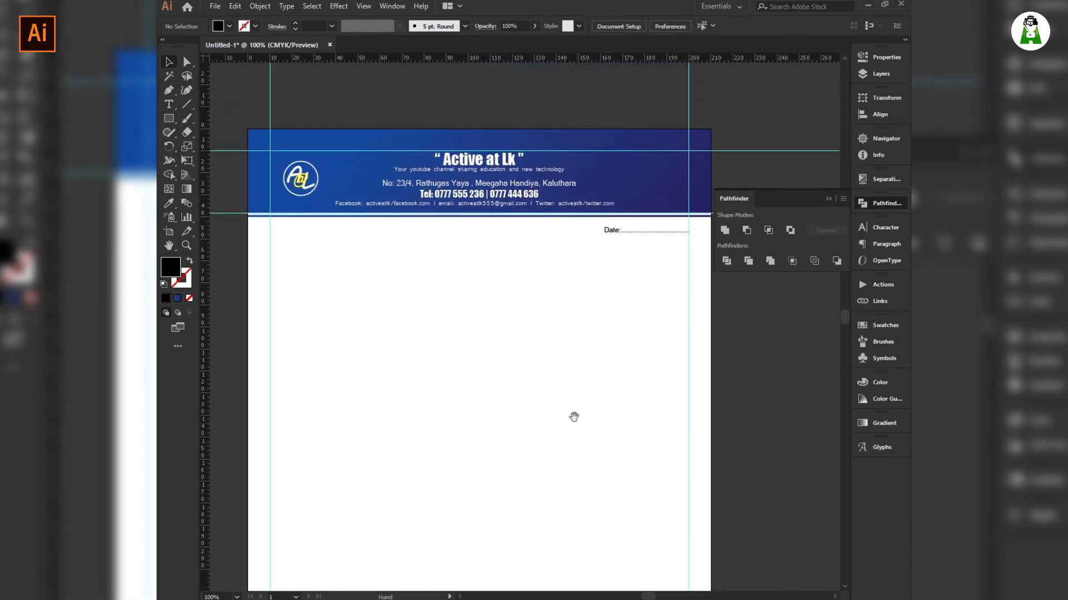
click(306, 192)
drag(305, 194, 483, 492)
Undo the logo copy and reselect only the circular logo, leaving it in place.
key(ctrl+z)
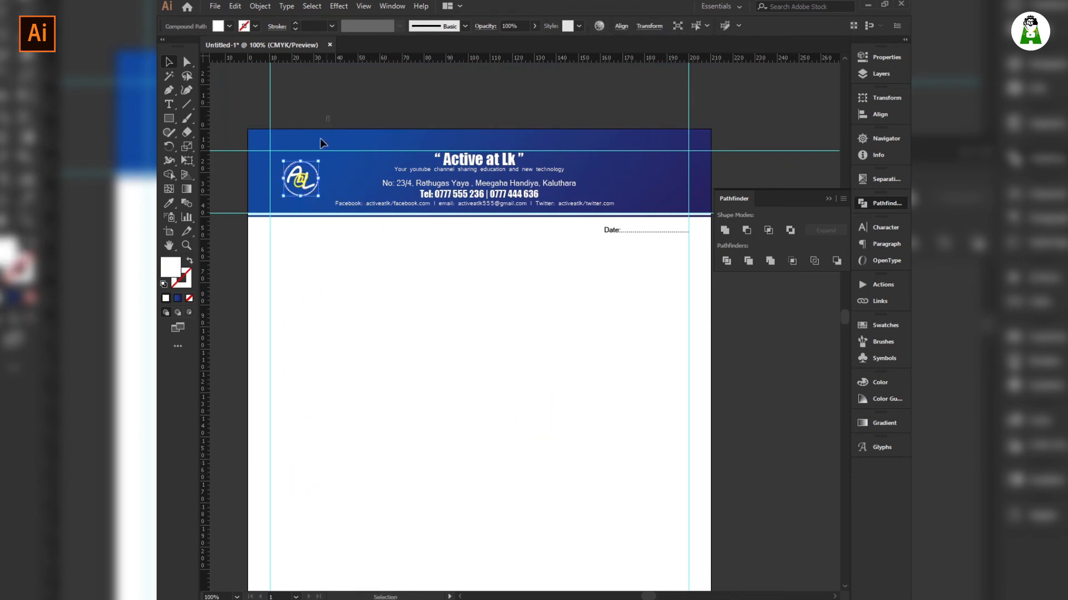
drag(329, 123, 315, 228)
shift+click(330, 192)
click(305, 195)
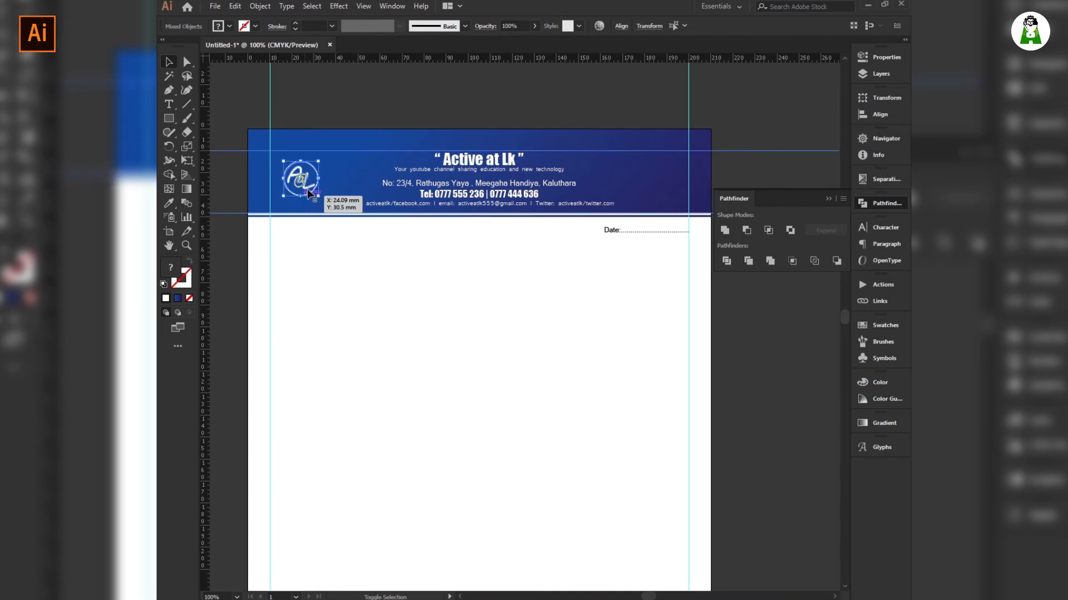
drag(308, 188, 452, 433)
key(ctrl+z)
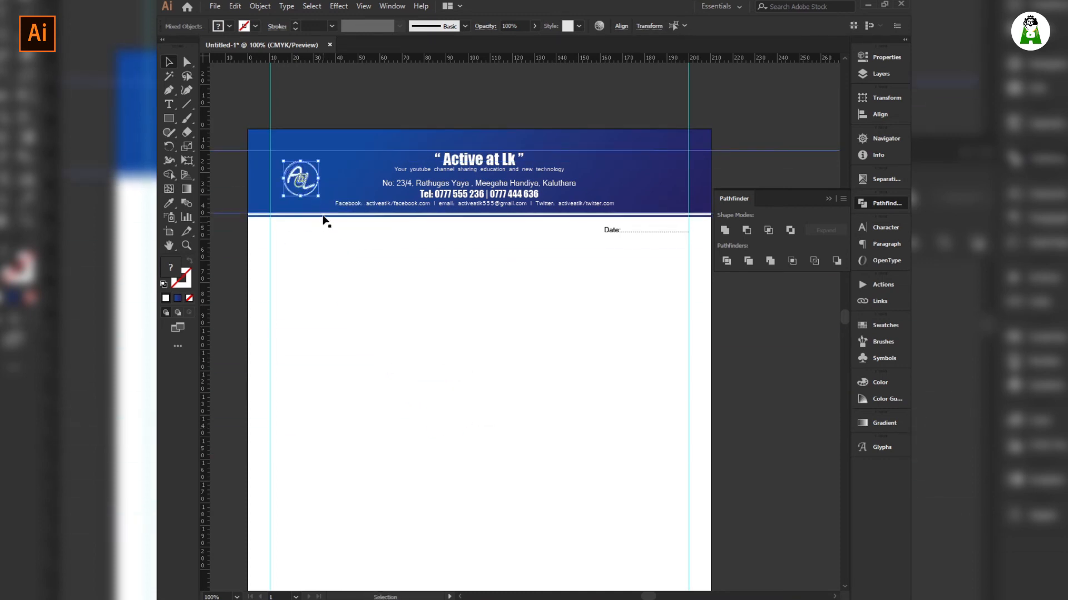
Lock Guides from the empty canvas's right-click menu.
right_click(412, 107)
click(362, 88)
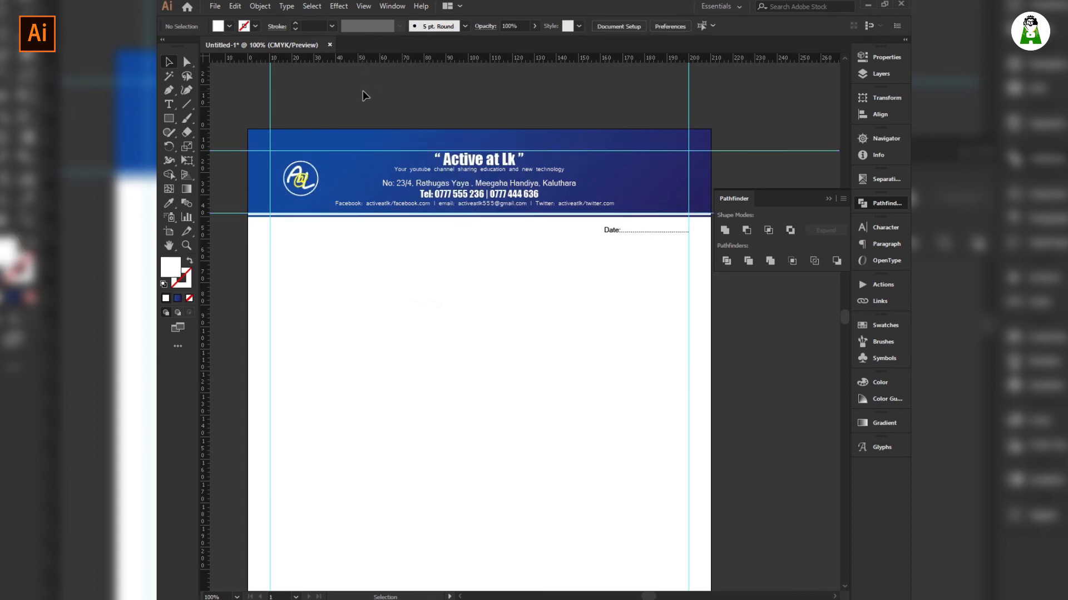
right_click(362, 90)
click(404, 199)
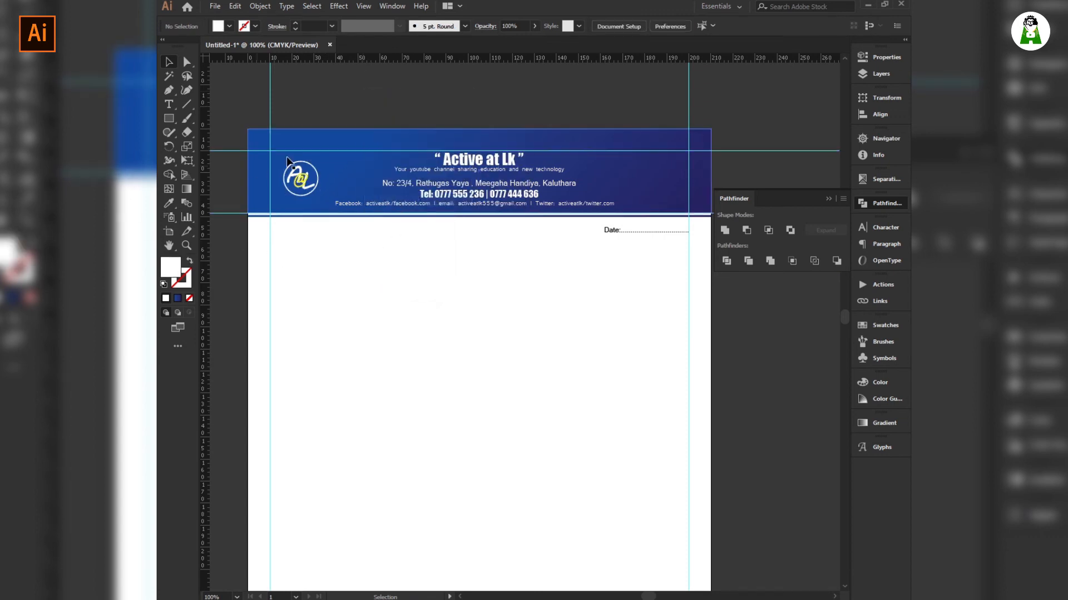
Select the blue header rectangle and switch to Direct Selection (A).
click(326, 164)
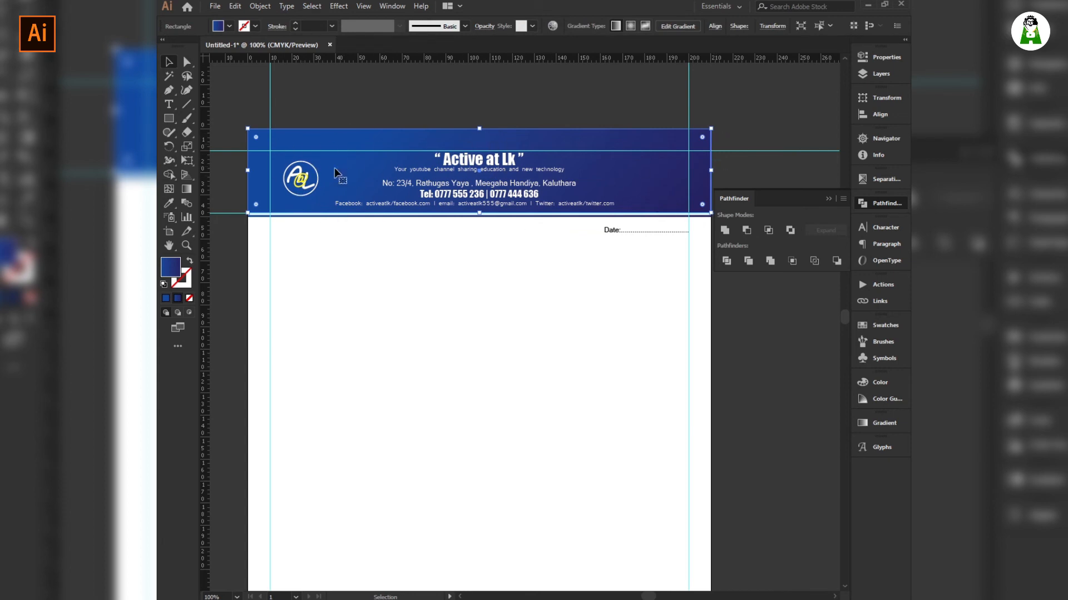
right_click(354, 144)
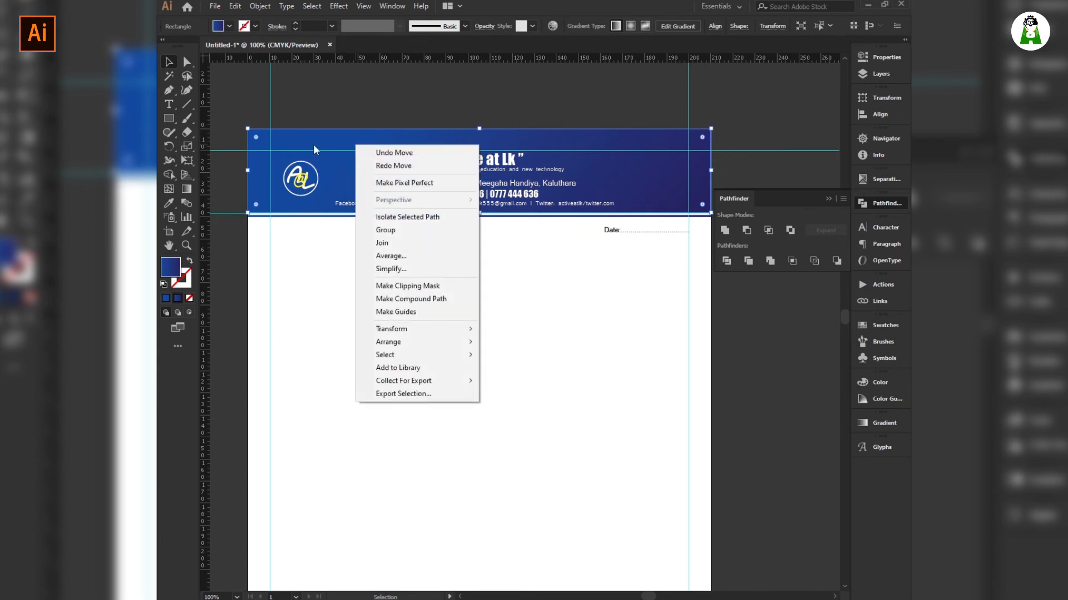
click(309, 98)
click(309, 98)
click(261, 178)
click(264, 352)
click(335, 177)
key(a)
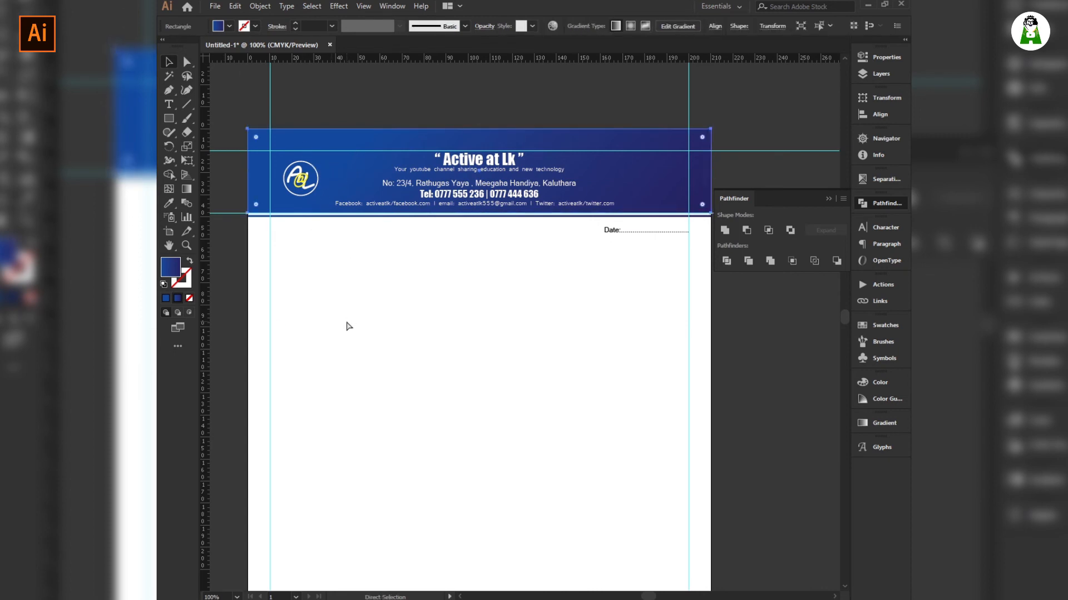
click(349, 327)
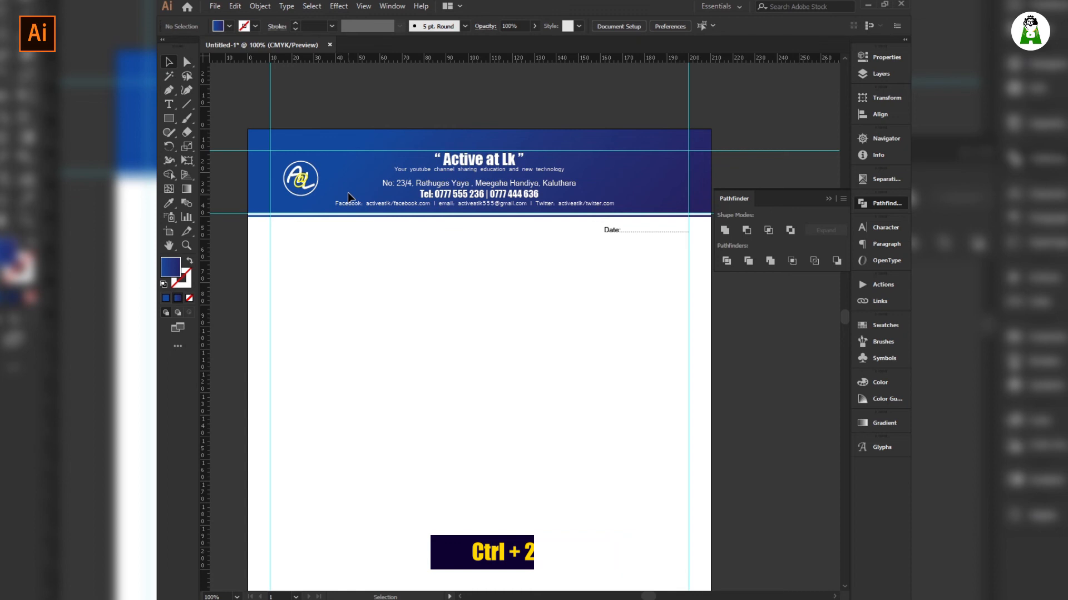
Marquee-select the A@L logo parts and fill them black.
drag(304, 202, 294, 155)
drag(314, 206, 289, 224)
drag(322, 99, 256, 245)
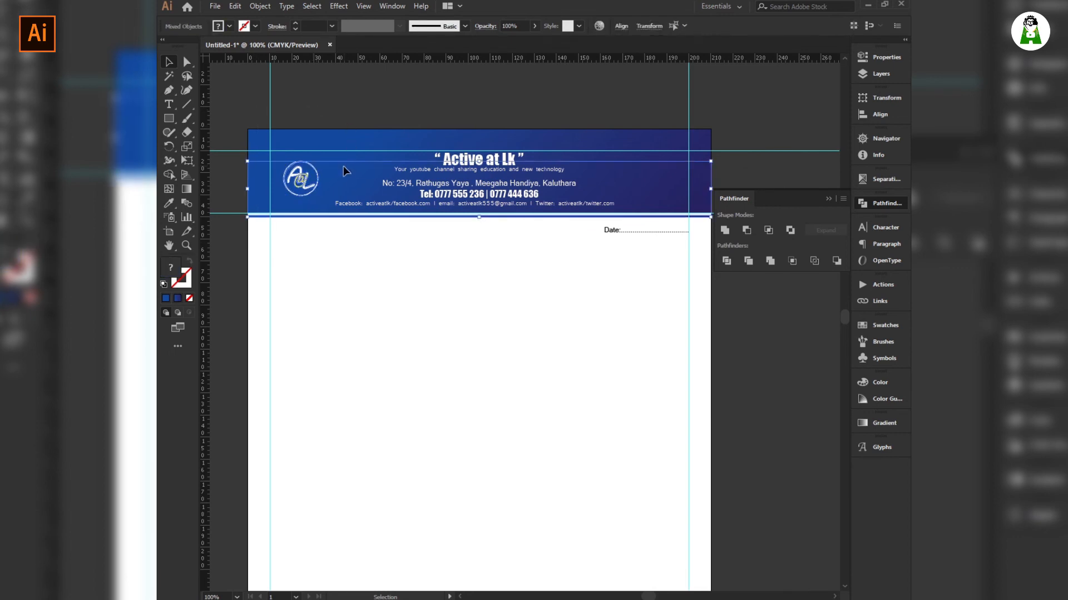
click(296, 221)
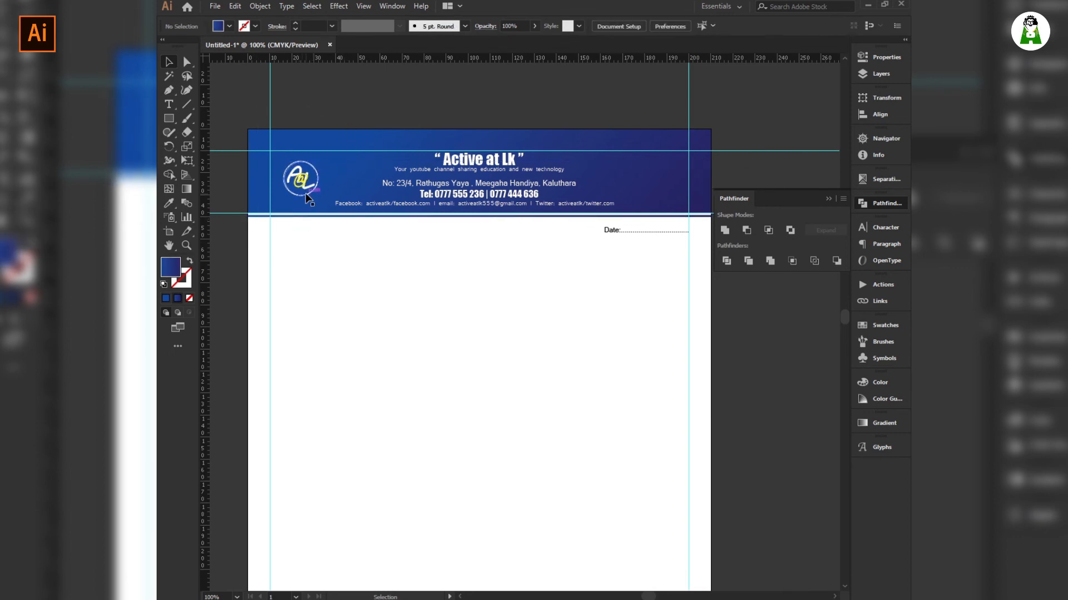
mouse_move(314, 199)
mouse_down()
mouse_move(289, 160)
mouse_move(308, 207)
mouse_move(308, 298)
mouse_move(327, 377)
mouse_move(509, 411)
mouse_up()
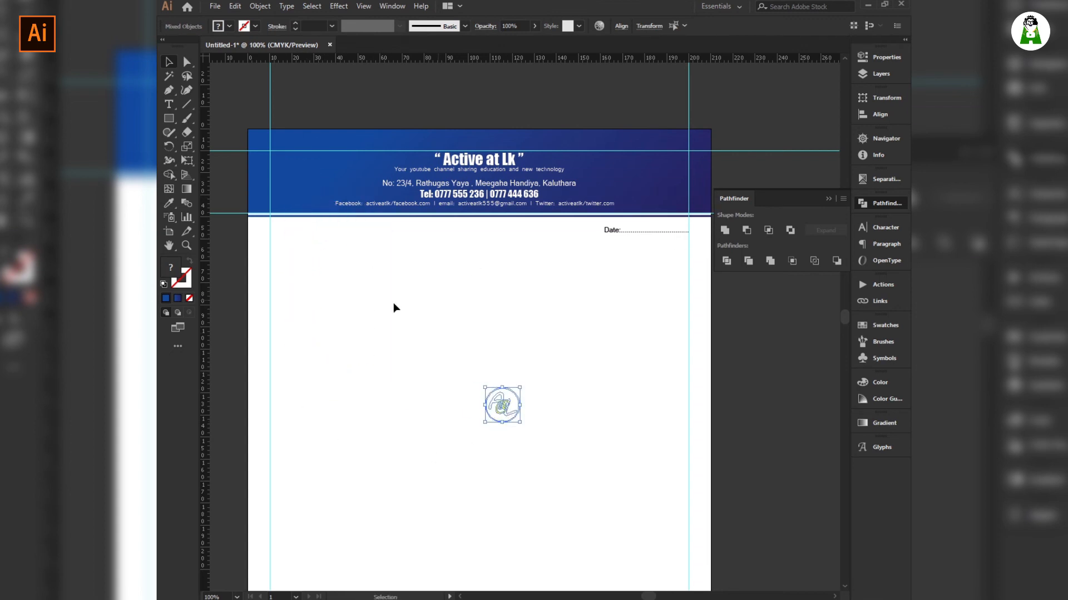
click(229, 26)
click(186, 45)
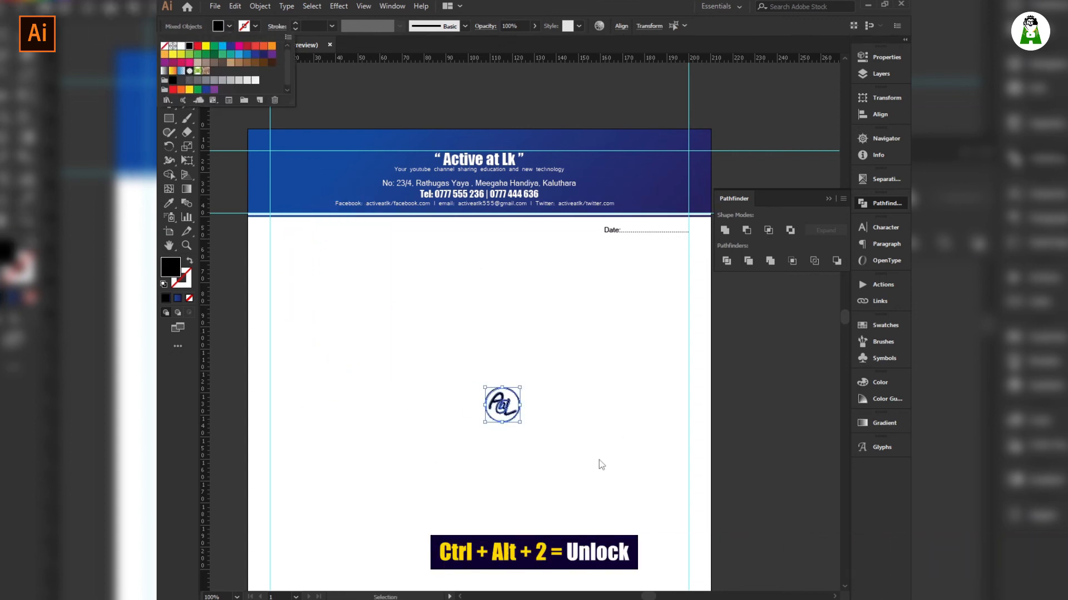
click(537, 472)
Unlock all with Ctrl+Alt+2 and colour the @ grey.
drag(515, 410, 501, 409)
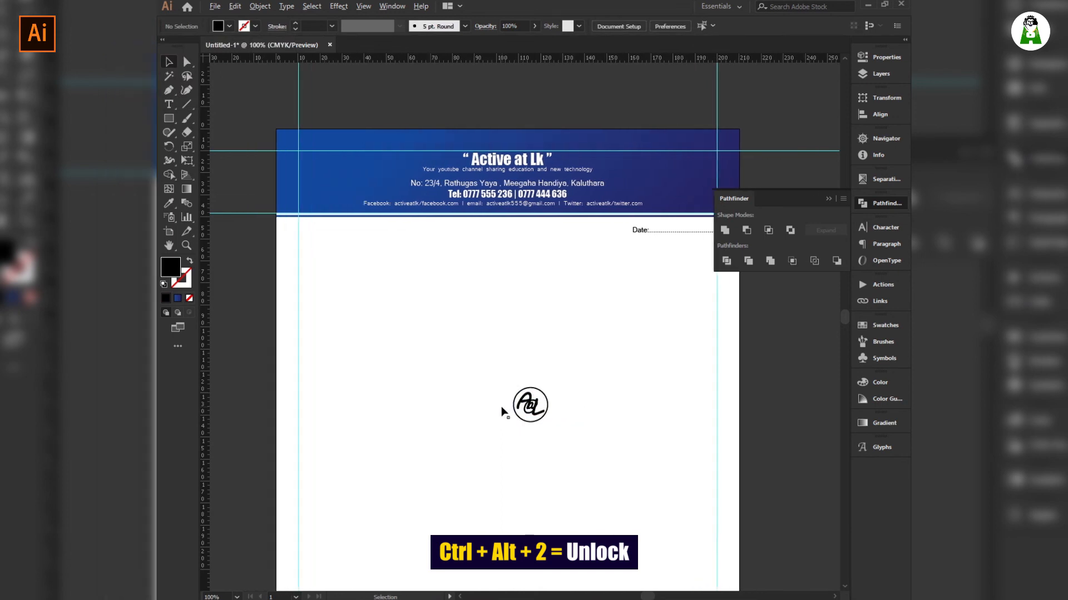
scroll(502, 410, up, 4)
key(ctrl+alt+2)
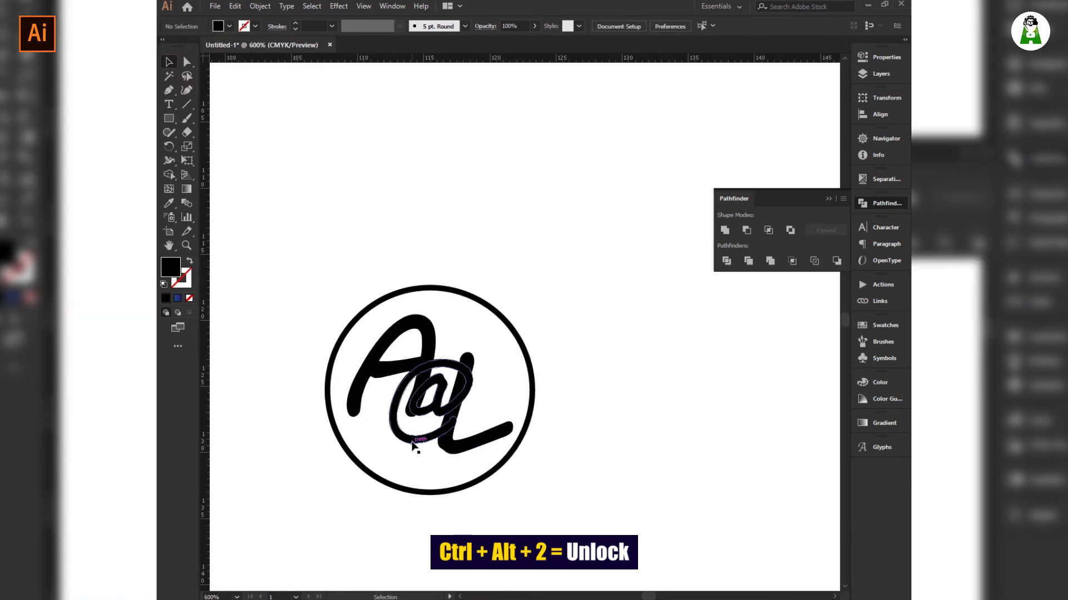
click(228, 27)
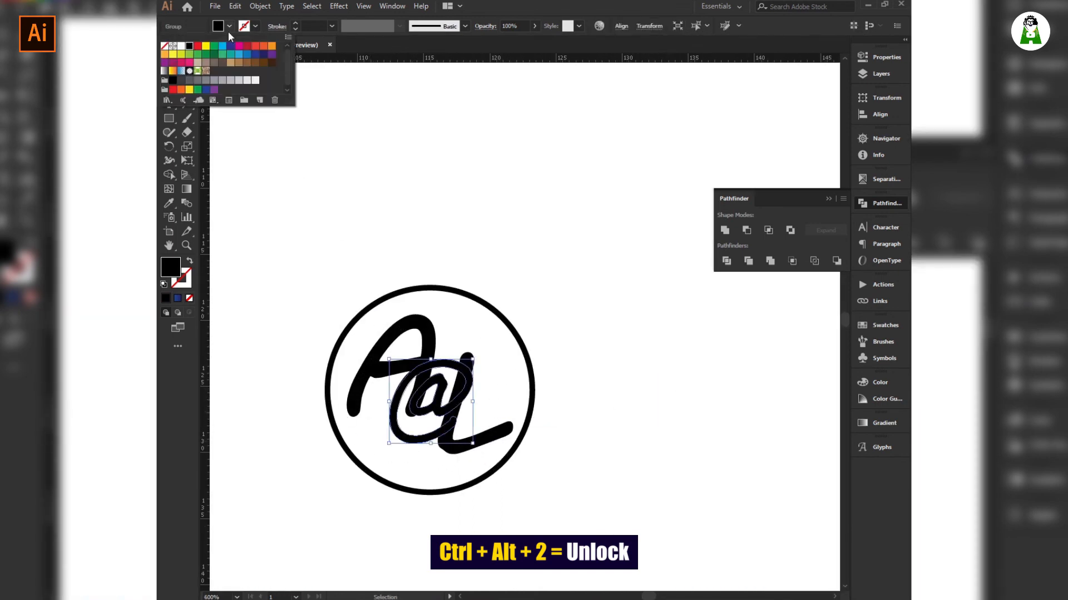
click(211, 79)
click(590, 187)
click(589, 187)
Zoom out and marquee-select every part of the A@L logo.
key(ctrl+minus)
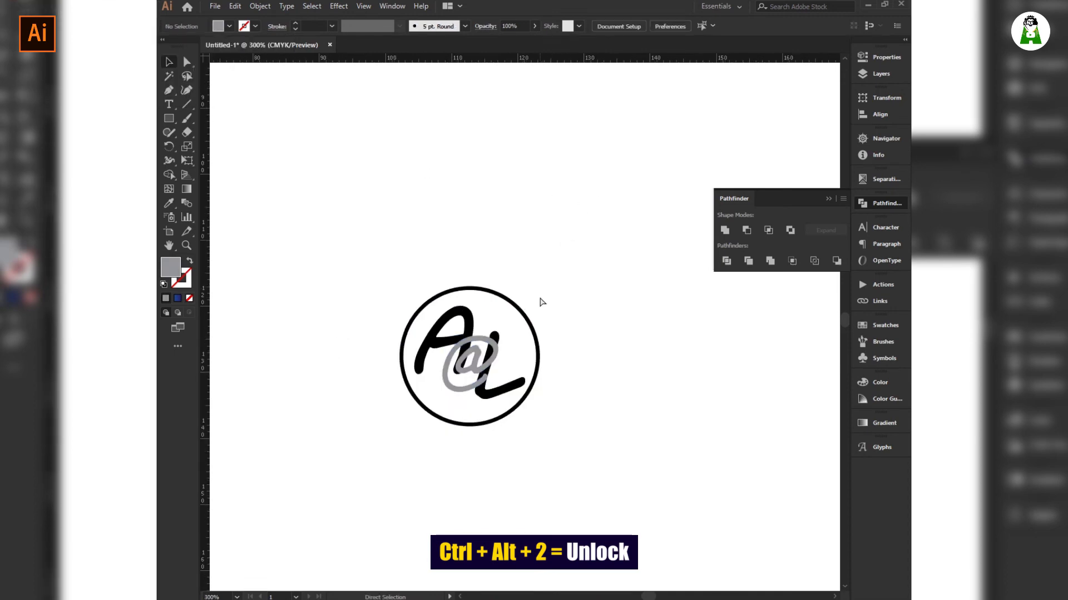
scroll(540, 300, down, 3)
drag(571, 250, 664, 503)
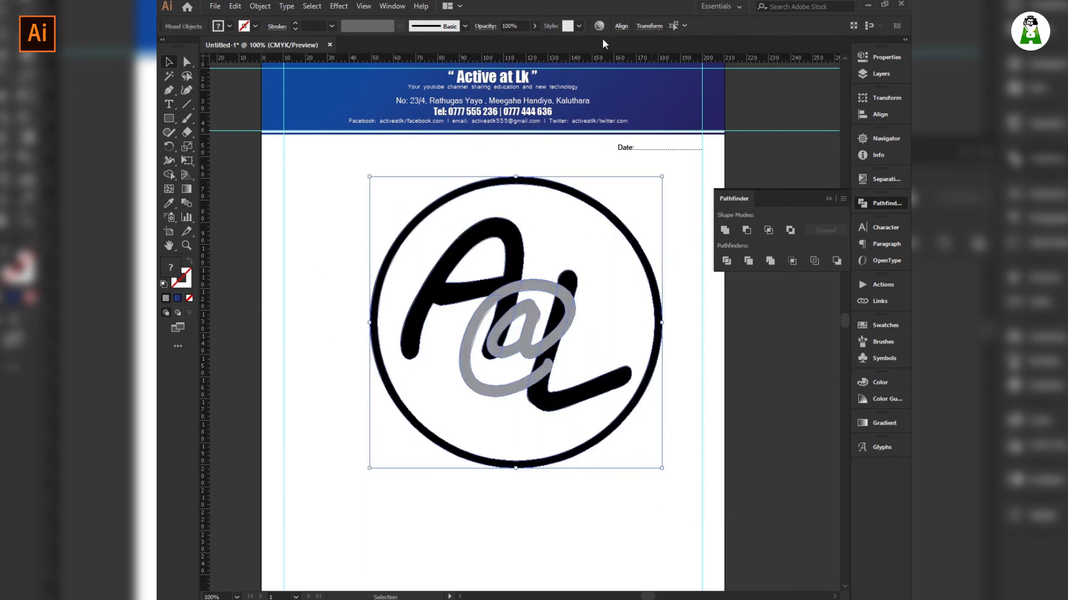
Group the A@L logo parts and centre the group horizontally and vertically on the page.
key(ctrl+g)
click(621, 26)
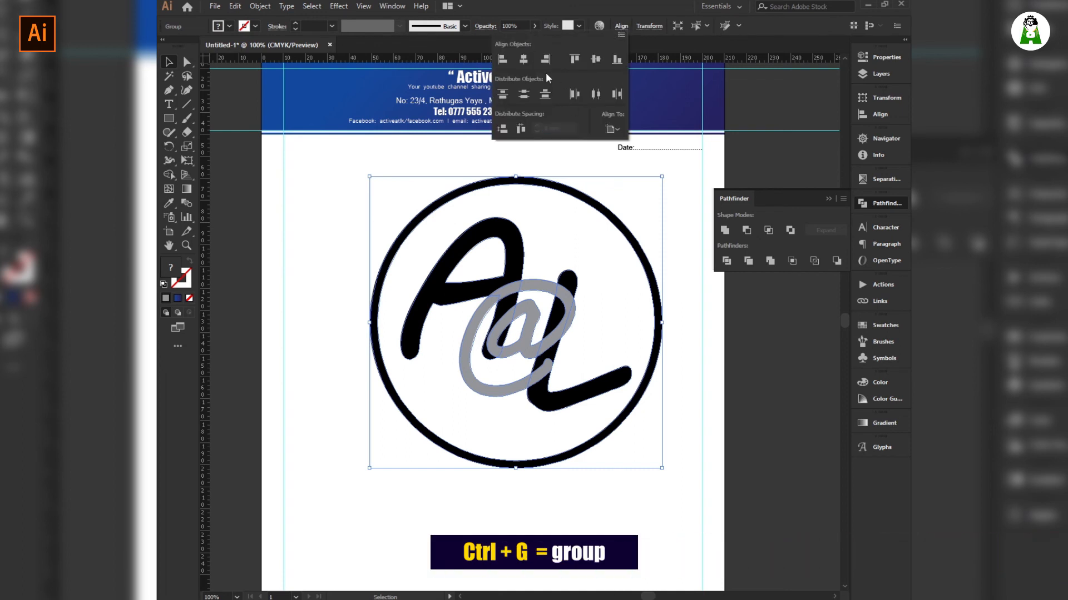
click(525, 60)
click(596, 59)
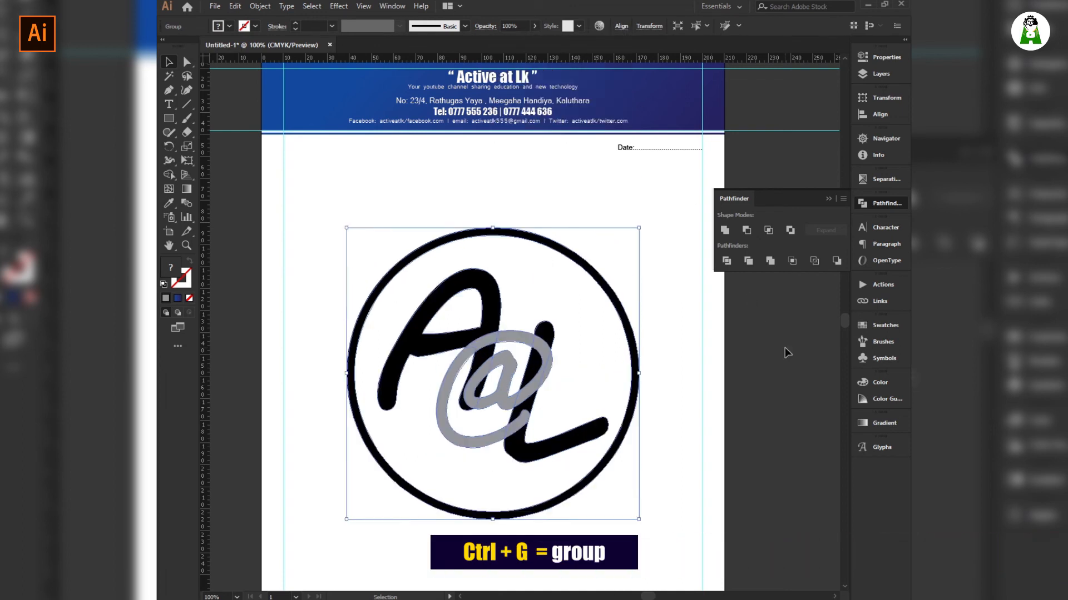
Fade the logo group to 10% opacity and nudge it slightly lower on the page.
click(512, 26)
text(10)
key(Return)
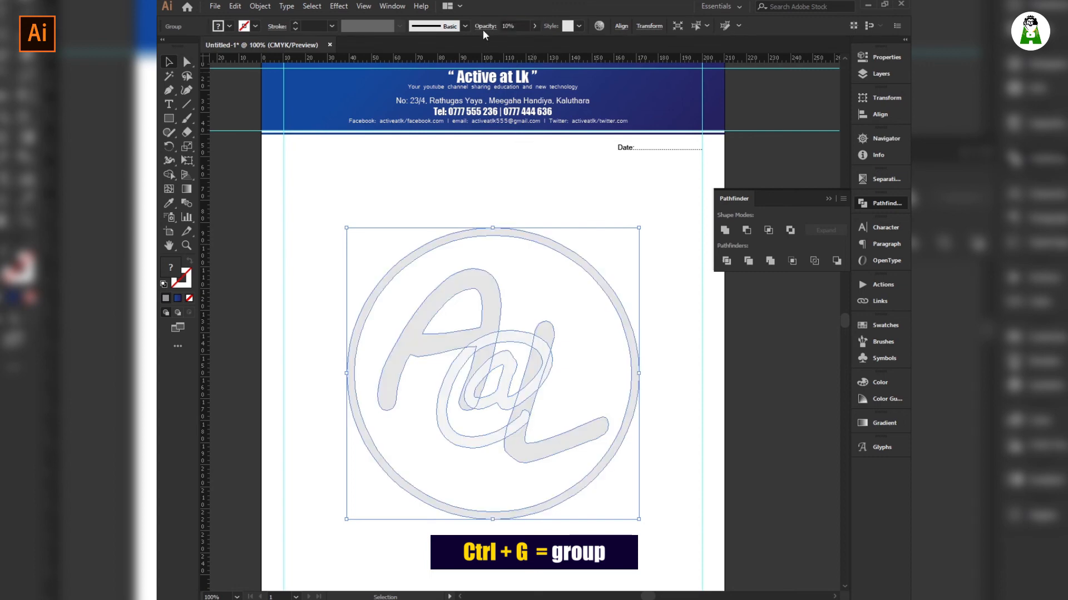
click(760, 323)
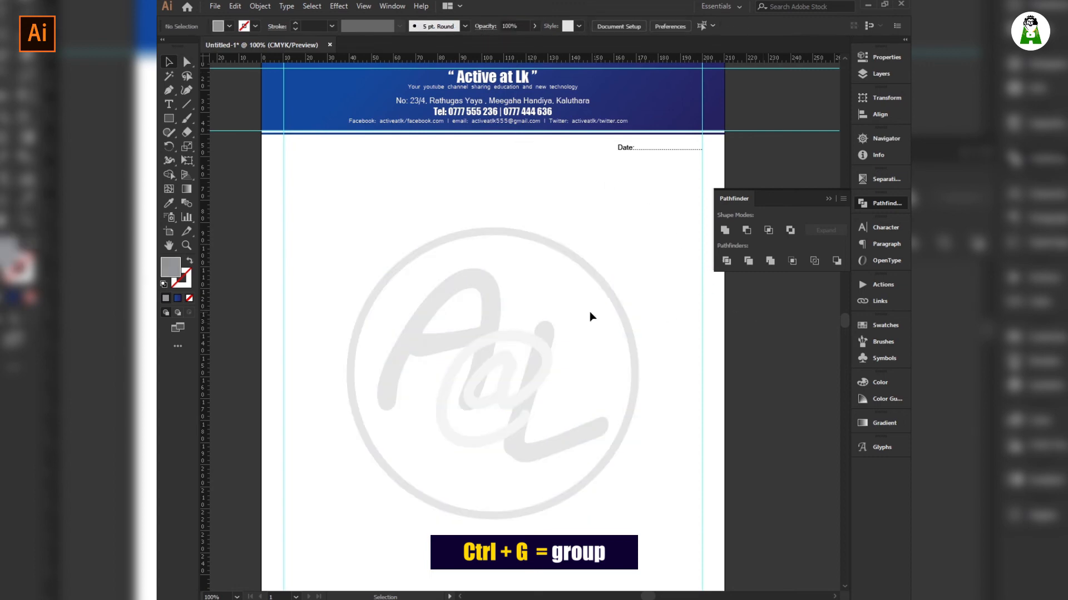
scroll(612, 311, down, 3)
scroll(586, 311, up, 1)
drag(592, 272, 466, 447)
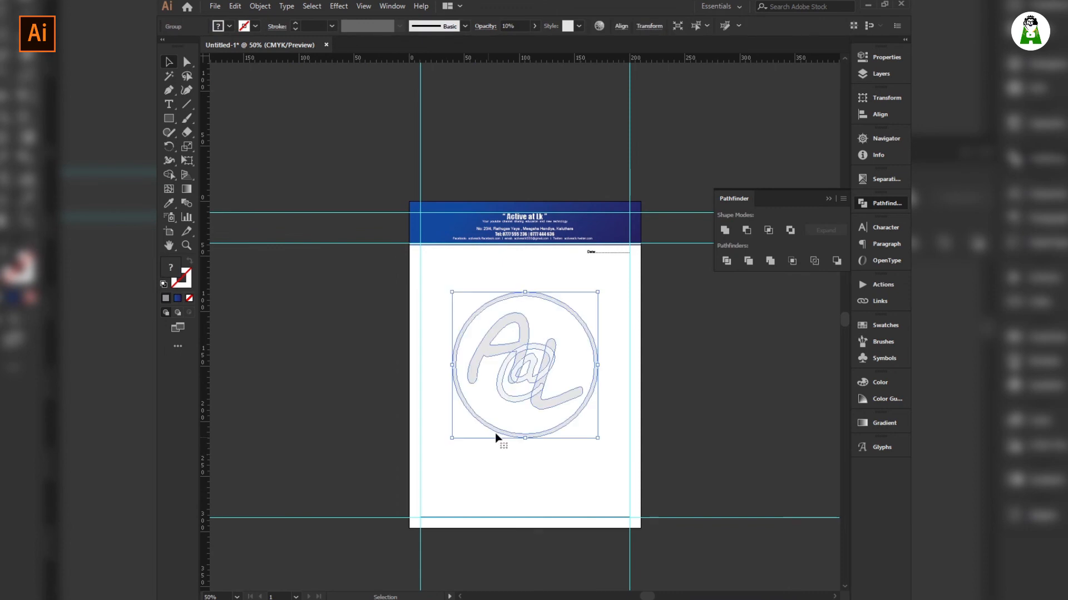
drag(545, 436, 546, 449)
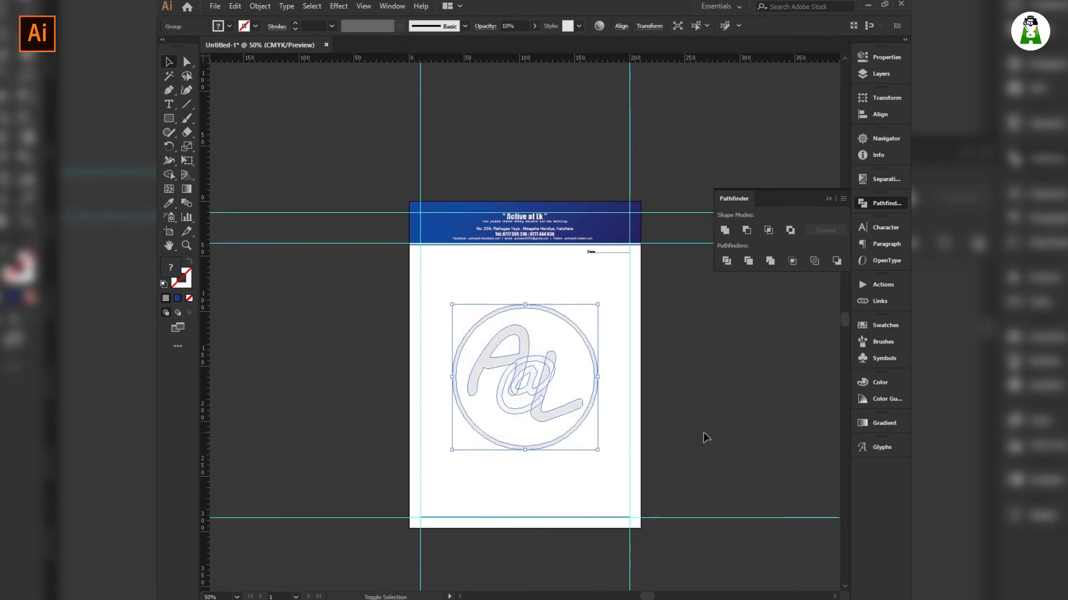
click(700, 455)
Reduce the logo group's opacity further to 5% for a faint watermark.
drag(600, 280, 453, 498)
drag(520, 26, 445, 29)
text(5)
key(Return)
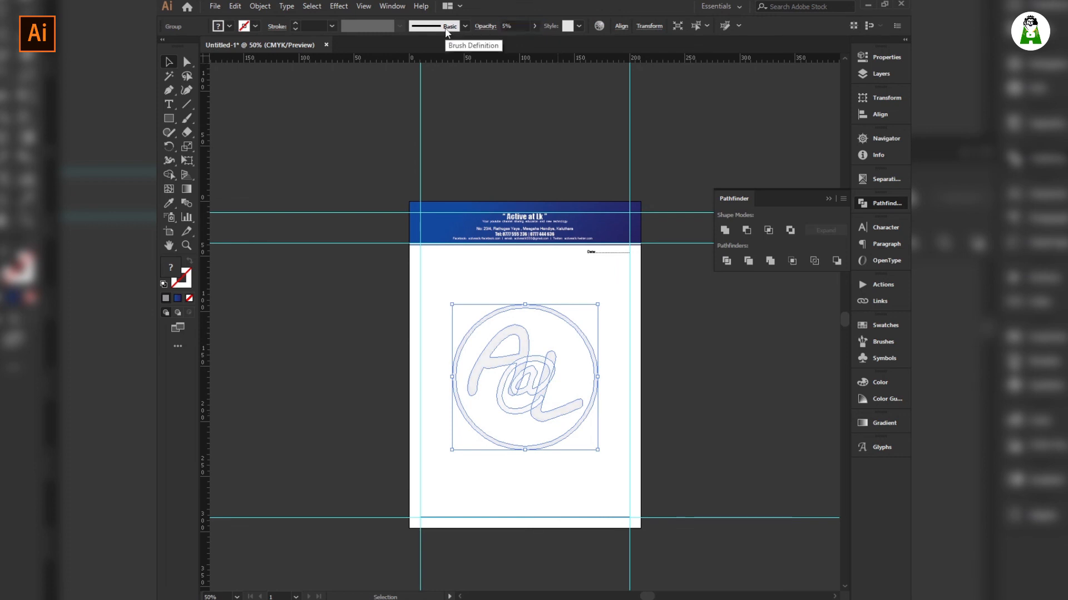
click(710, 406)
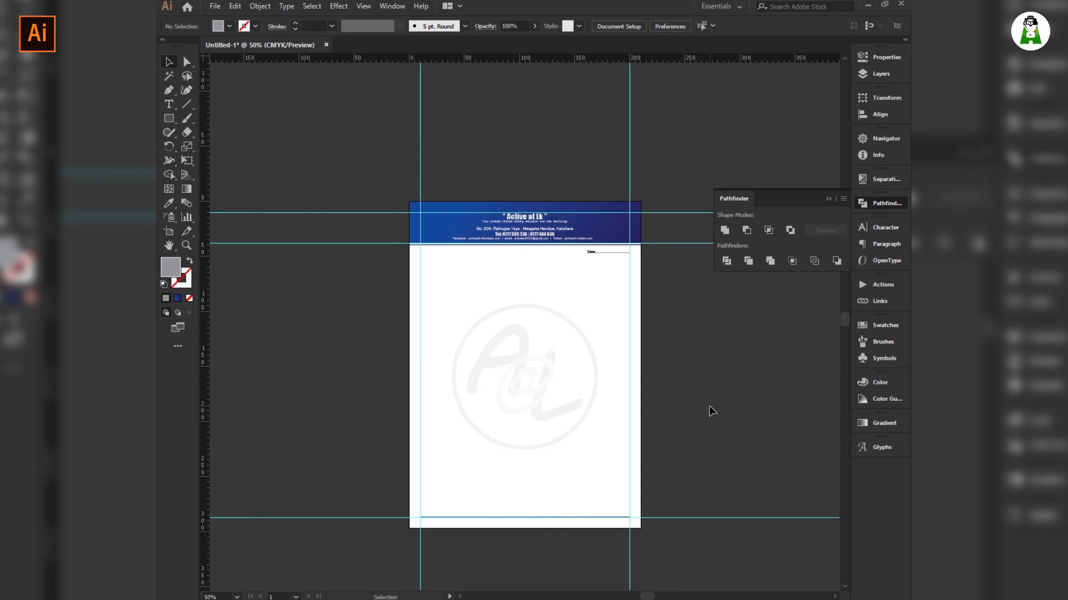
Undo the watermark edits and copy the header A@L logo down onto the page.
key(ctrl+z)
key(ctrl+z)
key(ctrl+z)
key(ctrl+z)
key(ctrl+z)
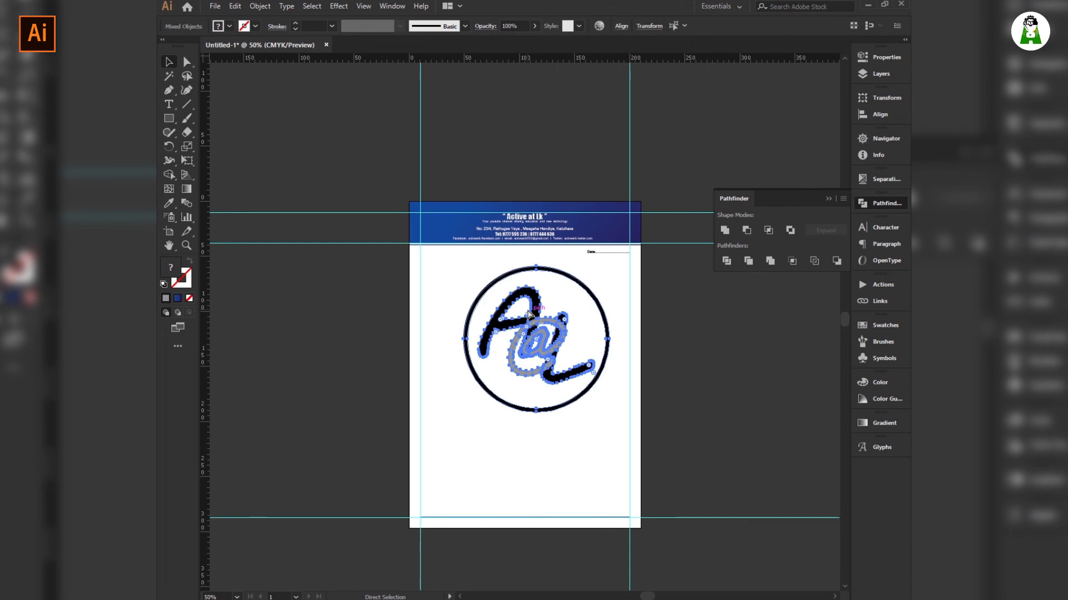
key(ctrl+z)
key(ctrl+z)
key(ctrl+z)
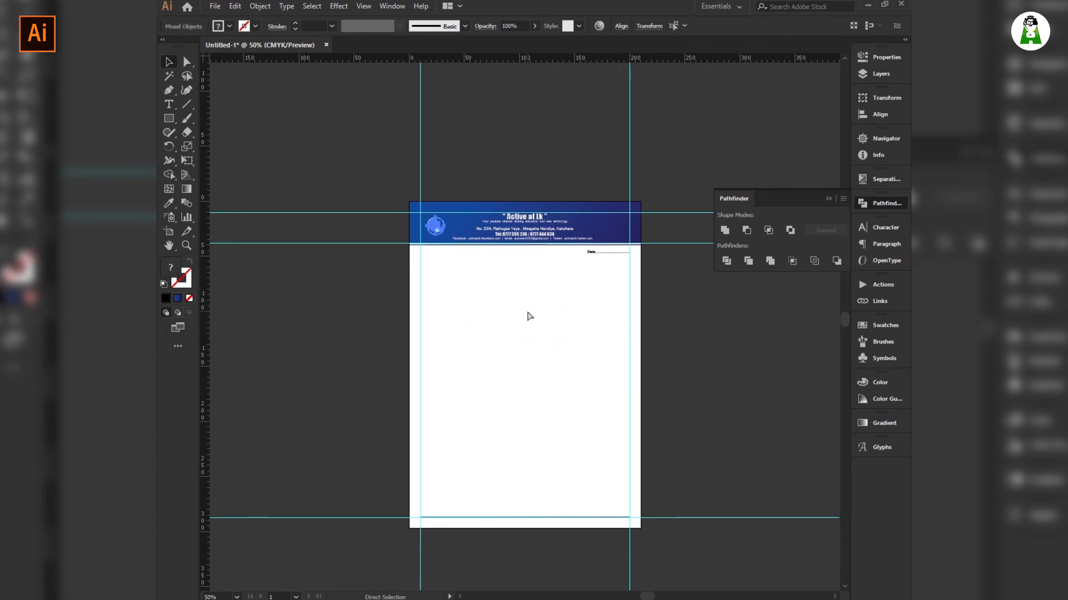
drag(439, 233, 418, 356)
key(ctrl+z)
key(a)
key(v)
Enlarge the logo copy, shift it right, and fill it black.
drag(447, 395, 539, 390)
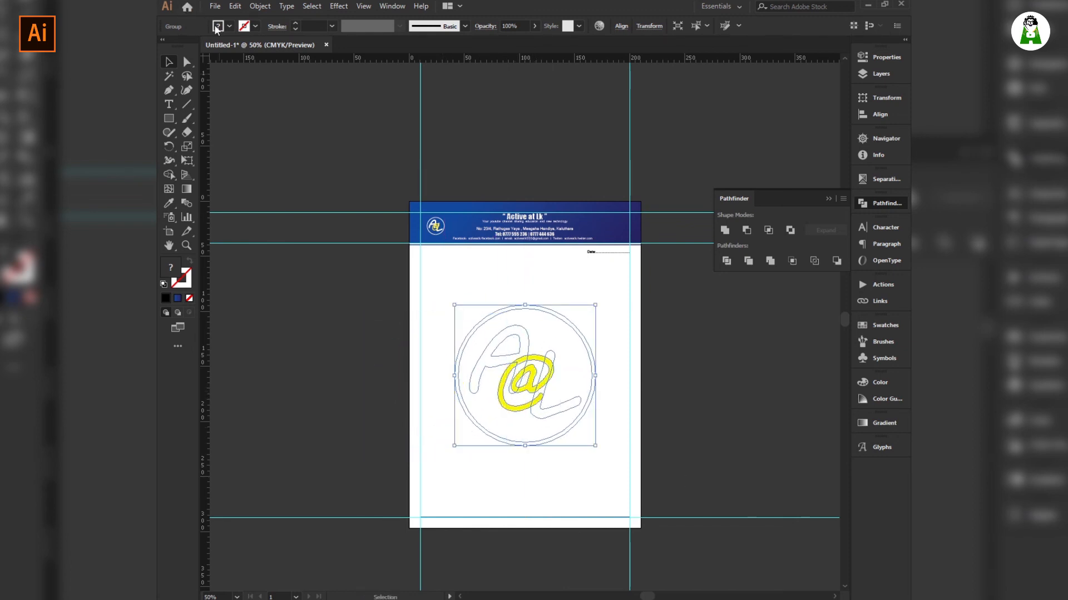
click(229, 26)
click(189, 46)
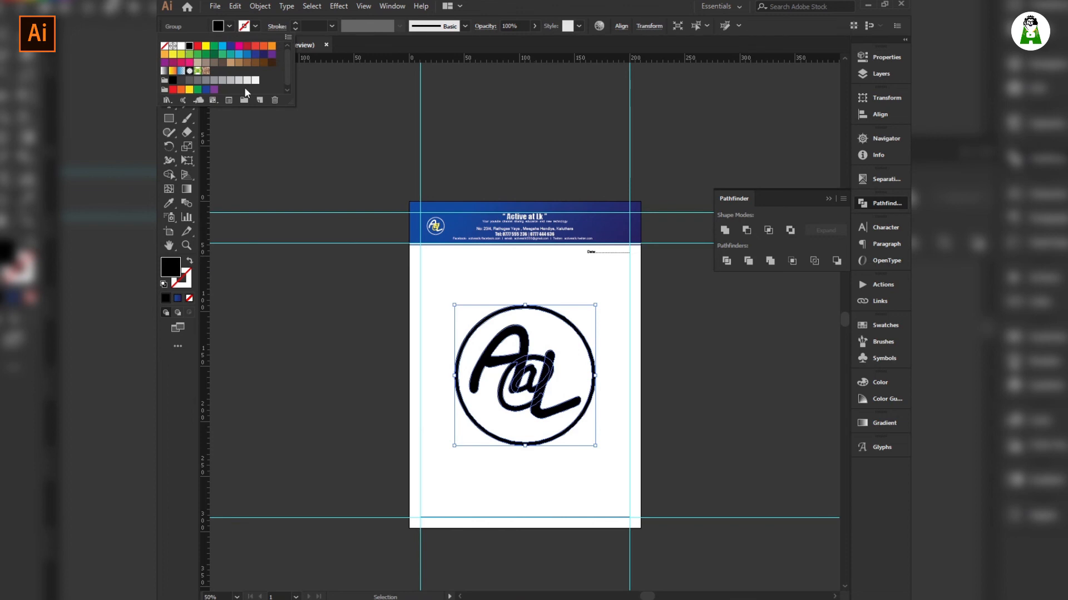
click(613, 286)
click(620, 333)
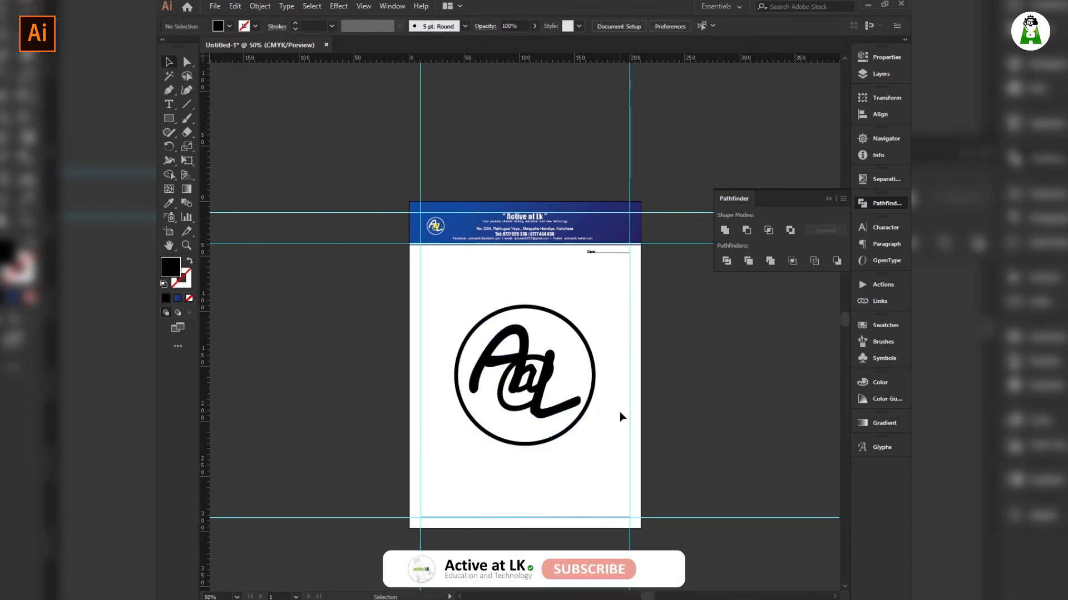
click(521, 414)
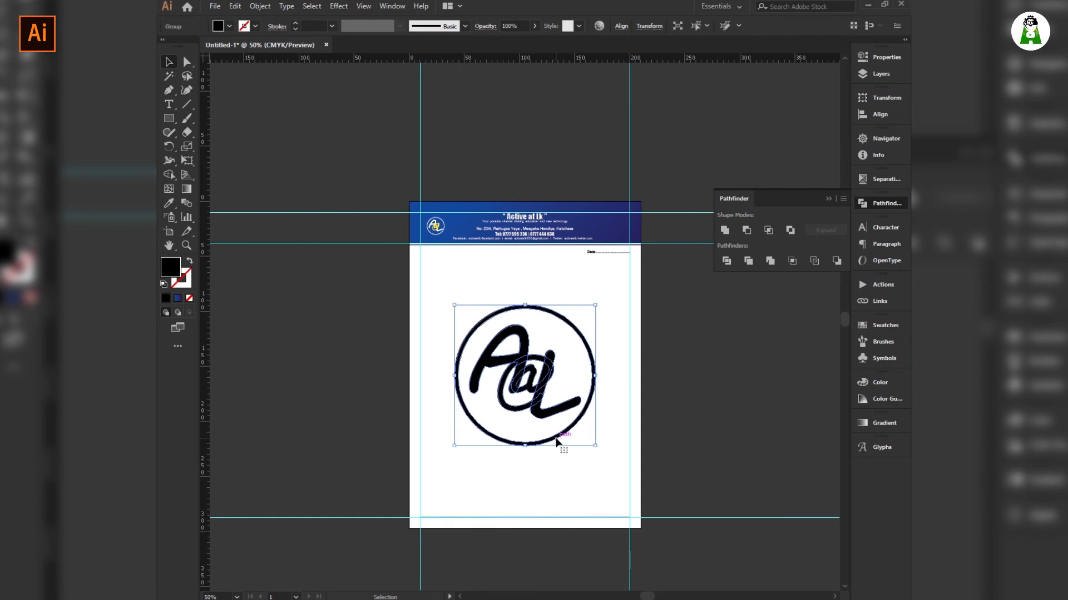
Colour the @ in the large logo grey.
click(545, 490)
click(522, 353)
key(ctrl)
click(506, 478)
drag(502, 415, 502, 410)
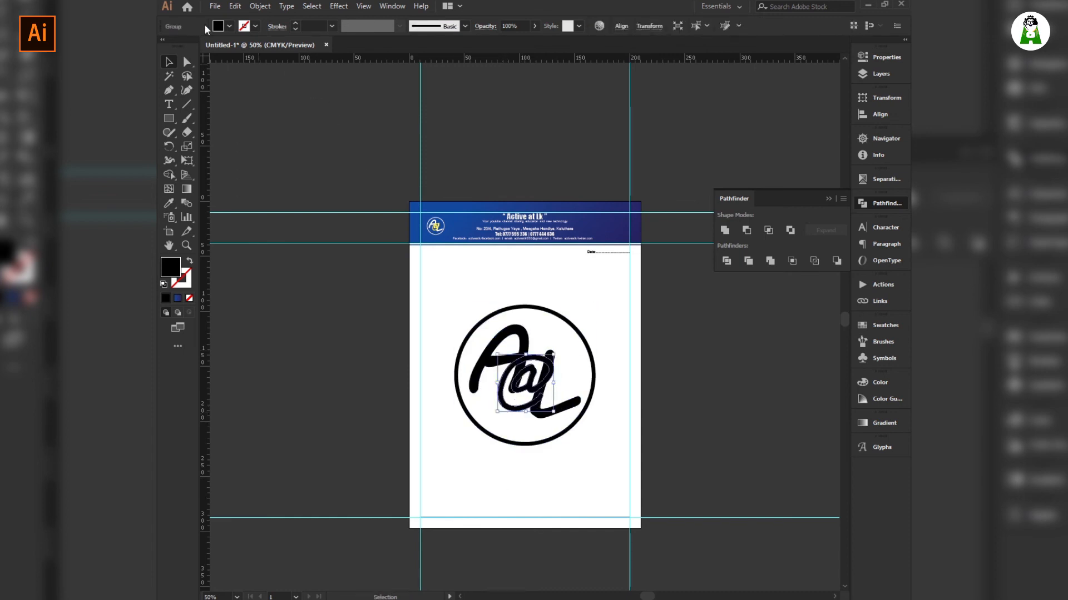
click(229, 26)
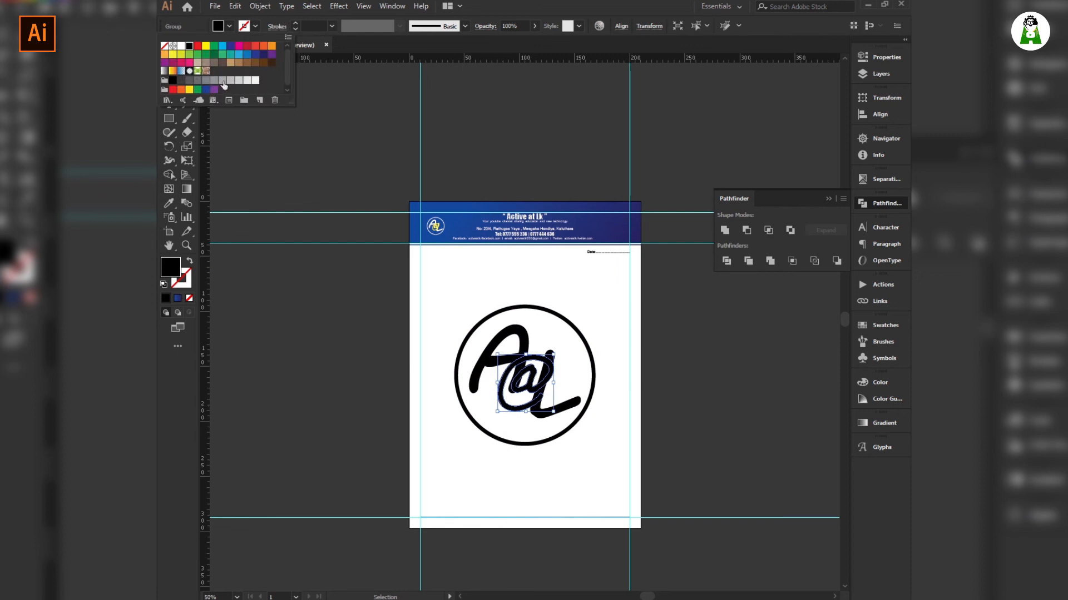
click(223, 84)
click(572, 285)
Set the whole large logo to 5% opacity.
drag(595, 290, 459, 432)
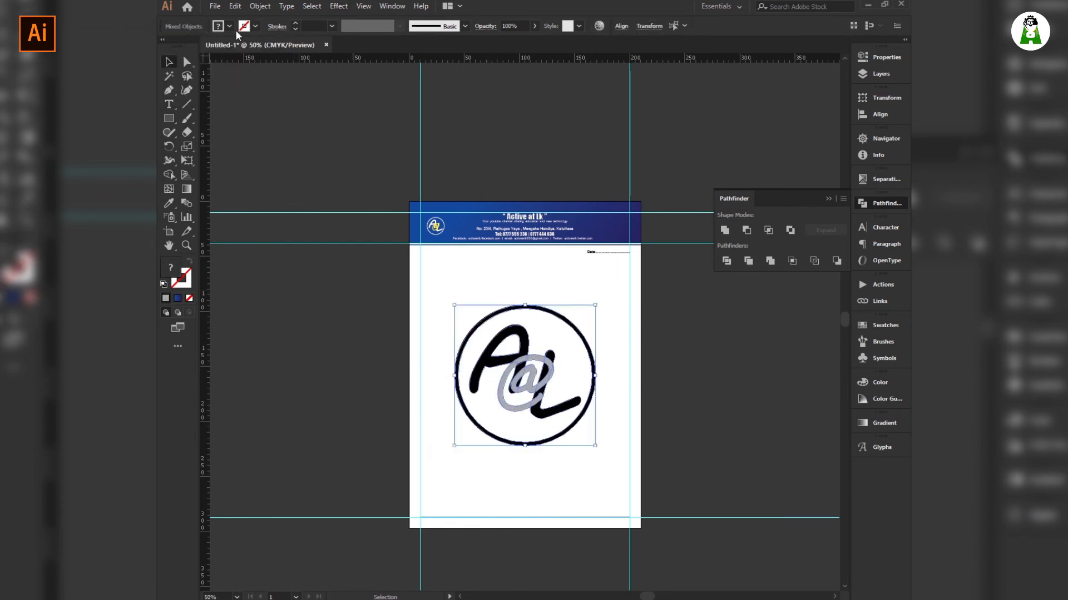
click(518, 25)
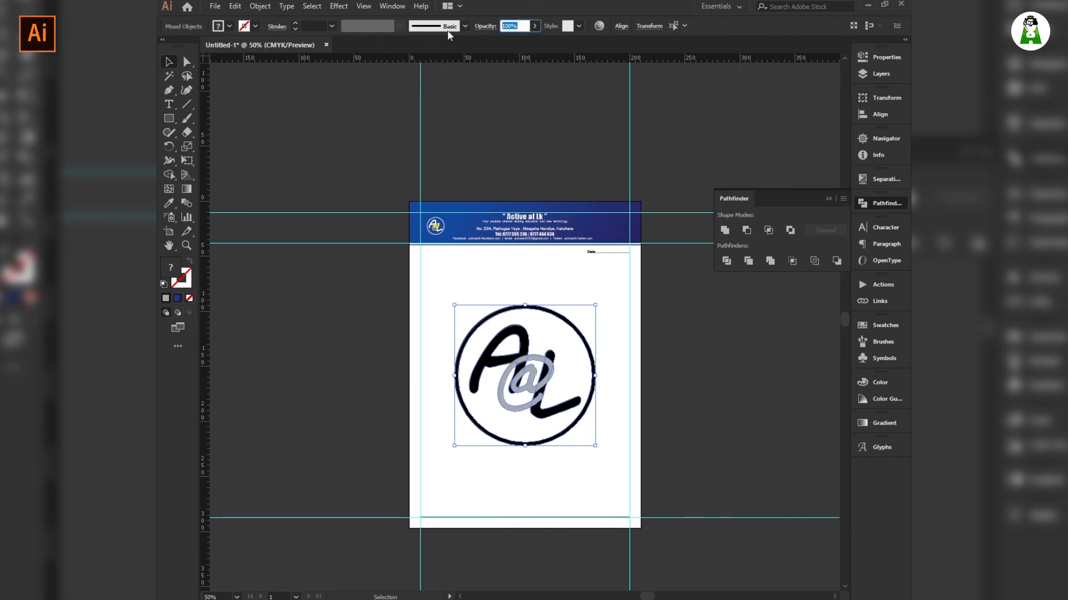
text(5)
key(Return)
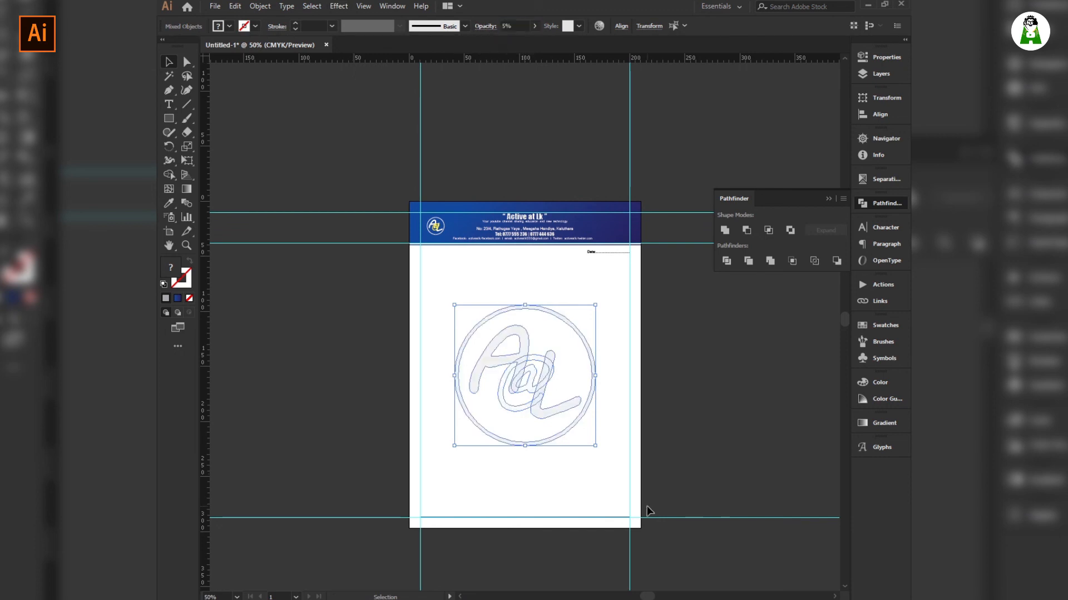
click(513, 462)
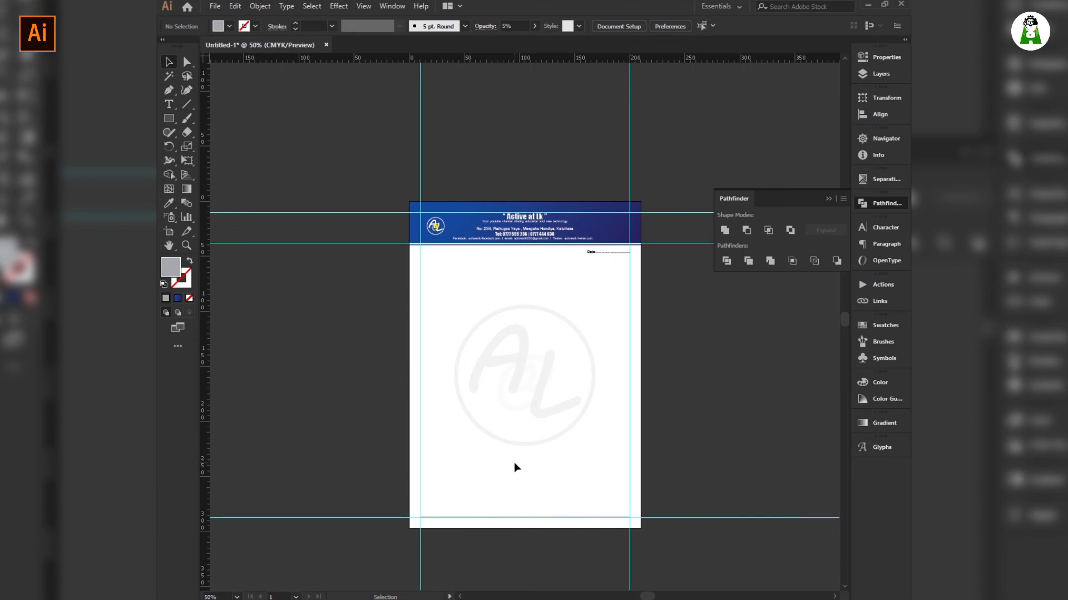